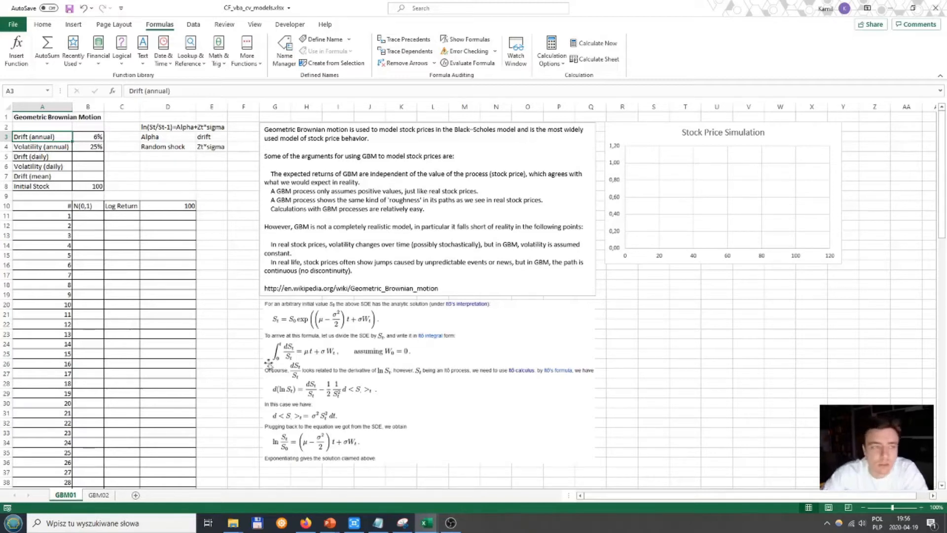
Step: Examine the annual drift and volatility inputs and the daily parameter rows of the Geometric Brownian Motion table
key(Down)
key(Down)
key(Down)
key(Up)
key(Up)
key(Up)
key(Right)
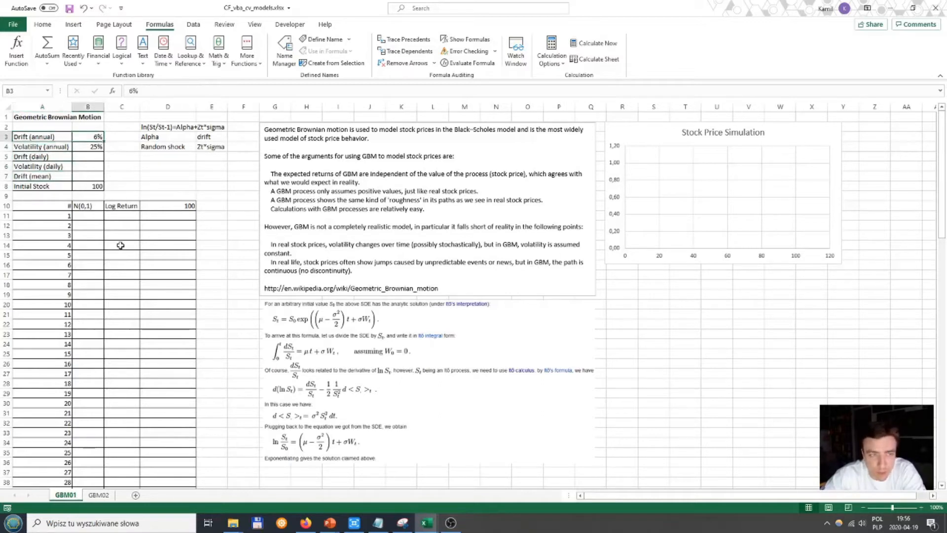
key(Left)
key(Down)
key(Right)
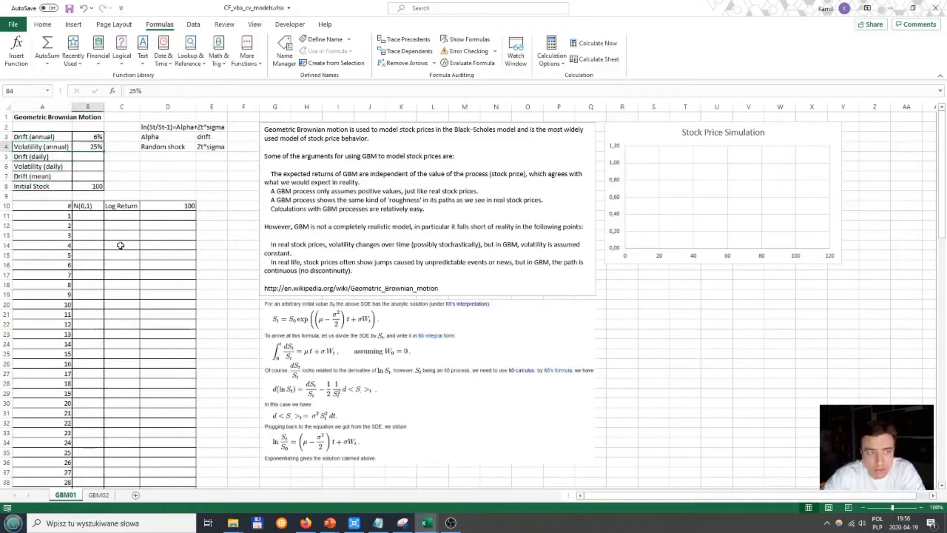
key(Left)
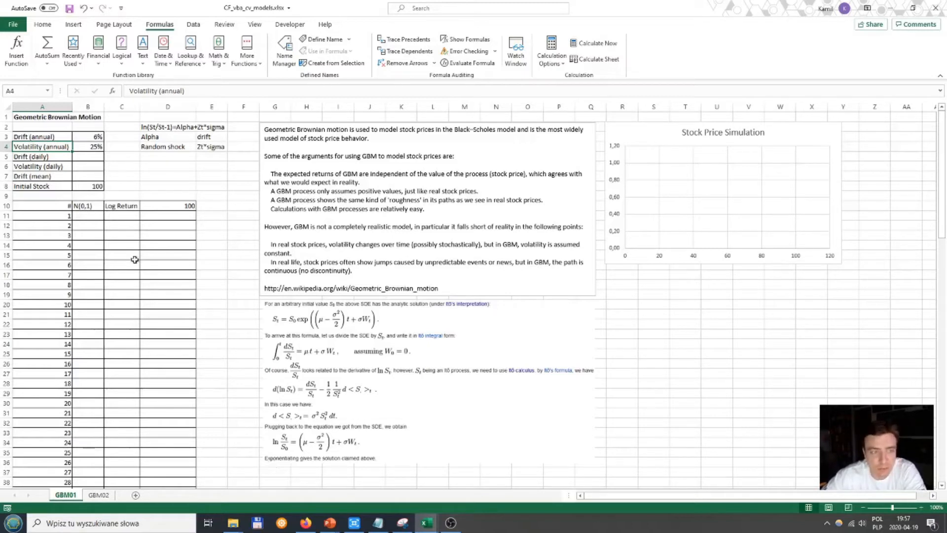
drag(96, 137, 92, 143)
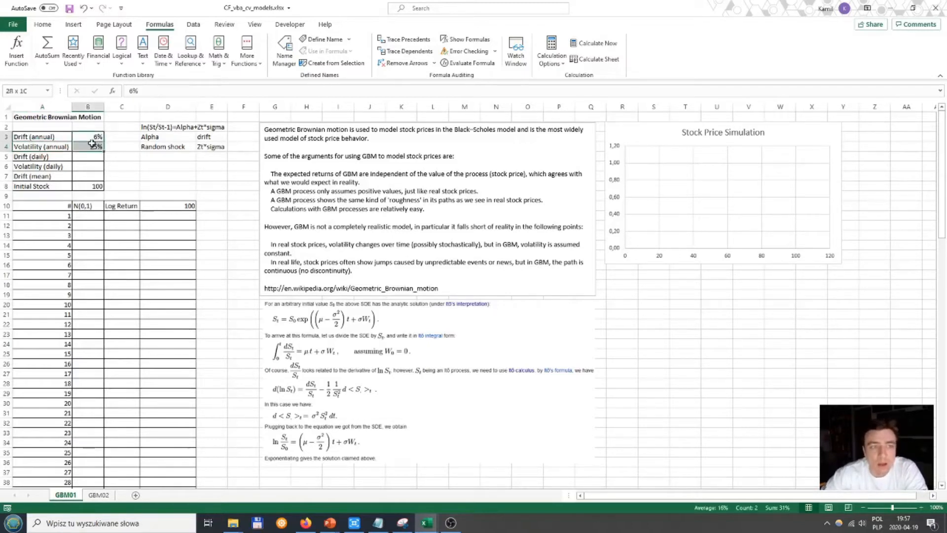
key(Up)
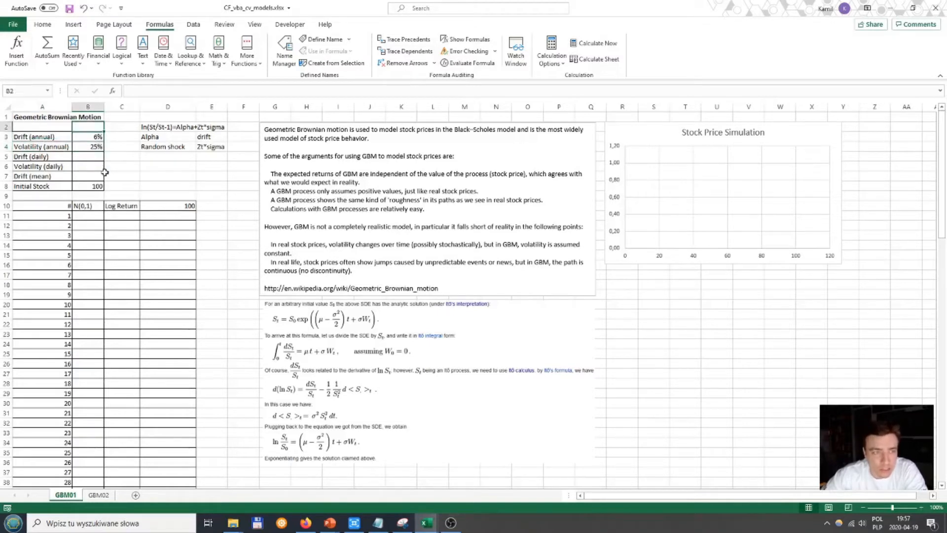
key(Down)
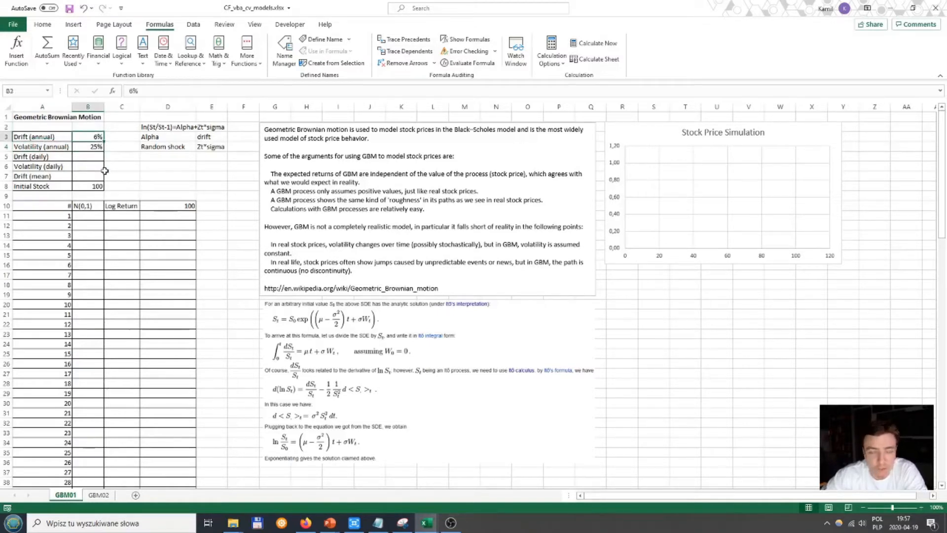
click(55, 140)
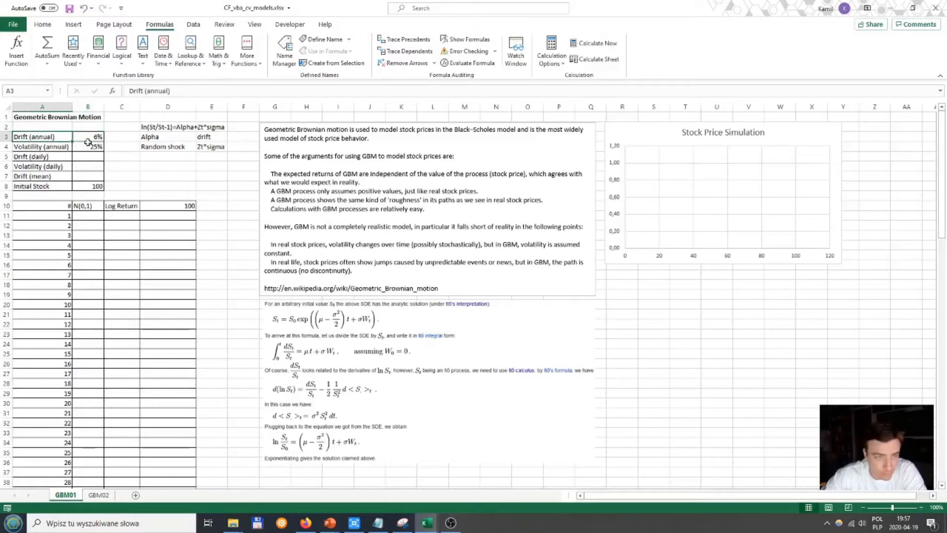
click(71, 148)
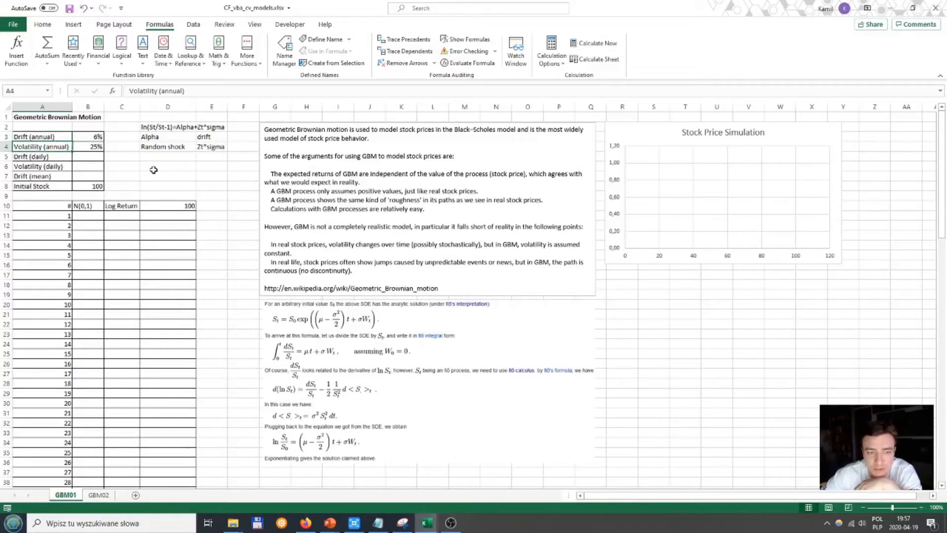
click(74, 167)
drag(92, 136, 93, 142)
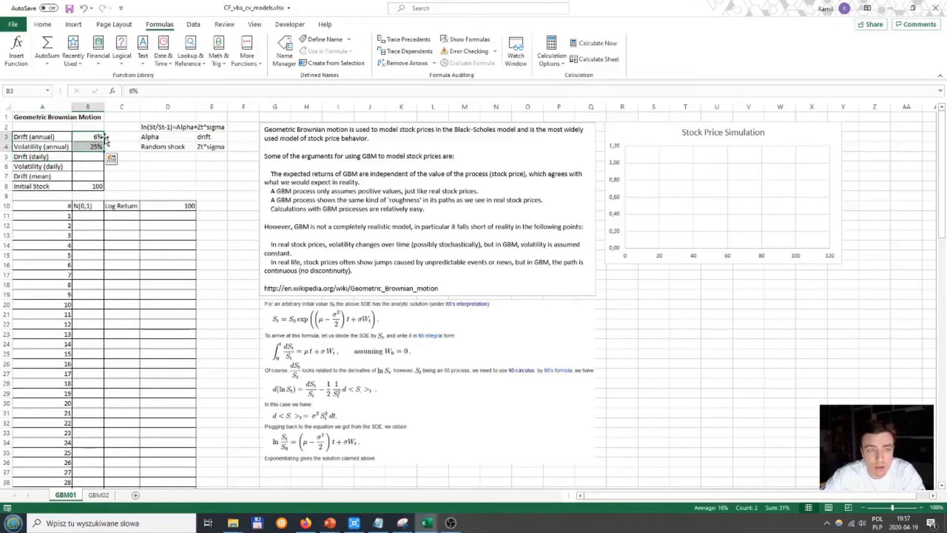
click(103, 138)
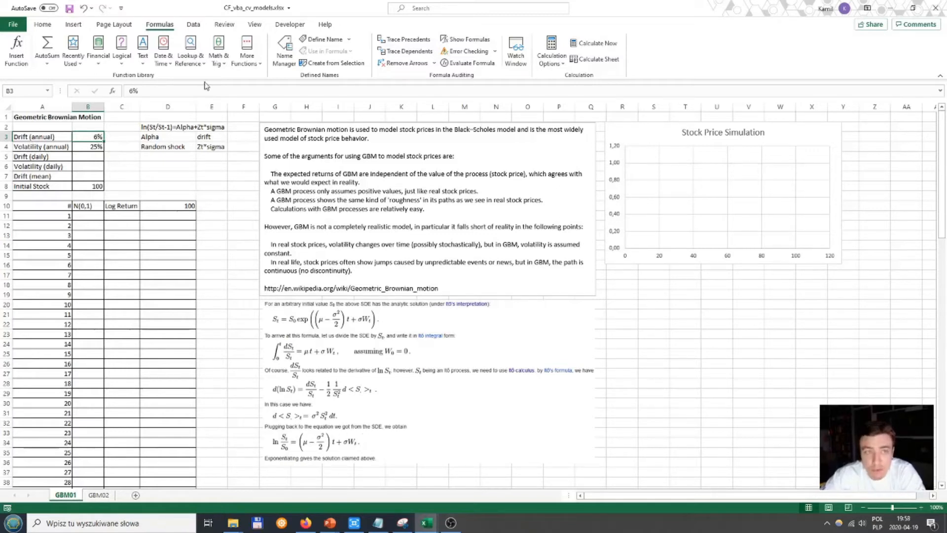
Step: Draw a rectangle about 7.78 cm wide and 2.75 cm high over the lower part of the formula derivation
click(120, 28)
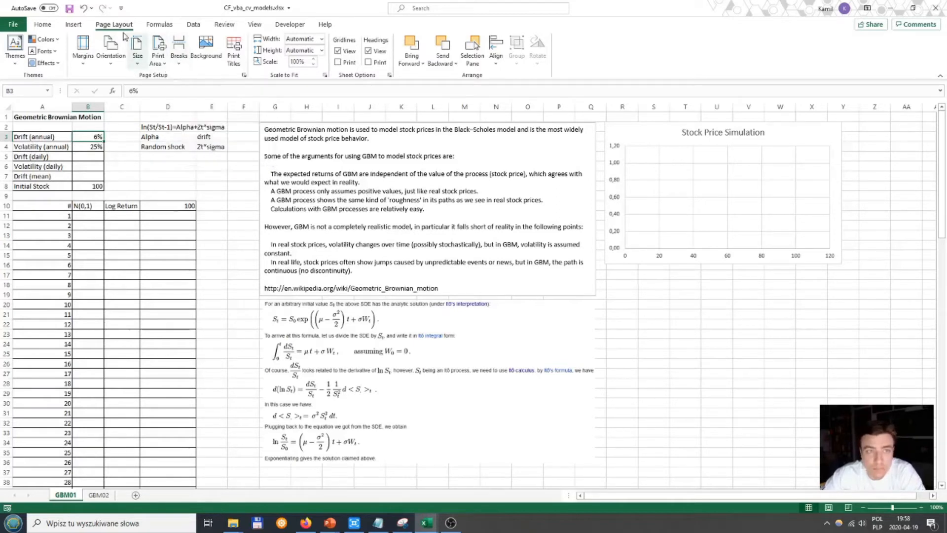
click(74, 25)
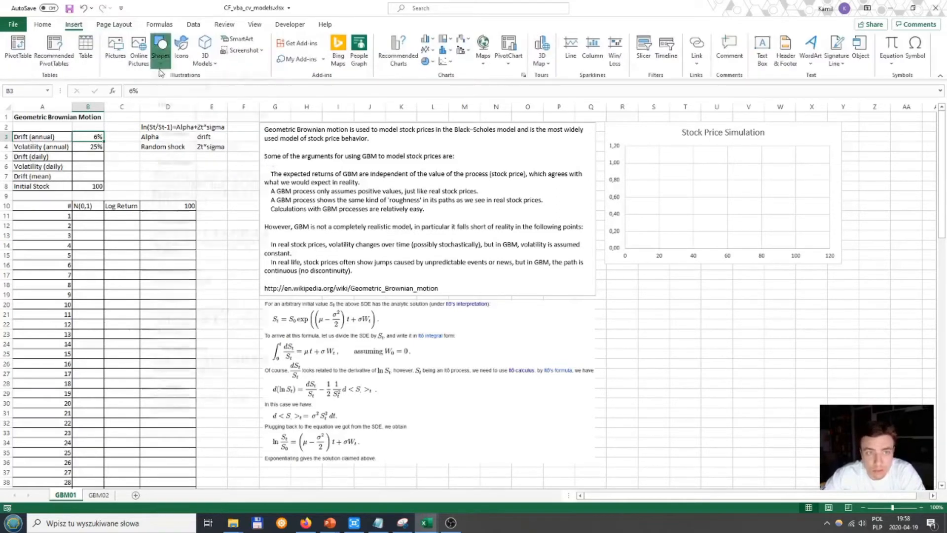
click(160, 49)
click(186, 93)
drag(442, 405, 588, 456)
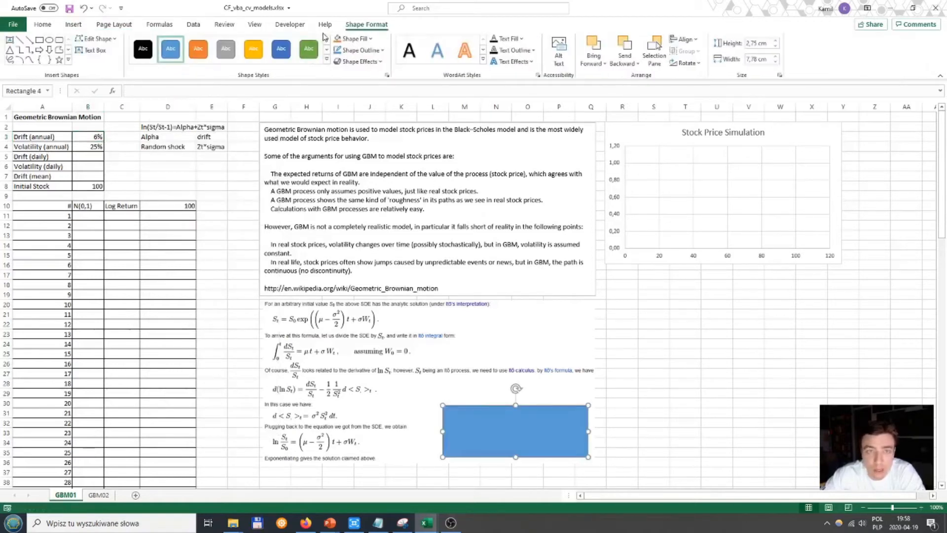
Step: Format the rectangle with no fill and a red outline
click(375, 50)
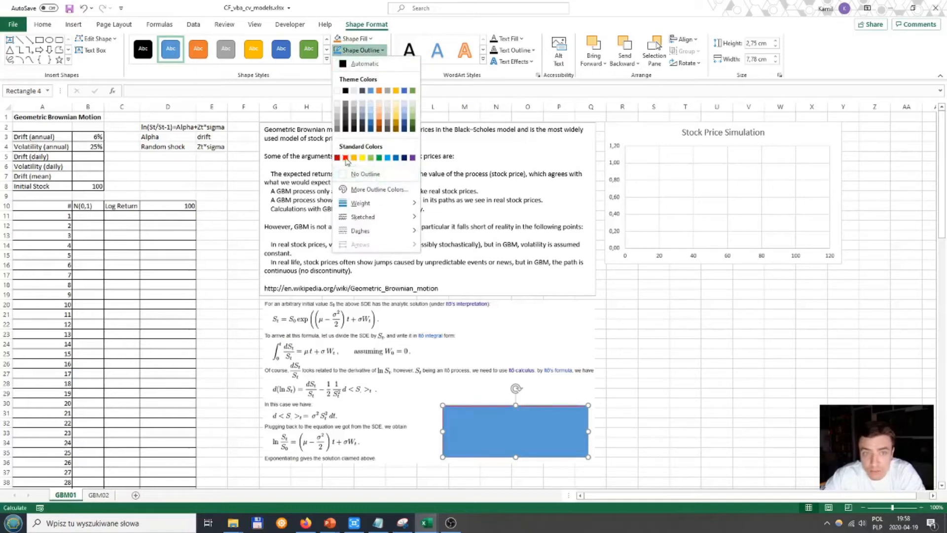
click(372, 40)
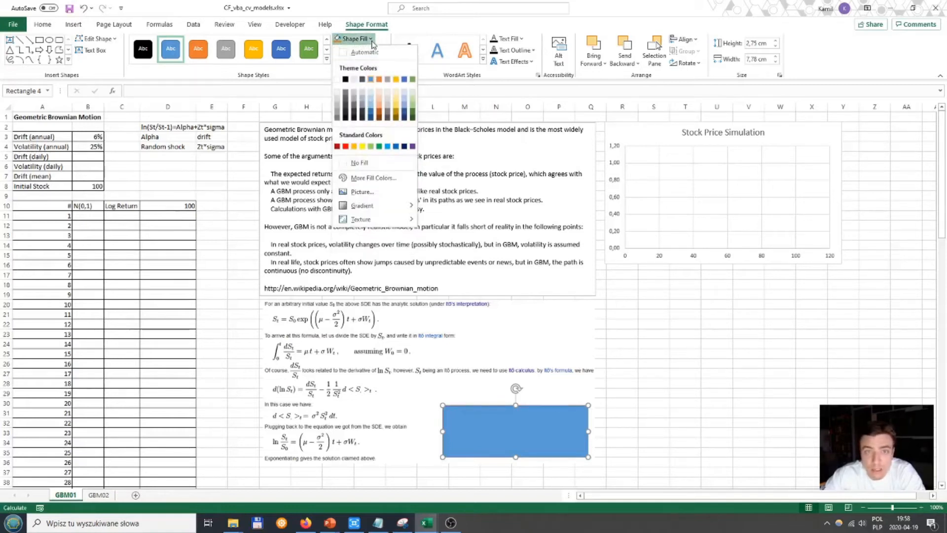
click(359, 162)
click(362, 50)
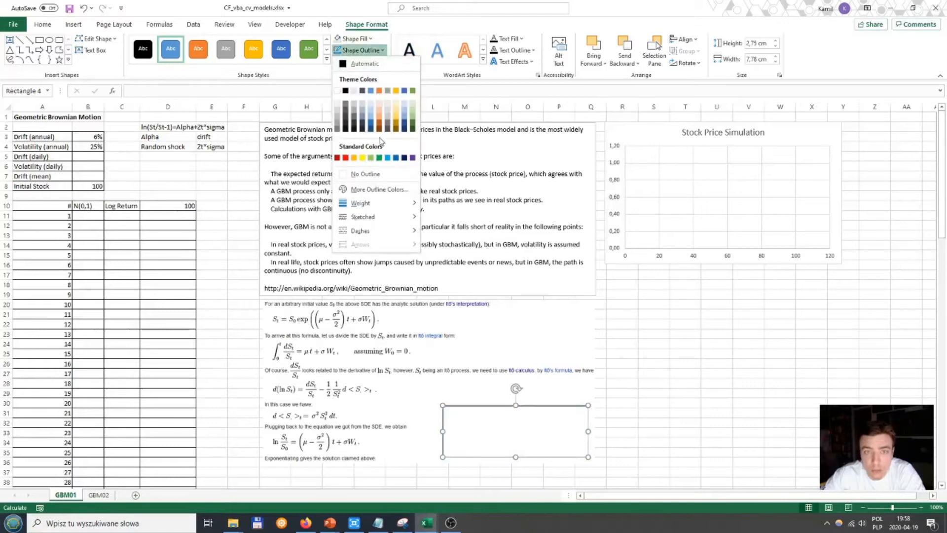
click(345, 157)
Step: Move and resize the rectangle to about 5.32 by 1.14 cm so it frames the final ln(St/S0) equation
drag(449, 407, 271, 431)
drag(409, 487, 364, 451)
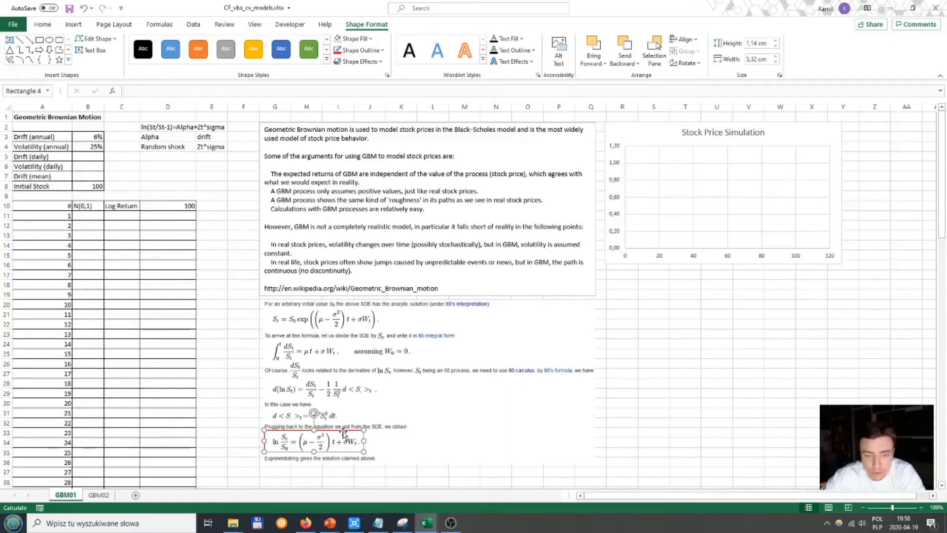
click(222, 324)
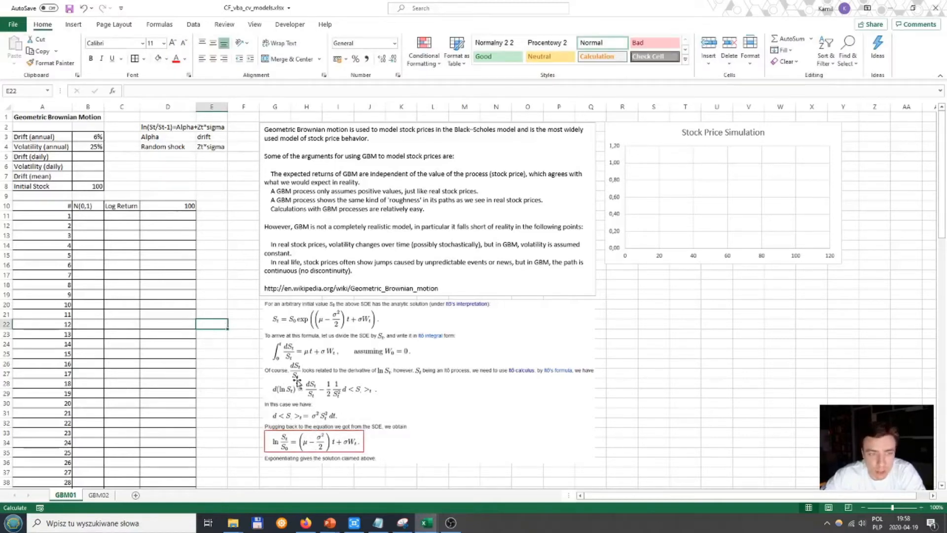
Step: Calculate the daily drift in B5 with the formula =B3/252
click(89, 157)
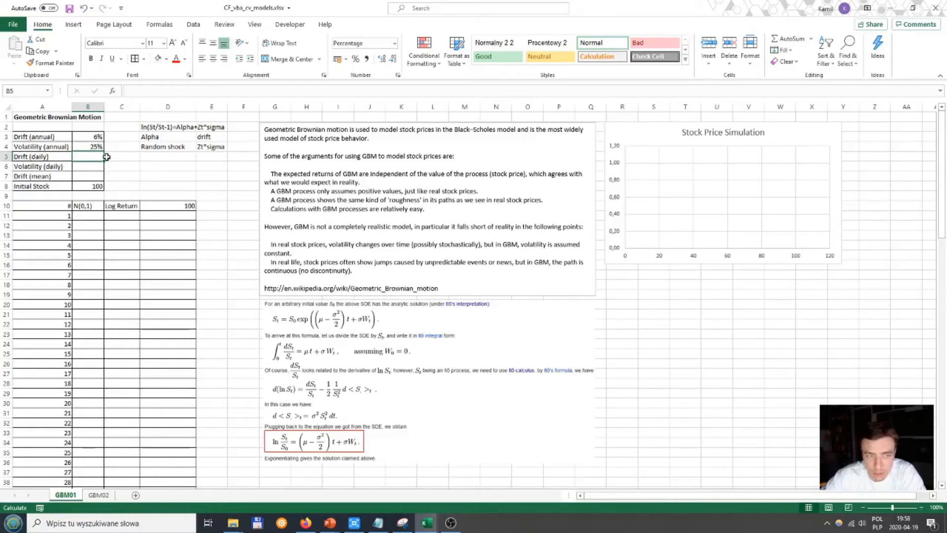
click(98, 145)
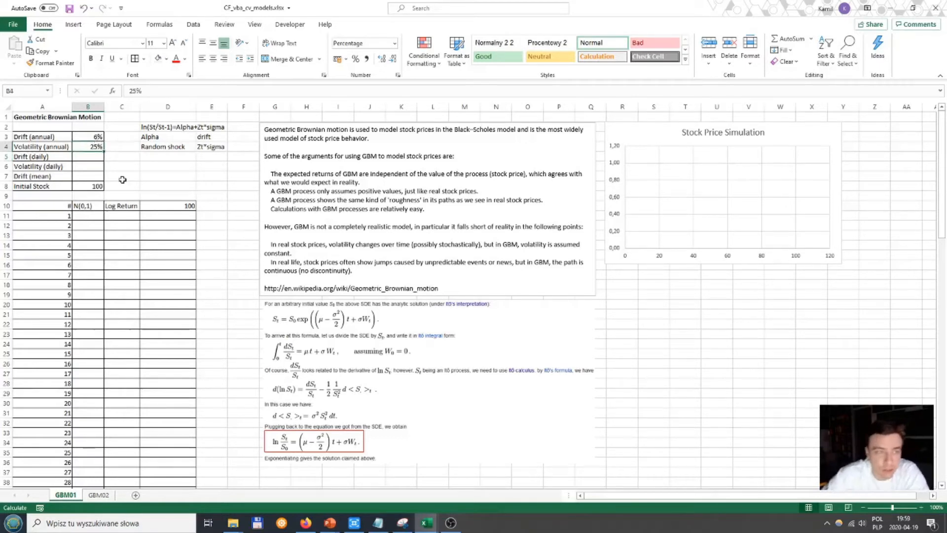
key(Down)
text(=)
key(Up)
key(Up)
text(/252)
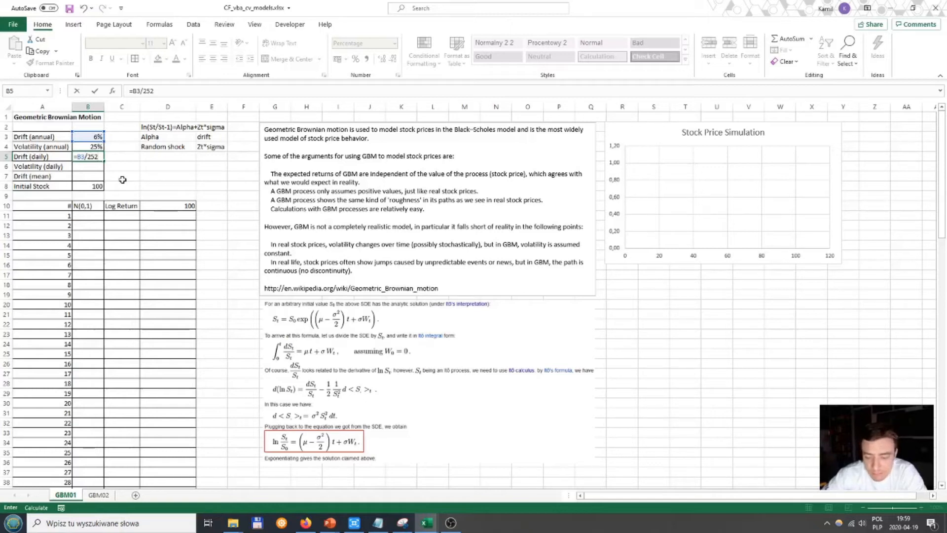
key(ctrl+Return)
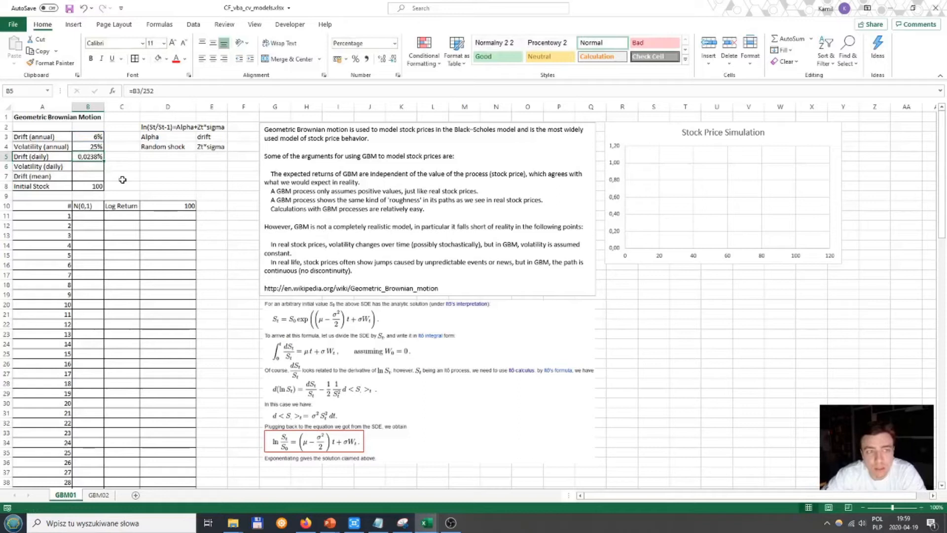
Step: Calculate the daily volatility in B6 with the formula =B4/SQRT(252)
key(Down)
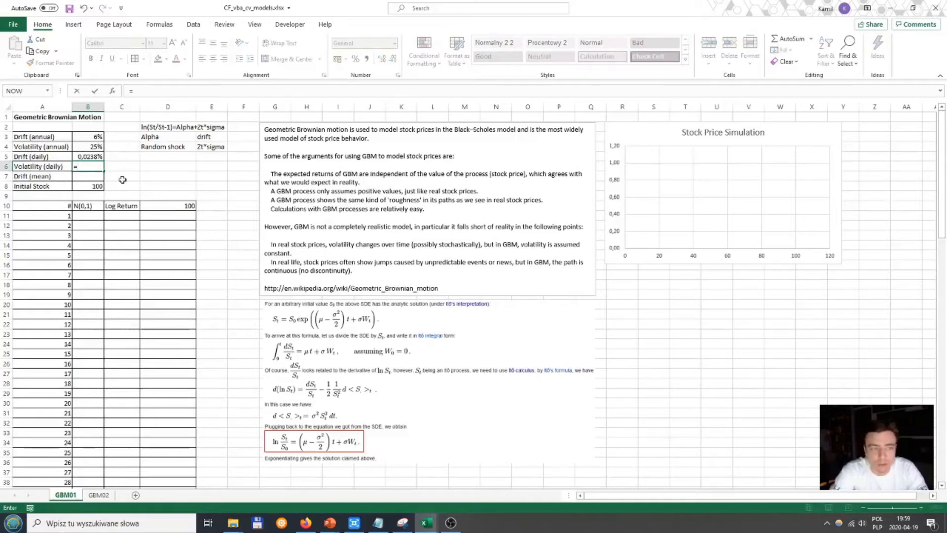
text(s)
key(BackSpace)
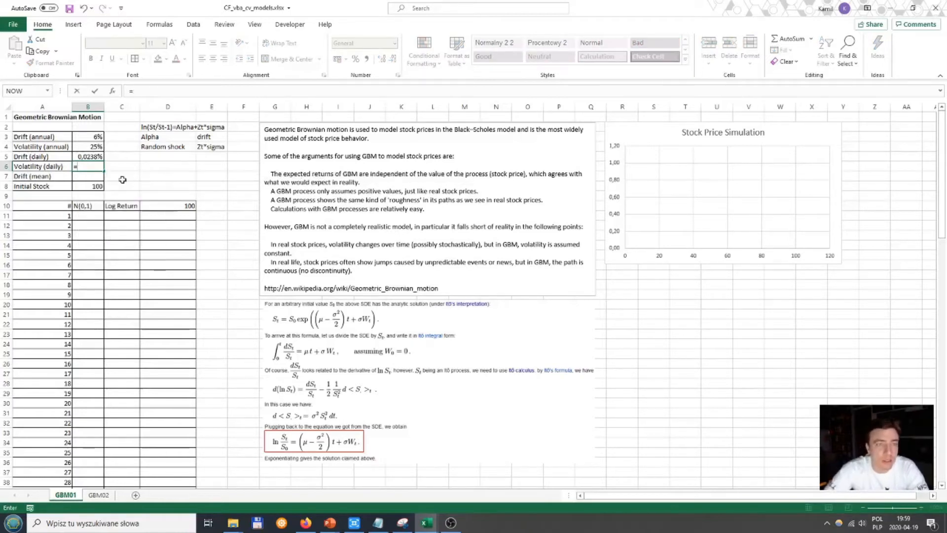
key(Up)
key(Up)
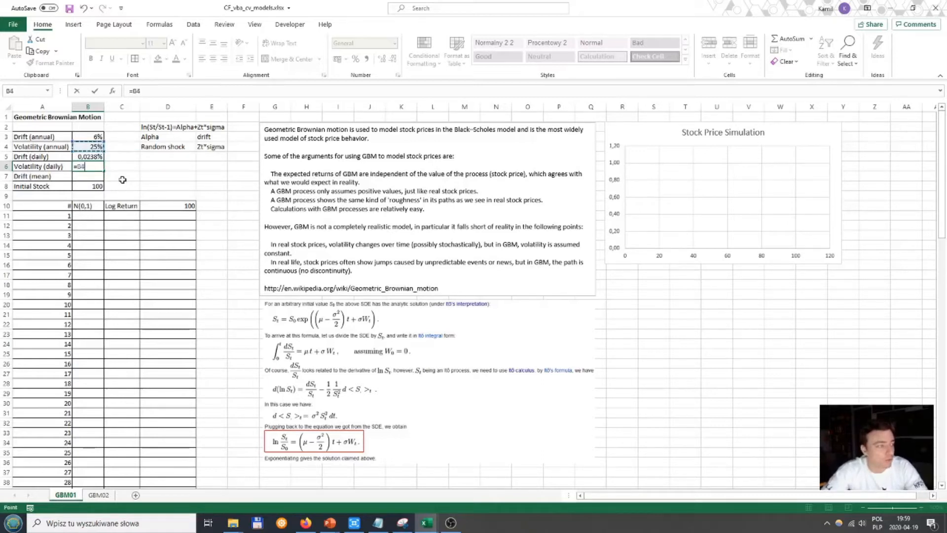
text(/SQRT()
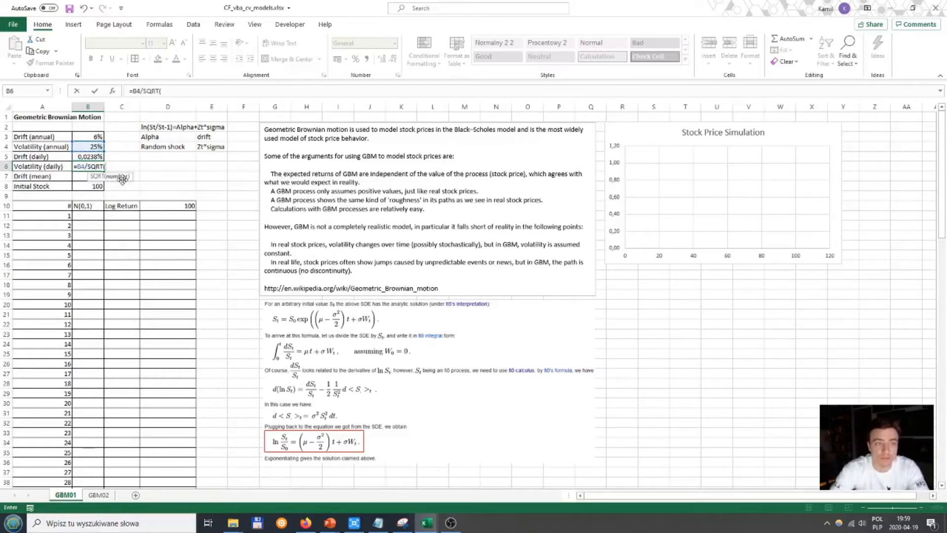
text(2525)
key(Return)
key(Return)
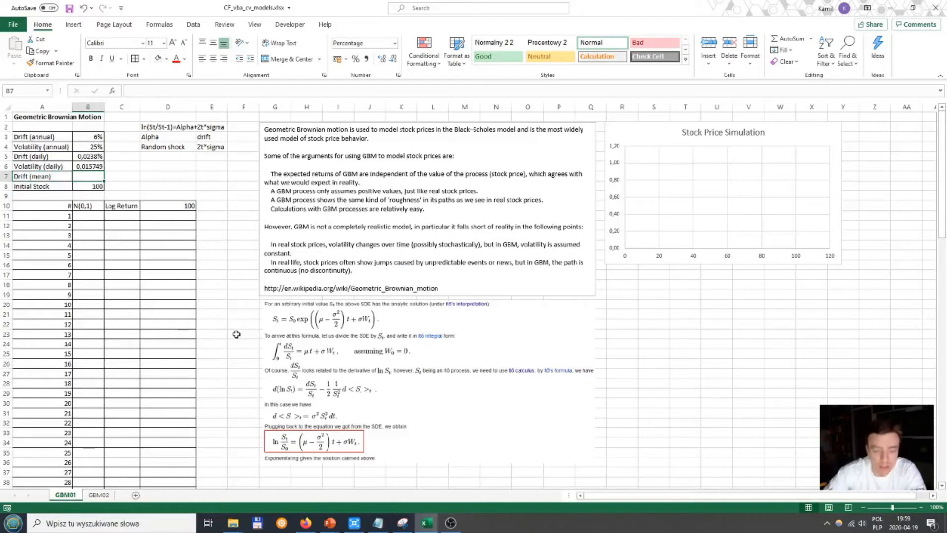
Step: Calculate the mean drift in B7 with the formula =(B5-0,5*B6^2)
text(=)
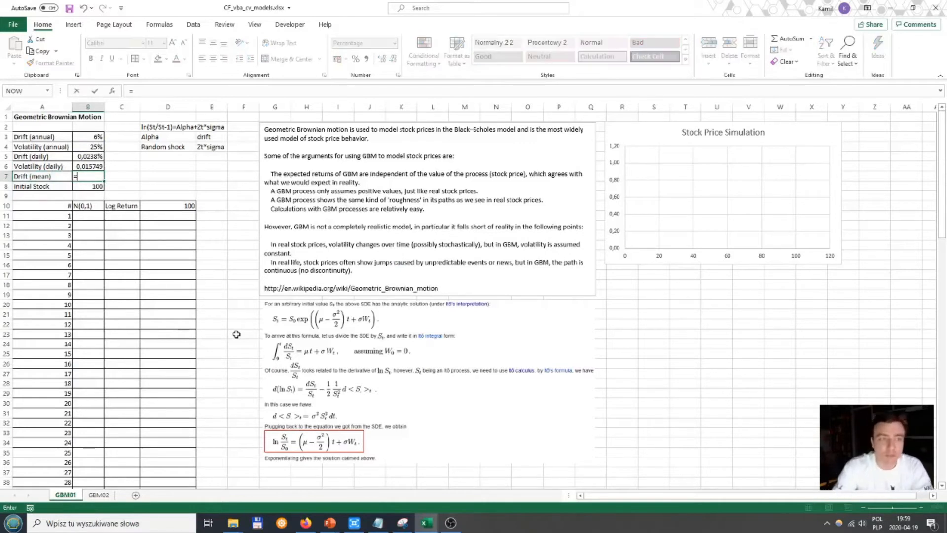
text(()
key(Up)
key(Up)
text(-)
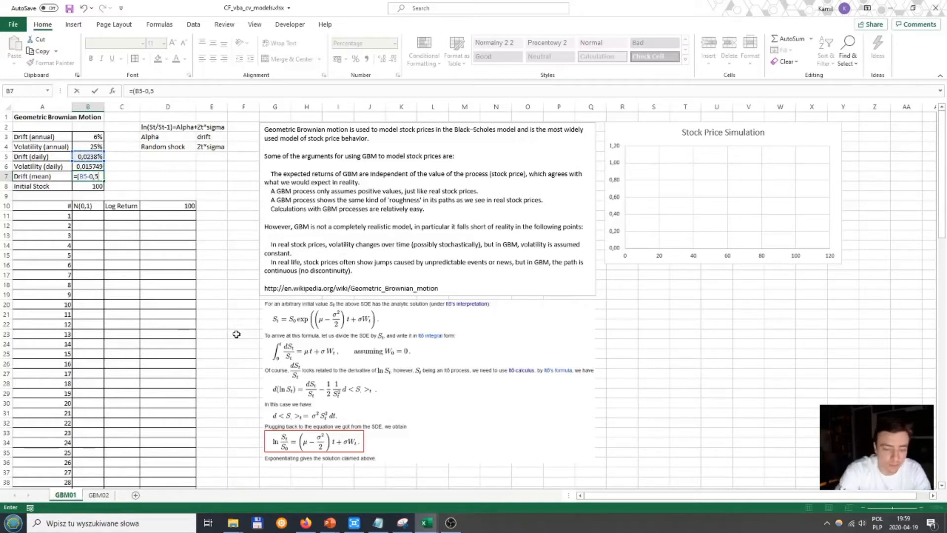
text(0,5*)
key(Up)
text(^2)
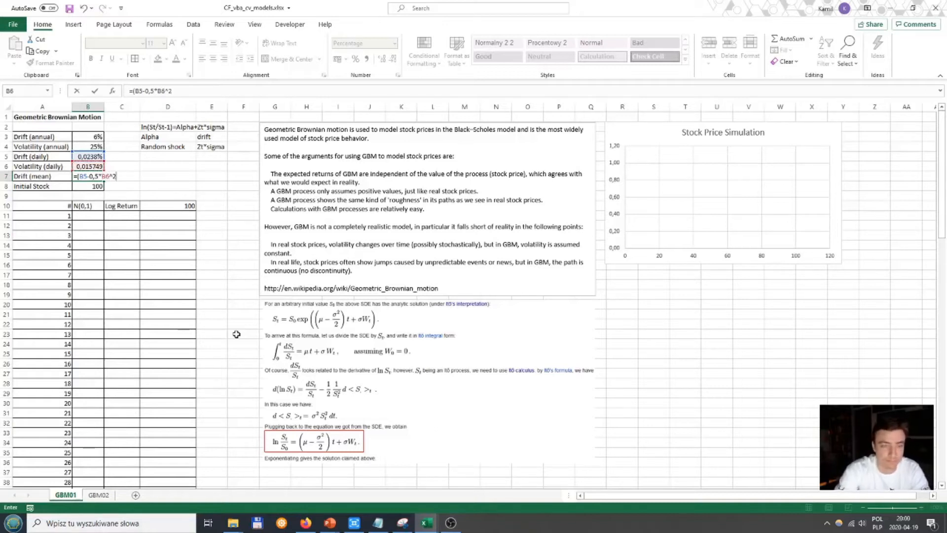
text())
key(ctrl+Return)
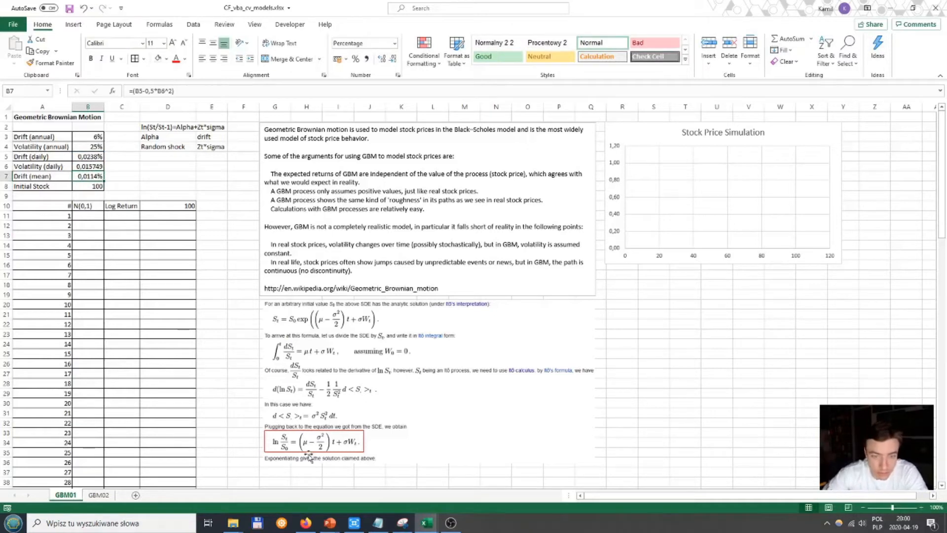
Step: Shrink the red frame to about 2.04 by 1.19 cm around the (μ − σ²/2) drift term of the final equation
click(291, 459)
click(265, 449)
drag(265, 450, 297, 454)
drag(364, 454, 336, 452)
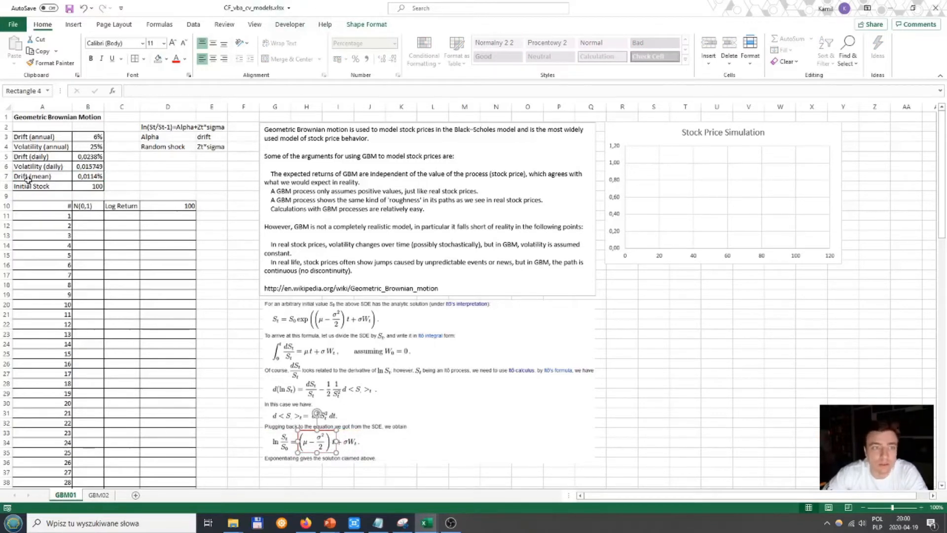
Step: Set the outline weight of the red frame around the drift term to 1½ pt
click(300, 25)
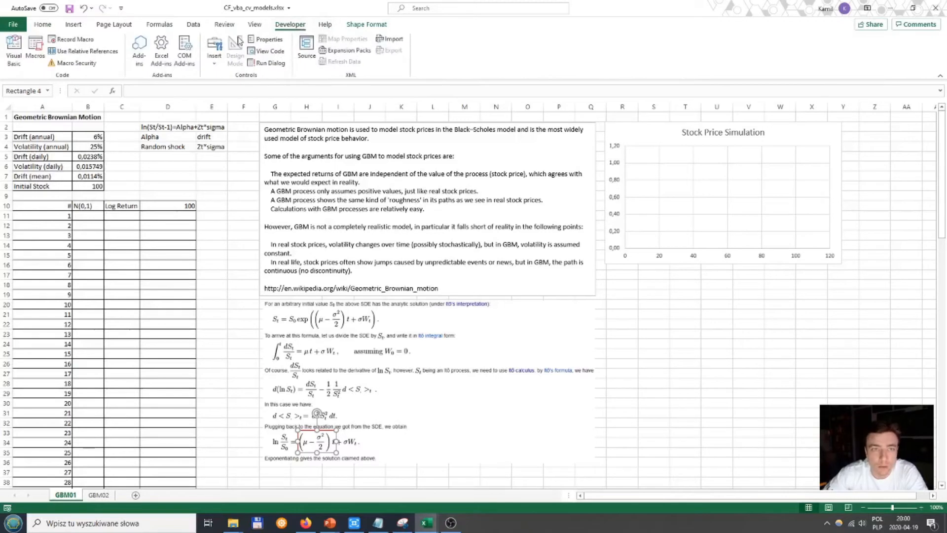
click(194, 25)
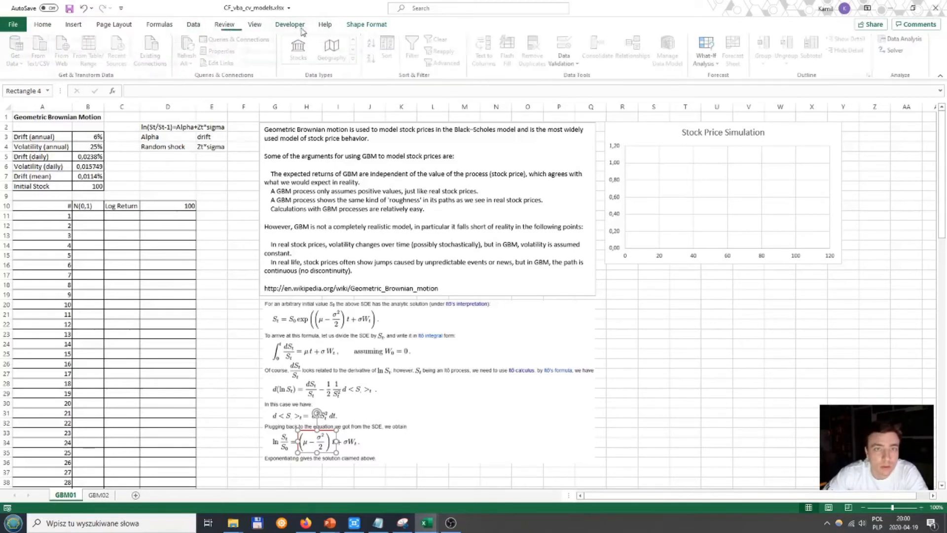
click(290, 24)
click(367, 25)
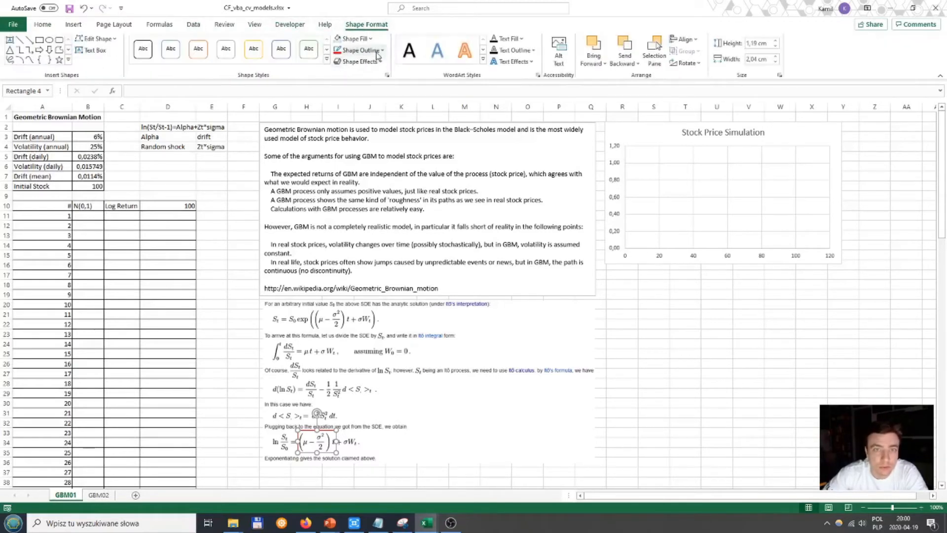
click(359, 49)
mouse_move(369, 204)
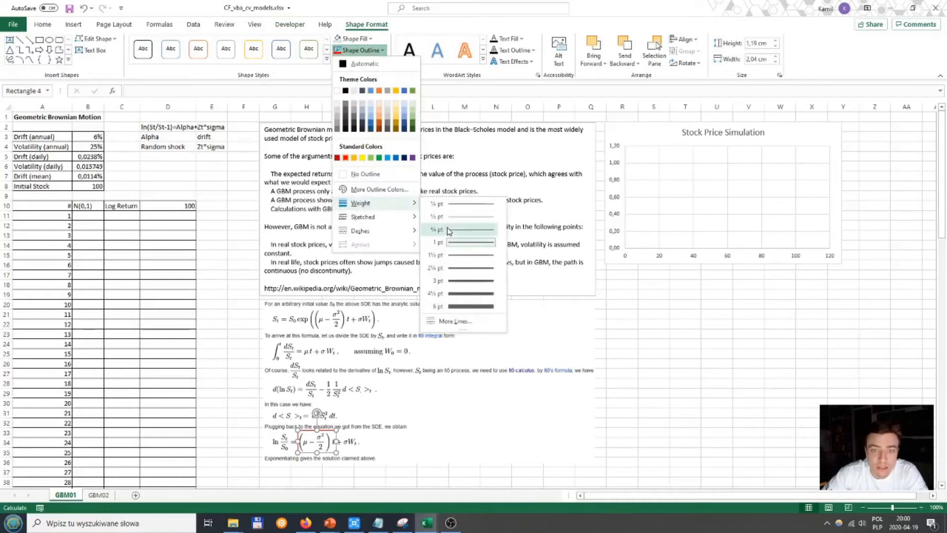
click(459, 257)
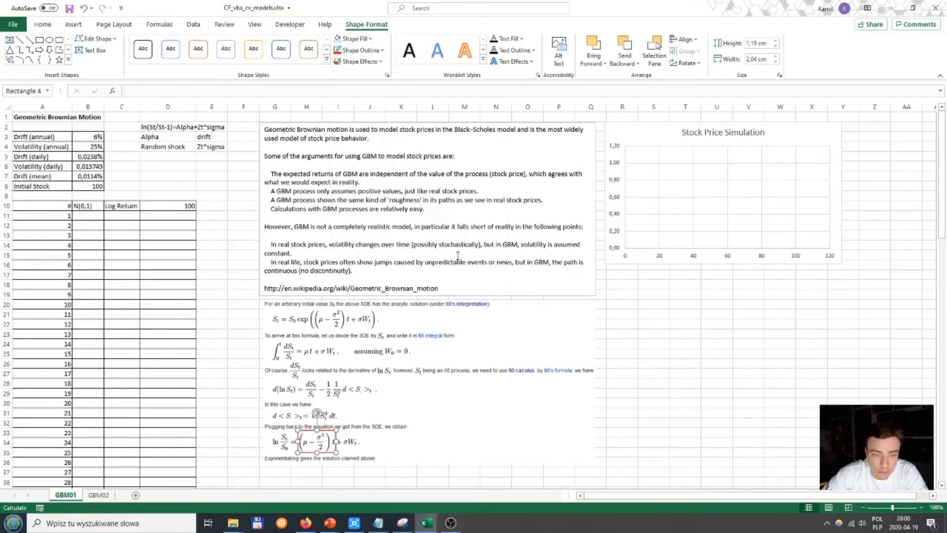
click(476, 472)
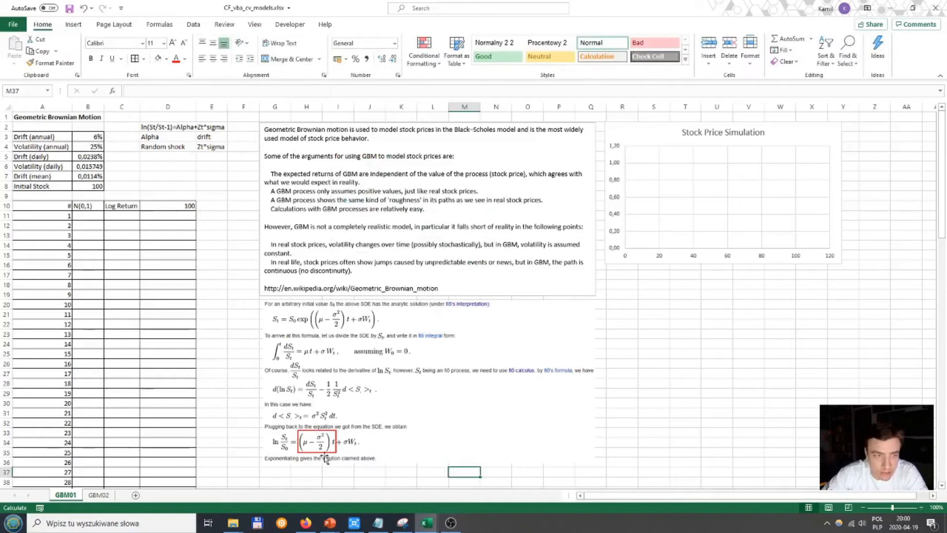
click(318, 431)
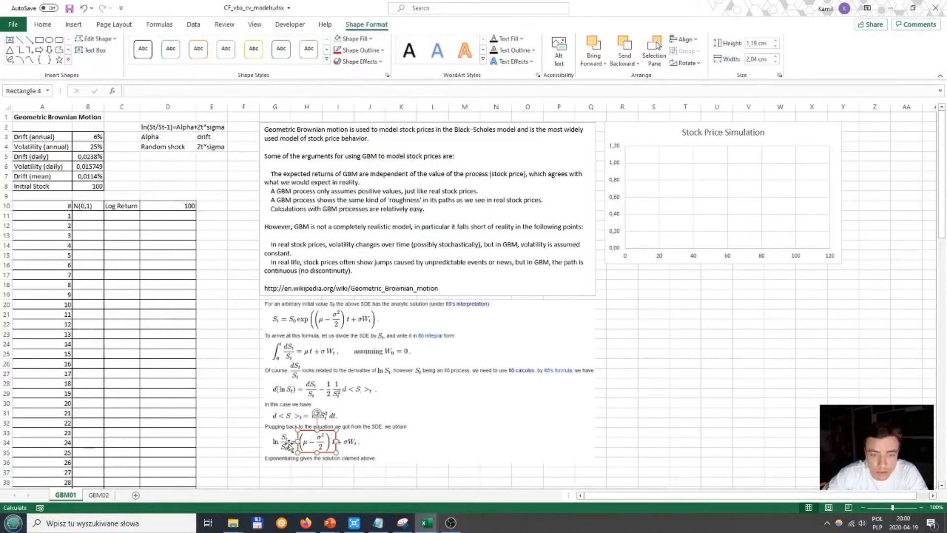
click(360, 472)
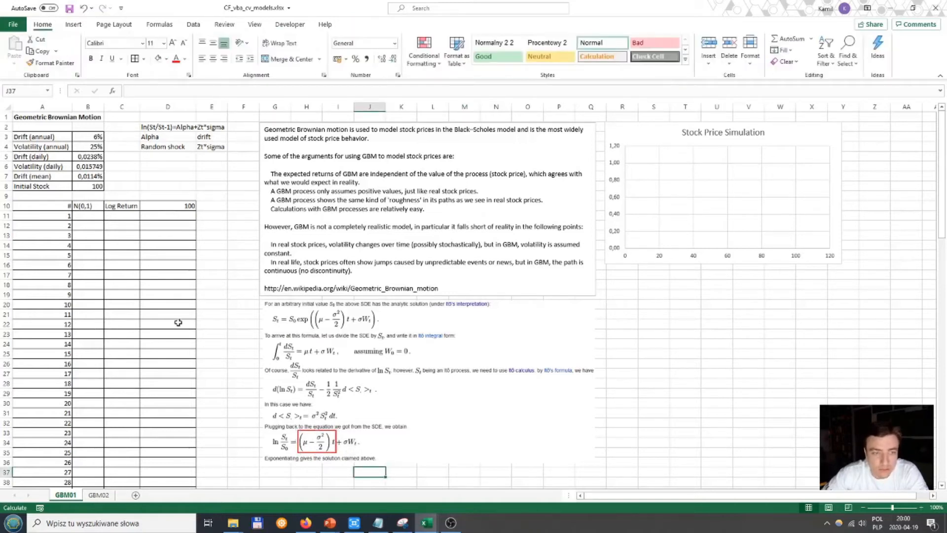
Step: Generate a standard normal random draw in B11 with the formula =NORM.S.INV(RAND())
click(85, 215)
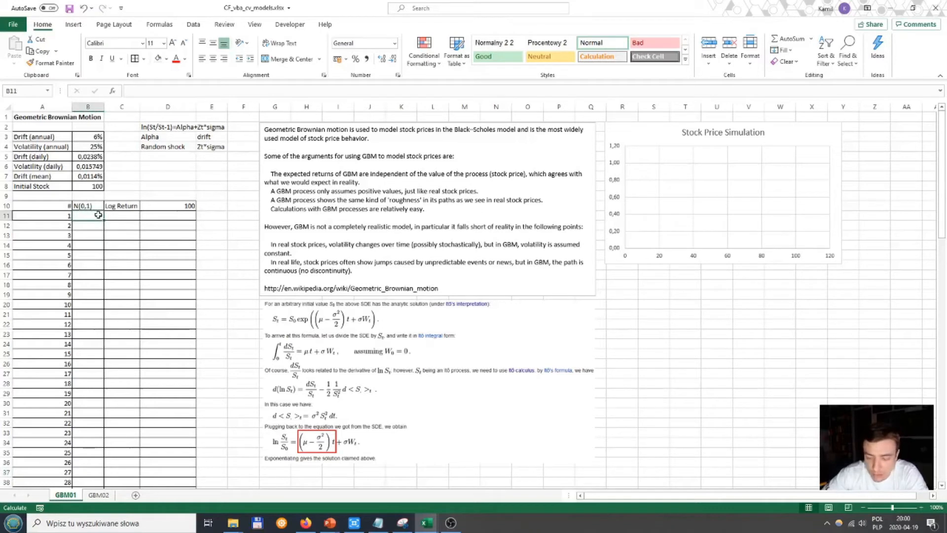
text(=)
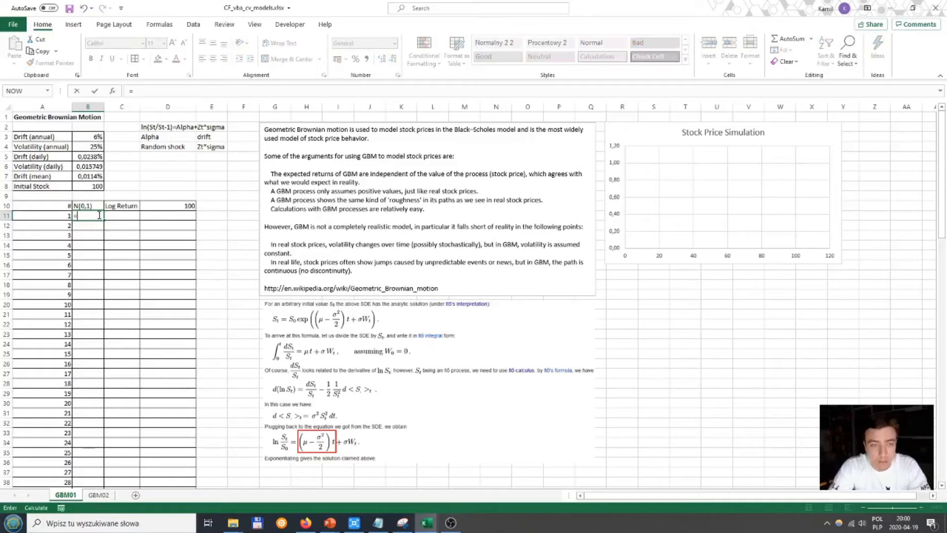
text(norm)
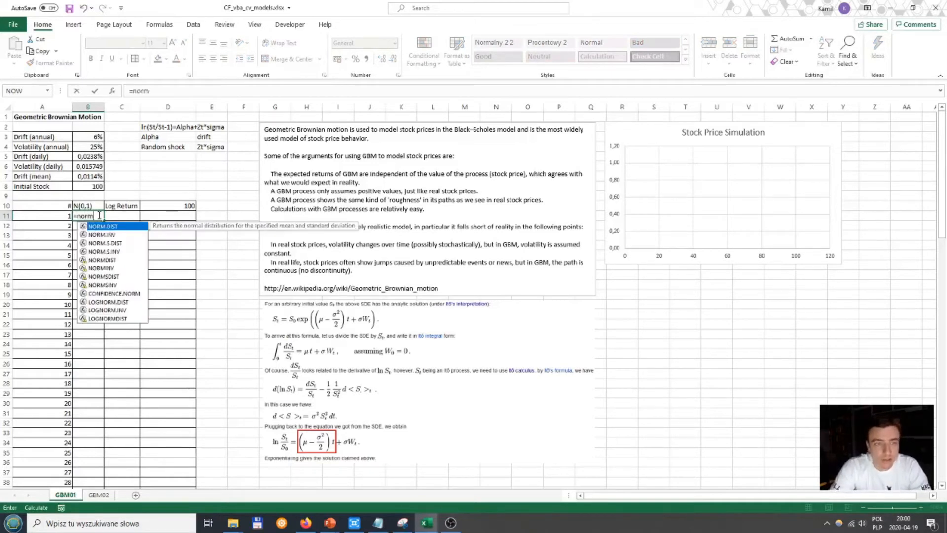
key(Down)
key(Down)
key(Down)
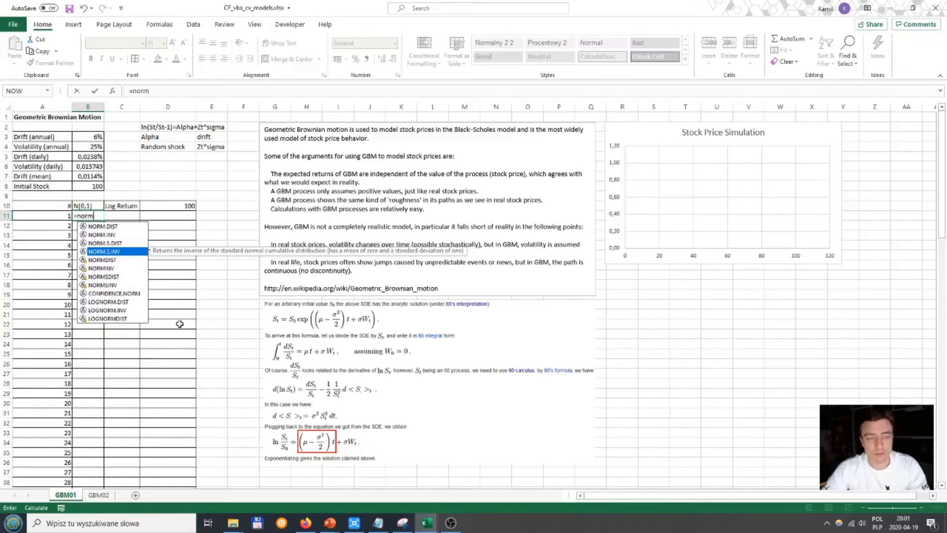
key(Tab)
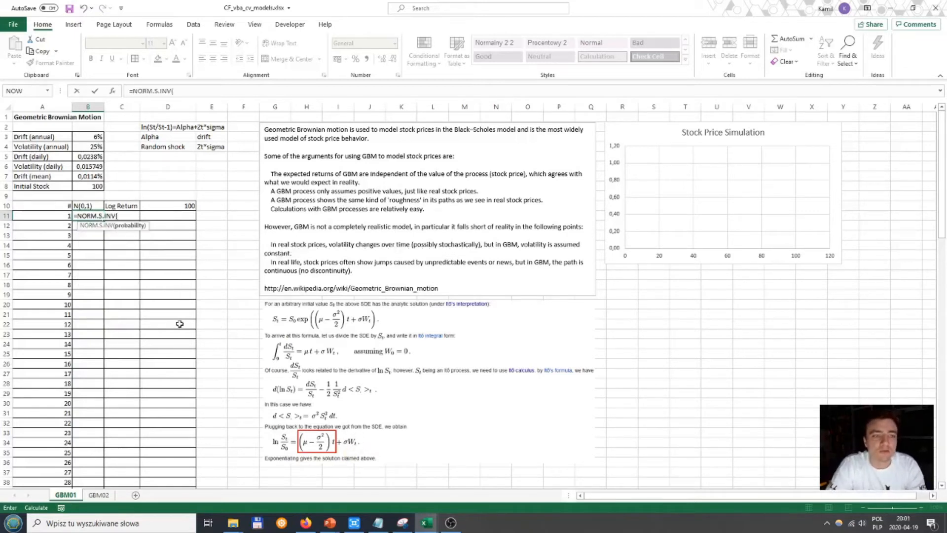
text(RAND()
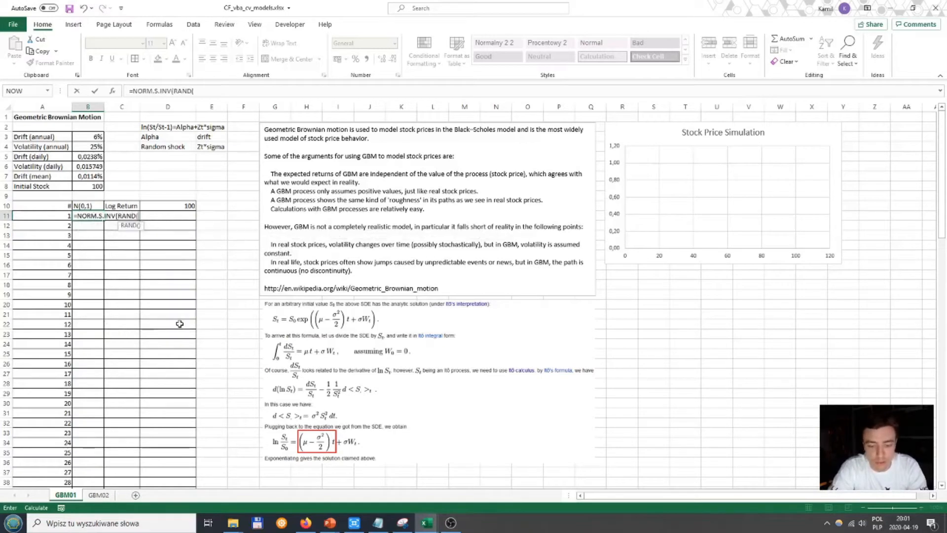
text()))
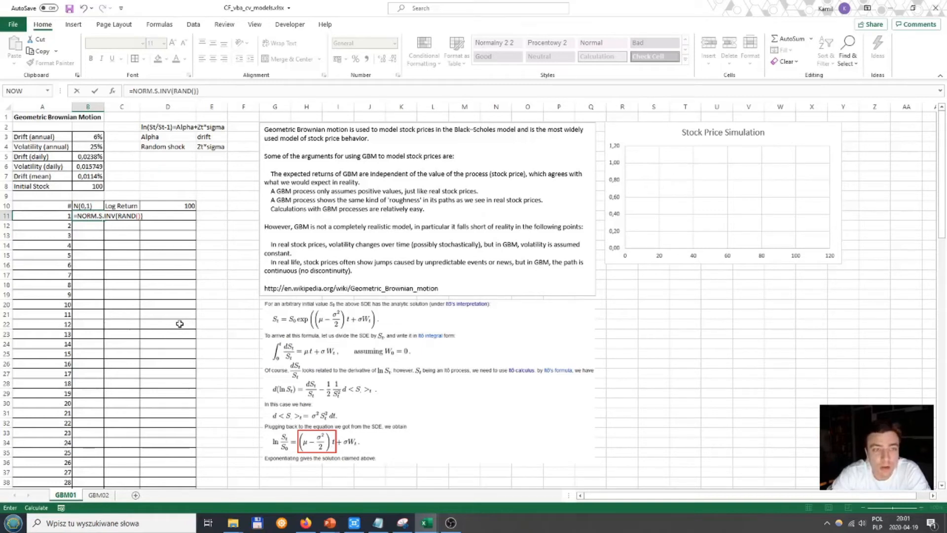
key(ctrl+Return)
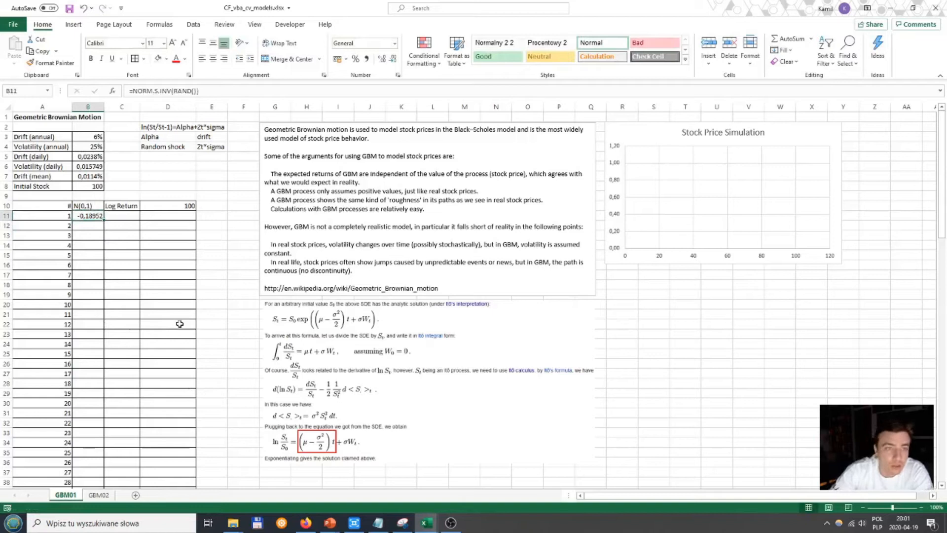
Step: Review the formula in B11 and fill it down the N(0,1) column for all numbered rows
click(156, 91)
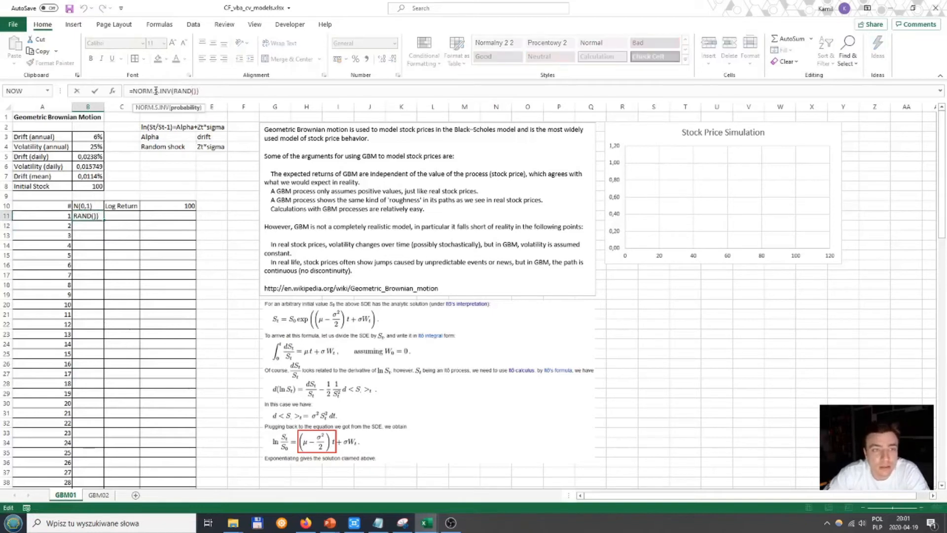
key(ctrl+Return)
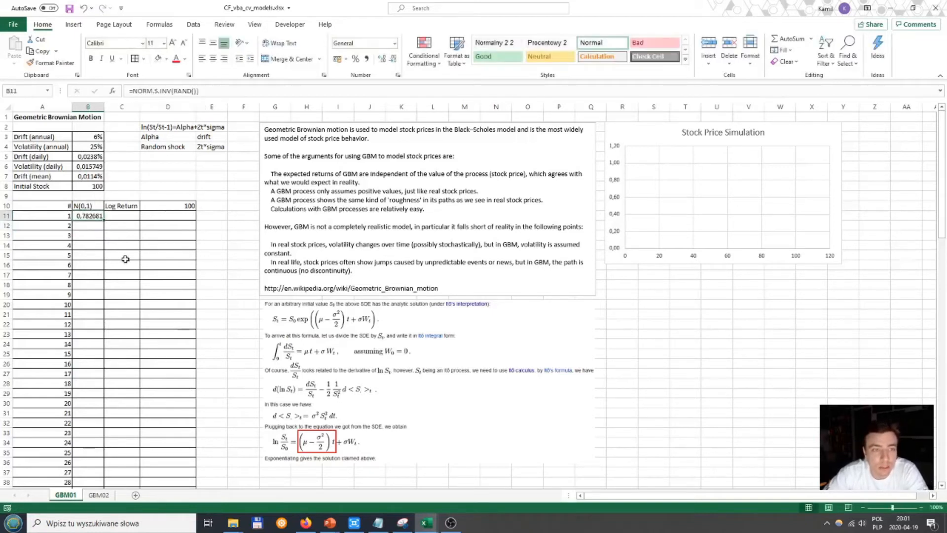
double_click(104, 221)
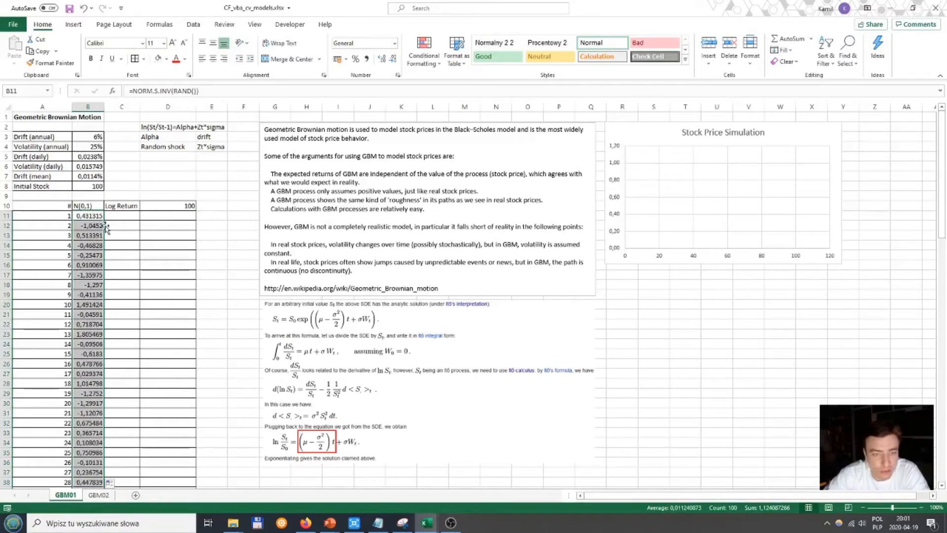
Step: Calculate the log return in C11 with the formula =$B$7+B11*$B$6 and fill it down the Log Return column
click(123, 218)
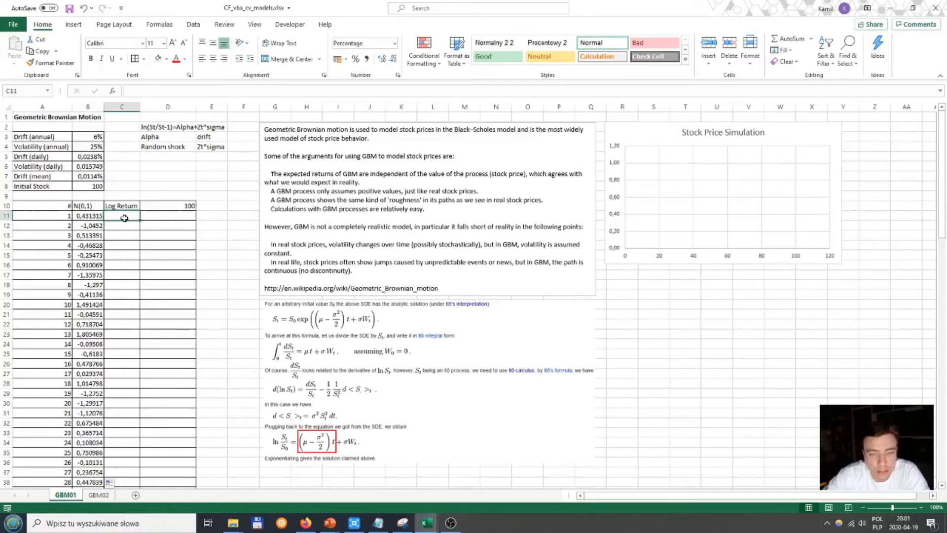
text(=)
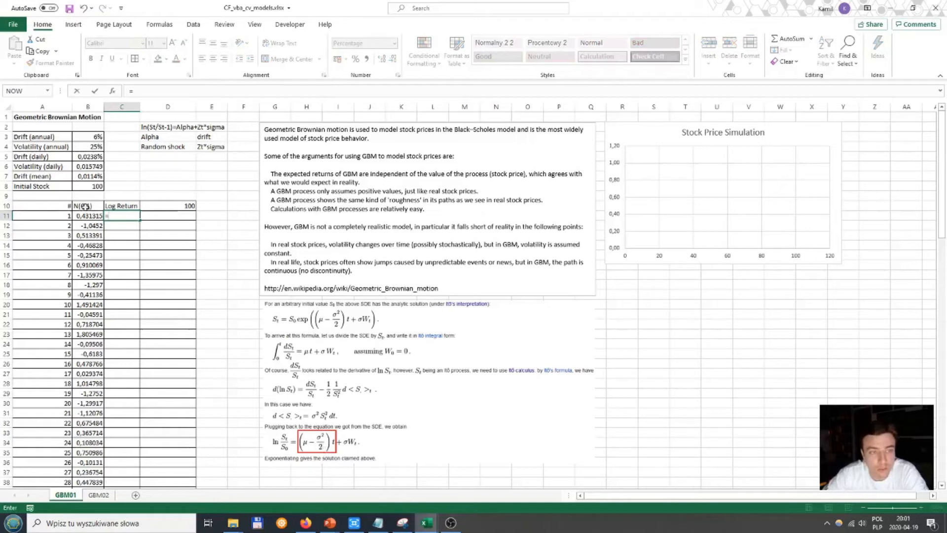
click(90, 179)
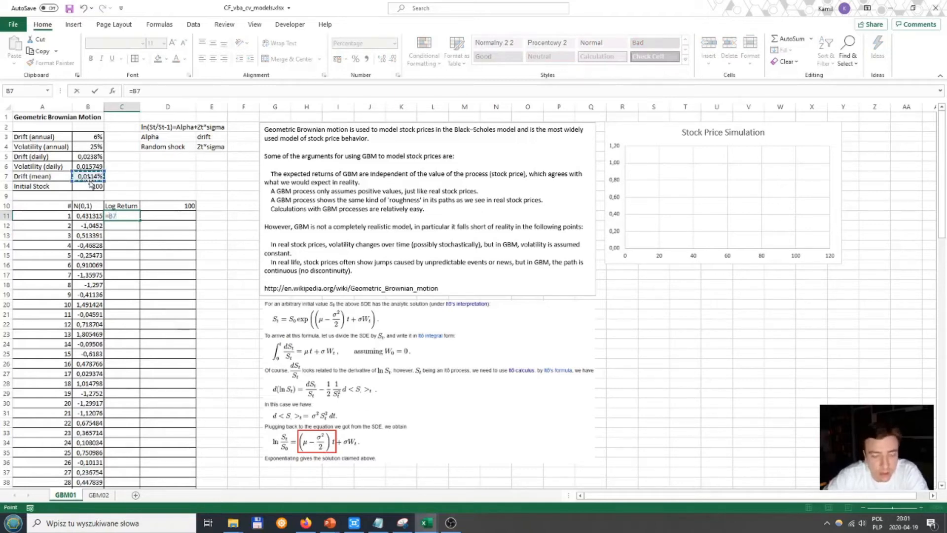
key(F4)
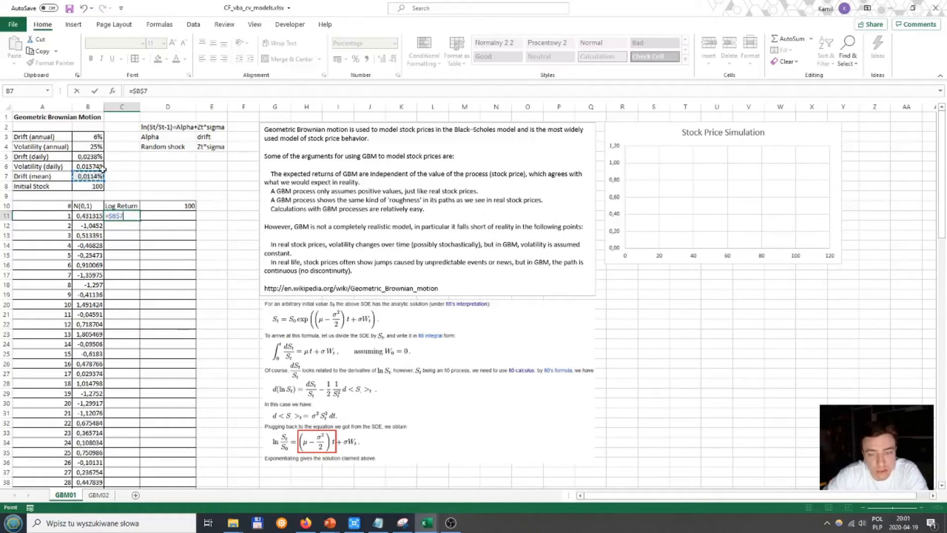
text(+)
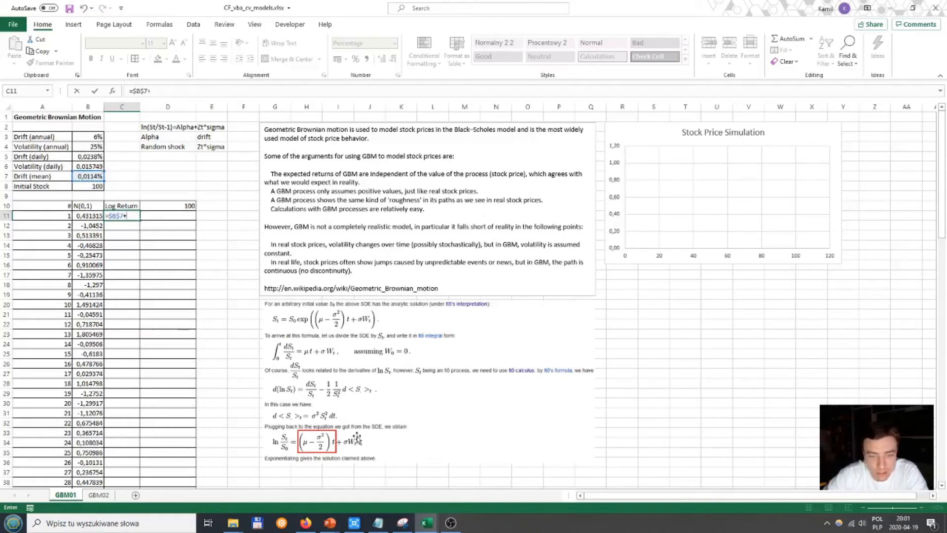
click(93, 217)
text(*)
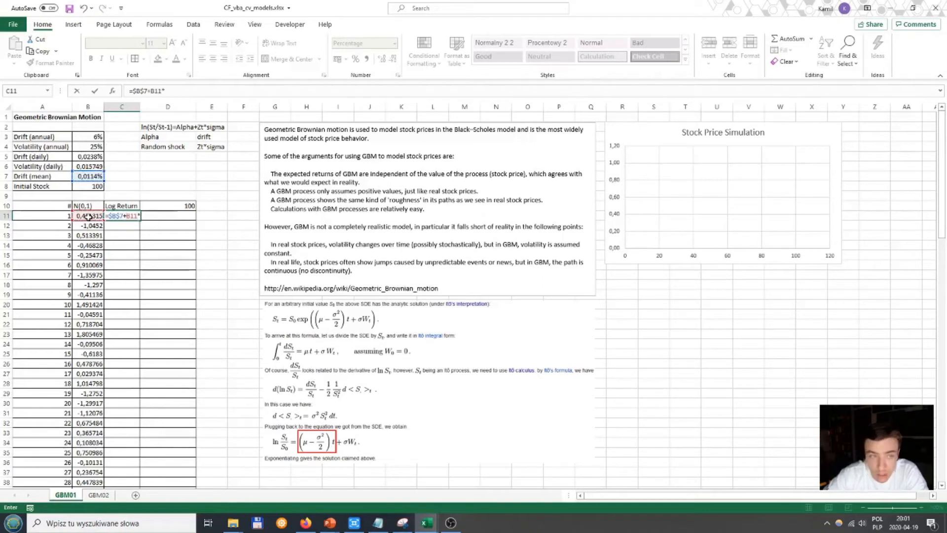
click(88, 166)
key(F4)
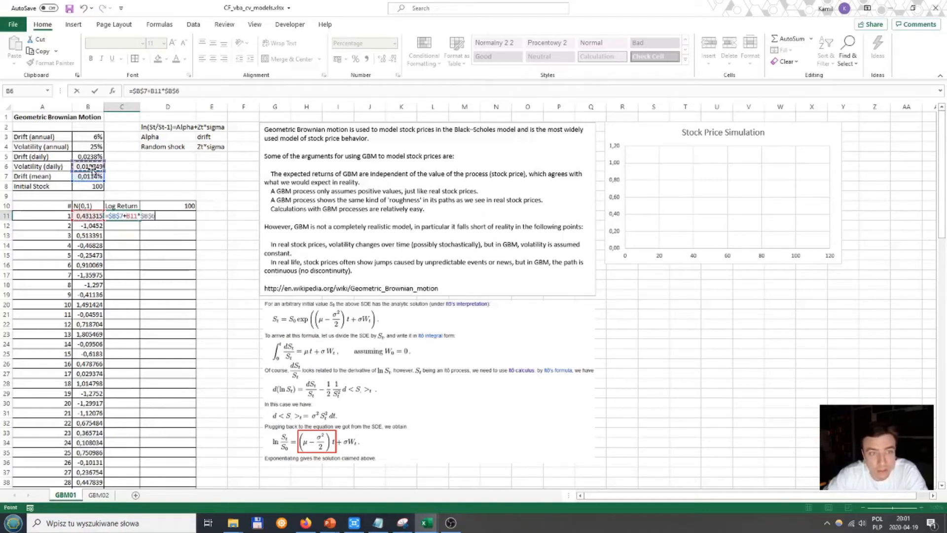
key(ctrl+Return)
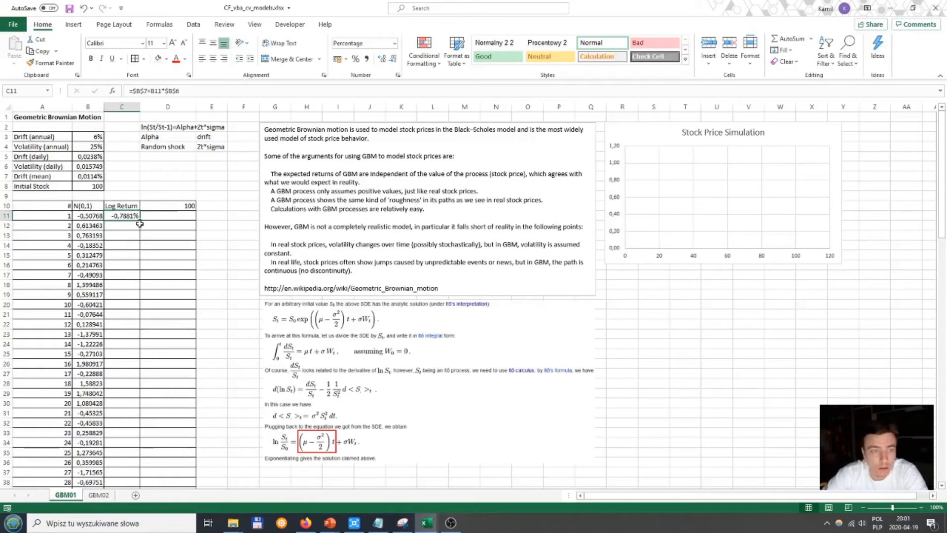
double_click(141, 221)
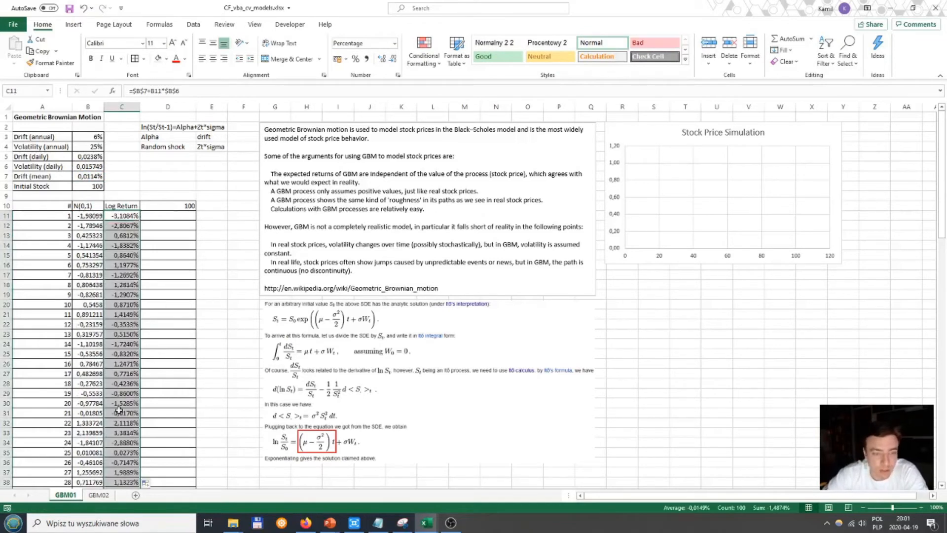
Step: Widen the red frame to enclose the whole final equation, from ln(St/S0) through σWt
click(298, 441)
drag(298, 441, 269, 440)
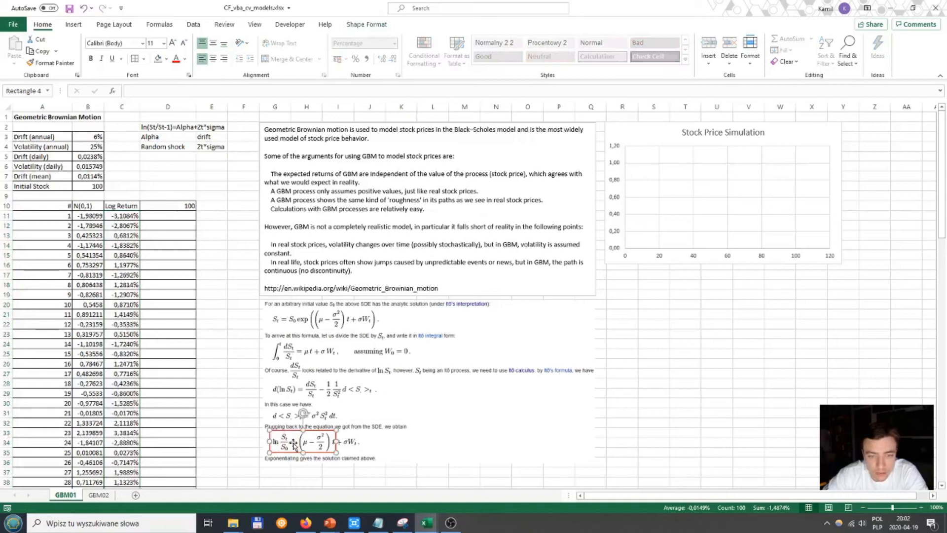
drag(333, 438, 363, 441)
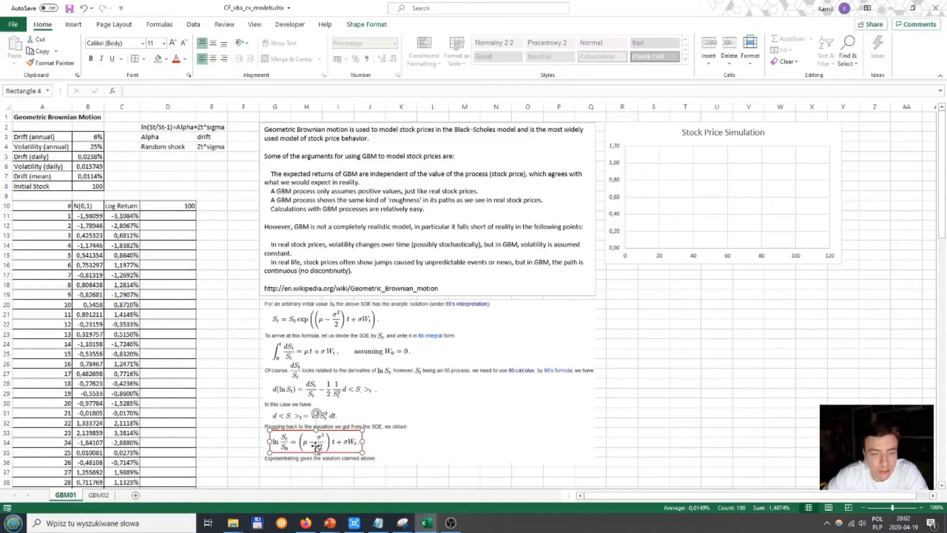
Step: Calculate the first simulated price in D11 with the formula =D10*EXP(C11)
click(156, 216)
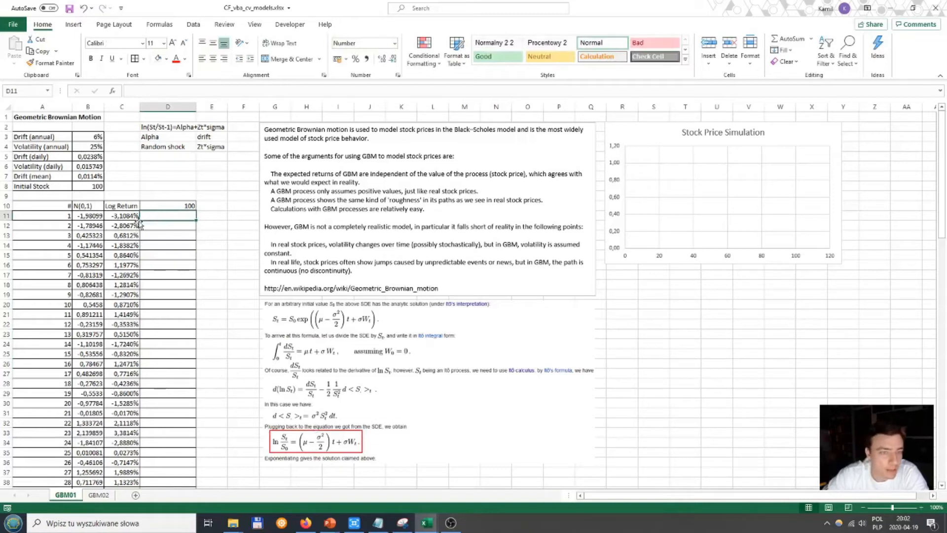
key(Up)
key(Down)
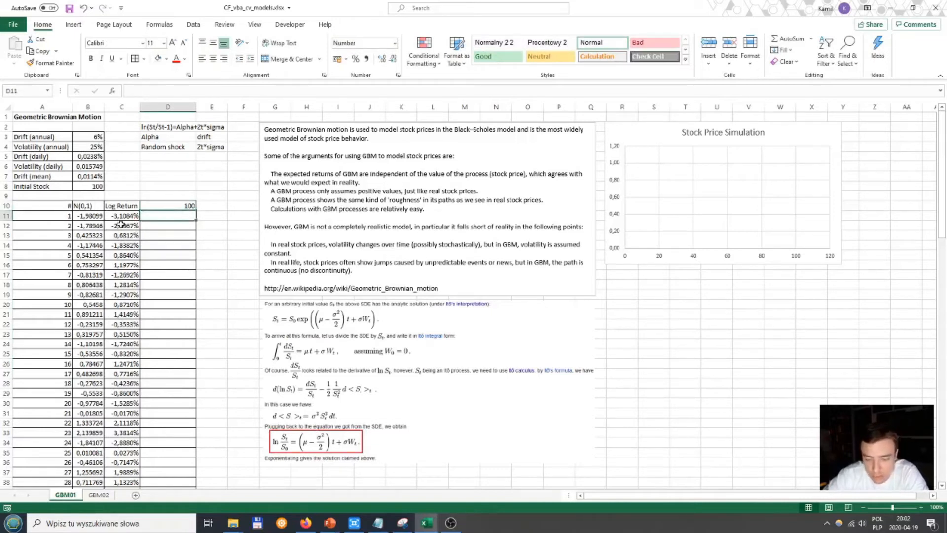
text(=)
key(Up)
text(*)
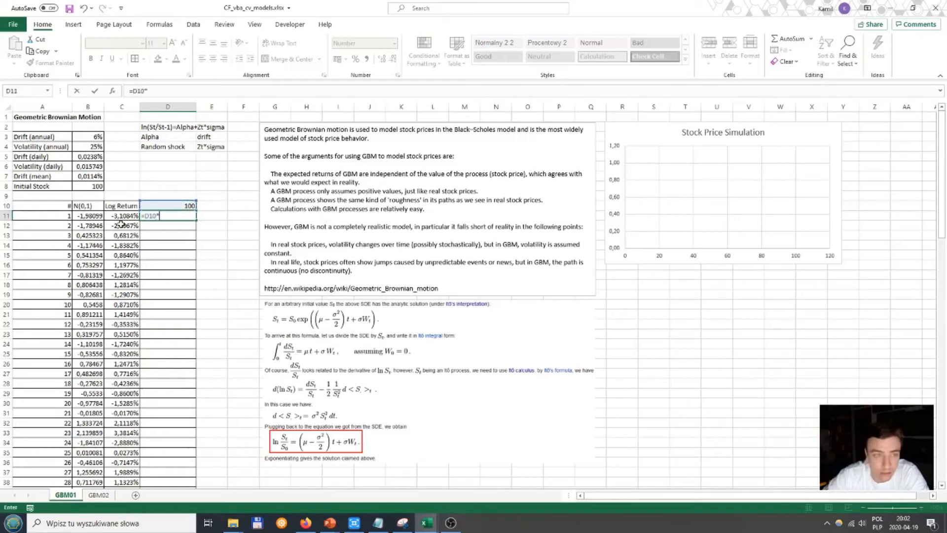
text(EXP()
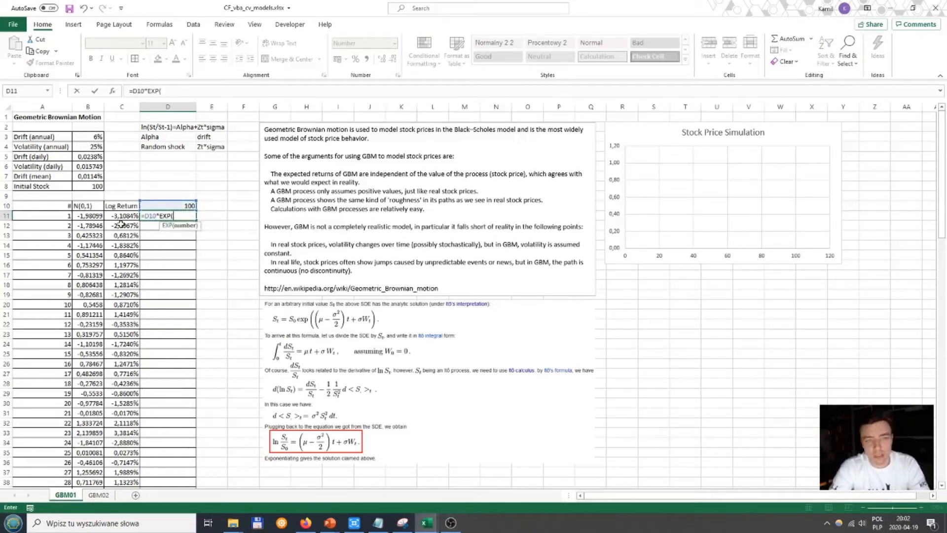
key(Left)
key(Return)
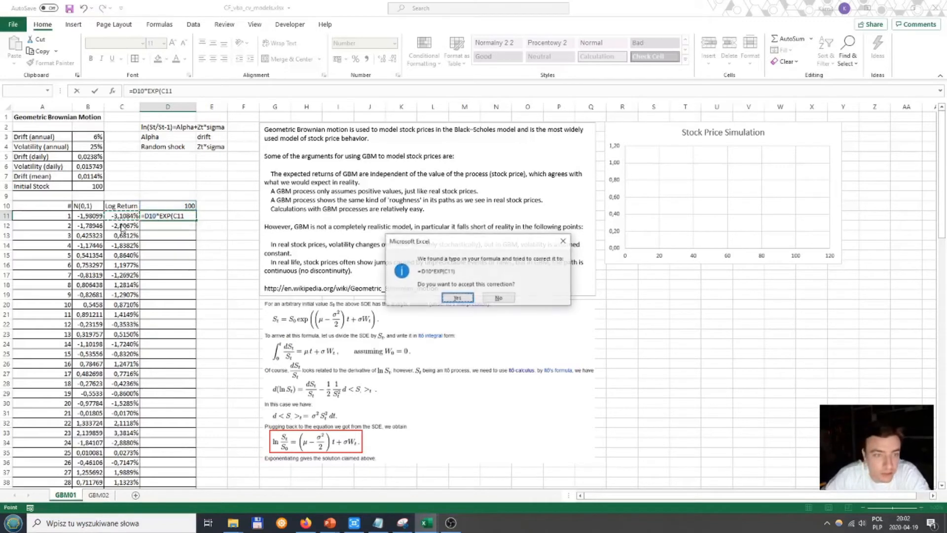
key(Return)
key(Up)
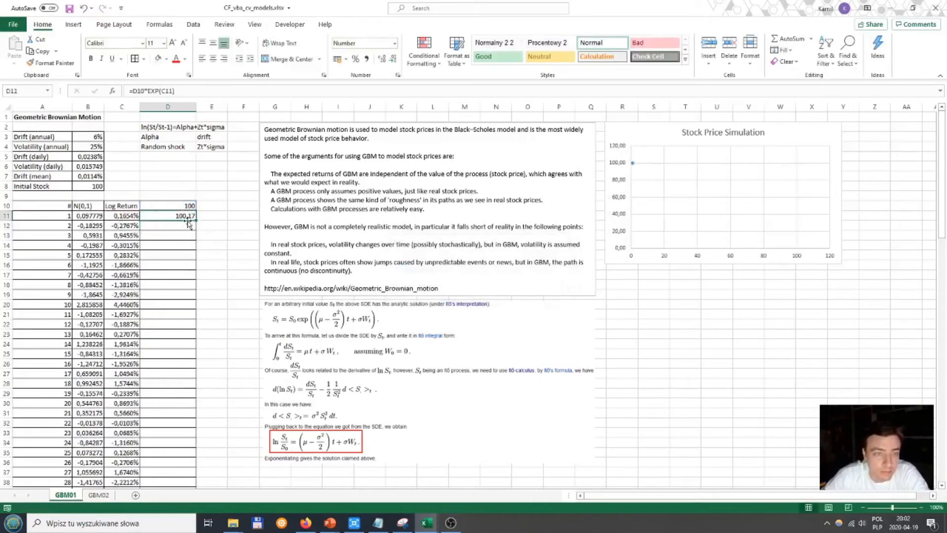
Step: Review the price formula in D11 and fill it down the price column for all numbered rows
click(175, 91)
drag(146, 91, 180, 90)
key(Return)
click(172, 215)
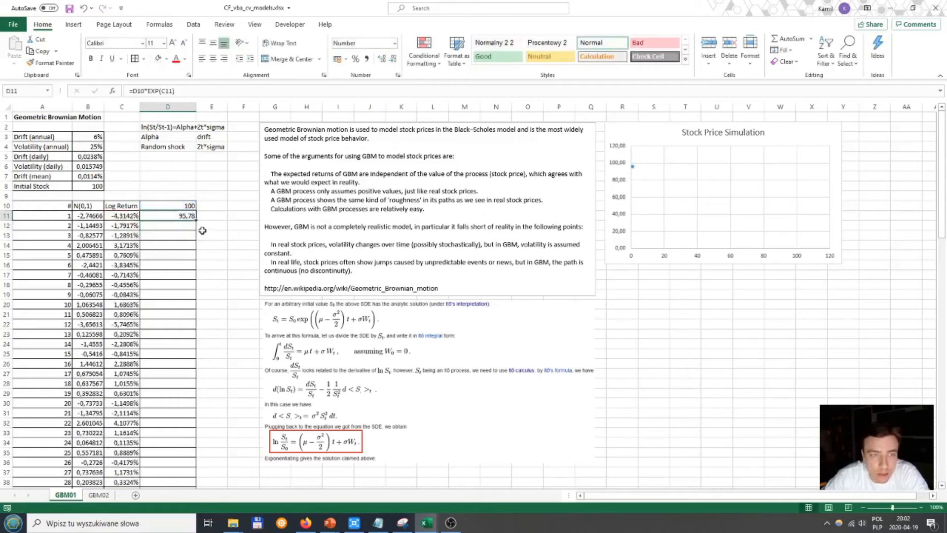
double_click(196, 220)
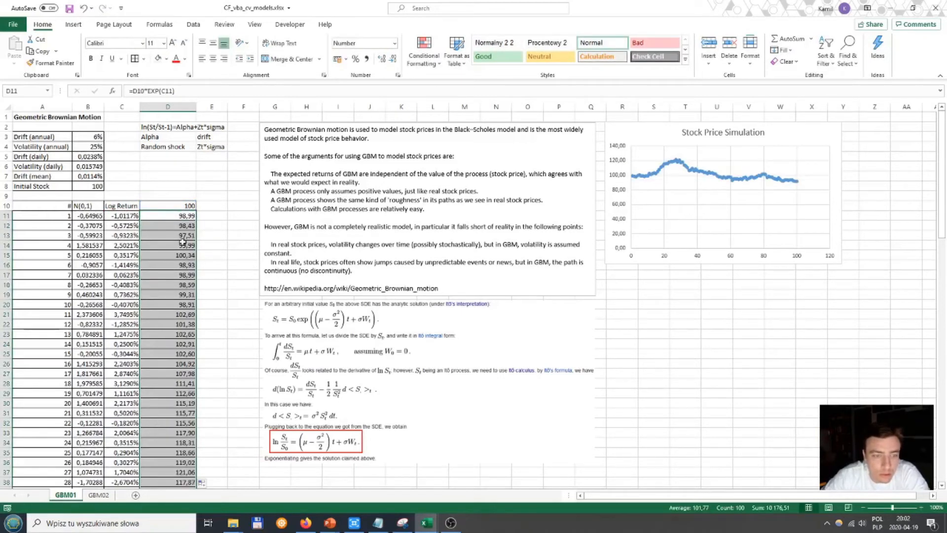
Step: Examine the chart's data series, the log return formula in C15 and the random draw formula in B15
click(680, 164)
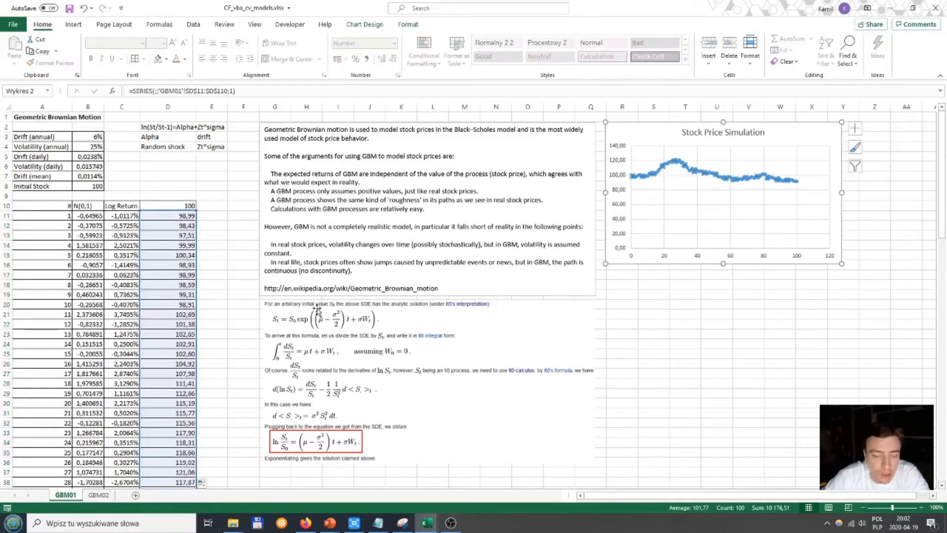
click(185, 249)
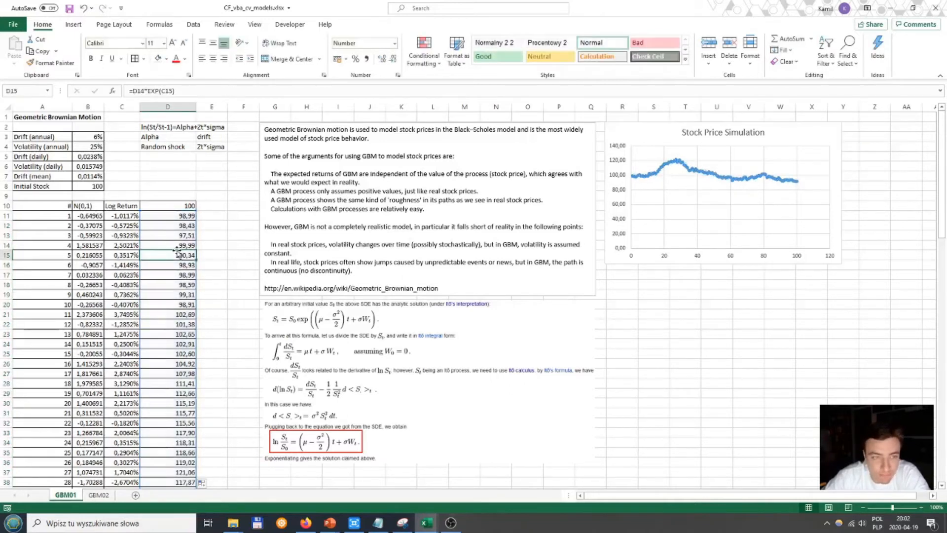
click(126, 217)
click(125, 222)
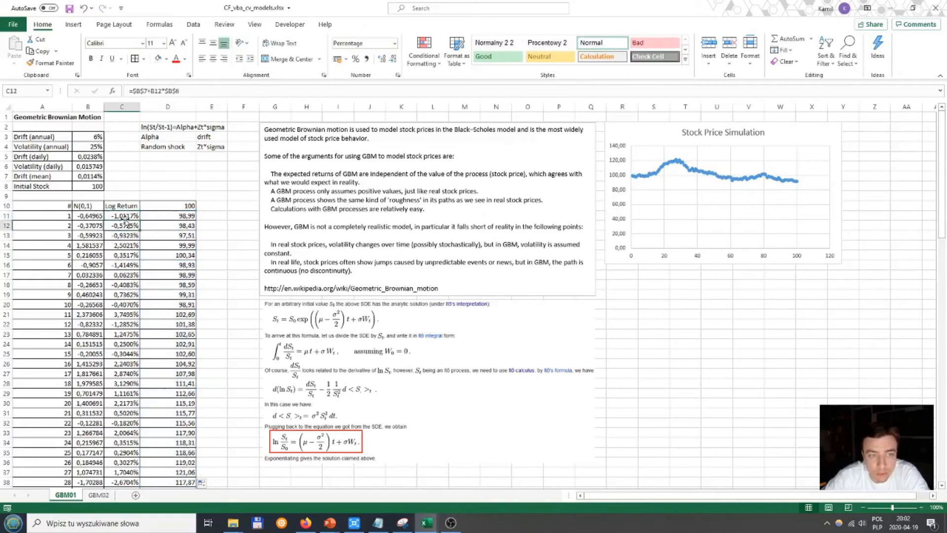
key(Down)
key(Down)
key(Down)
click(195, 92)
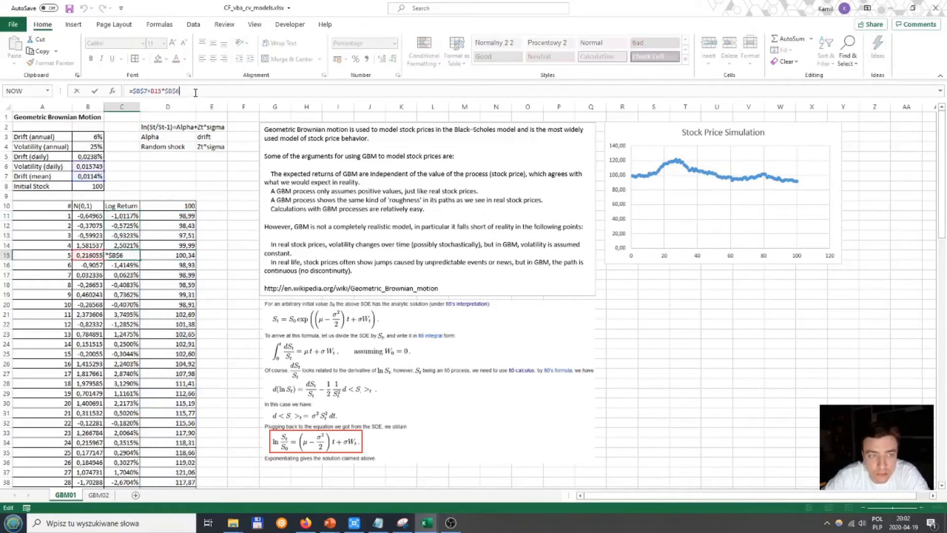
key(ctrl+Return)
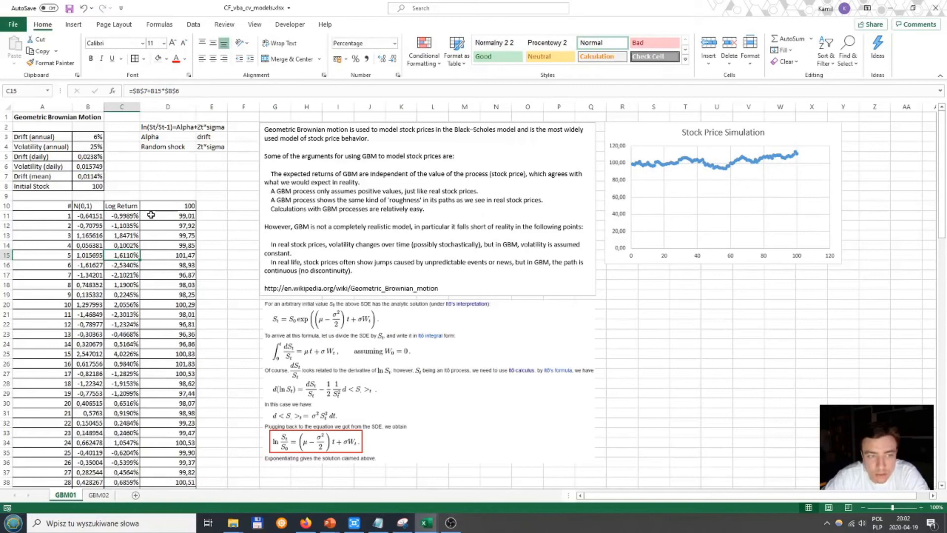
click(182, 92)
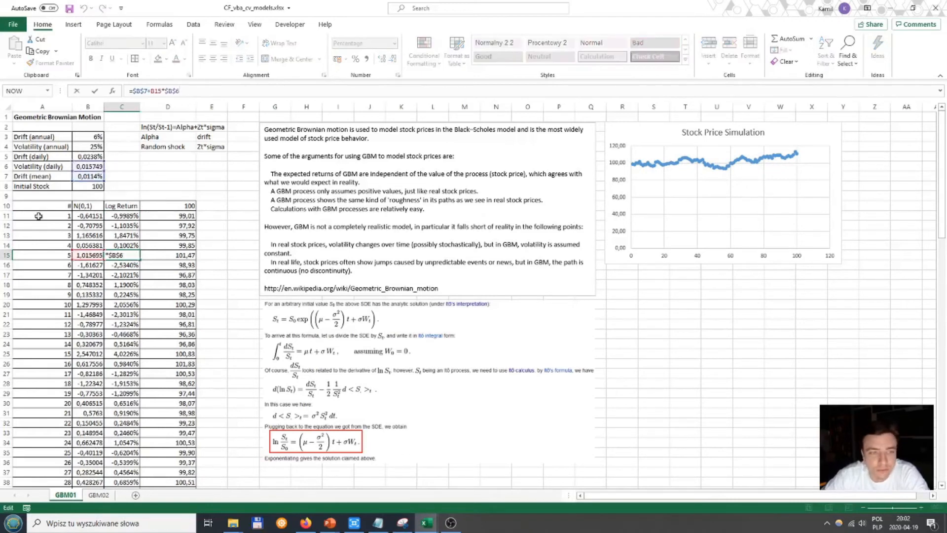
key(ctrl+Return)
click(91, 258)
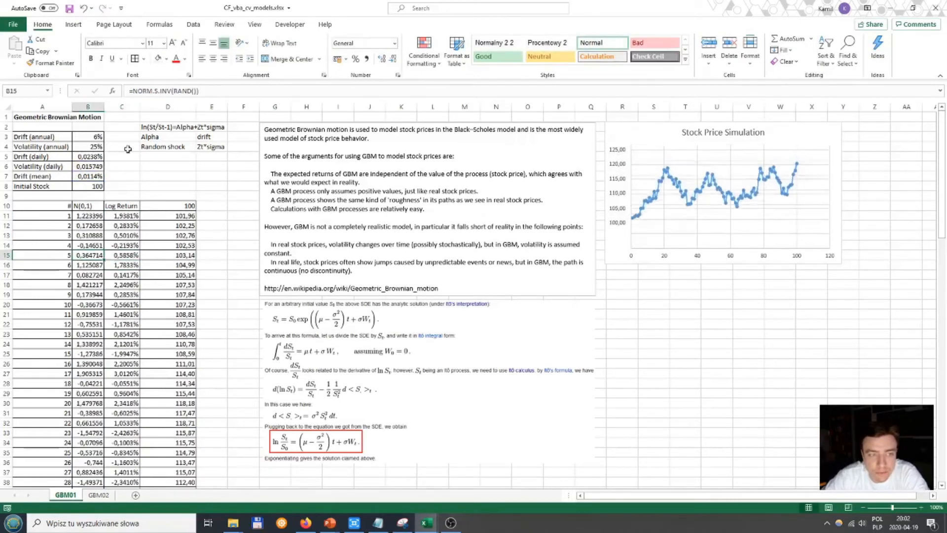
click(215, 92)
key(Return)
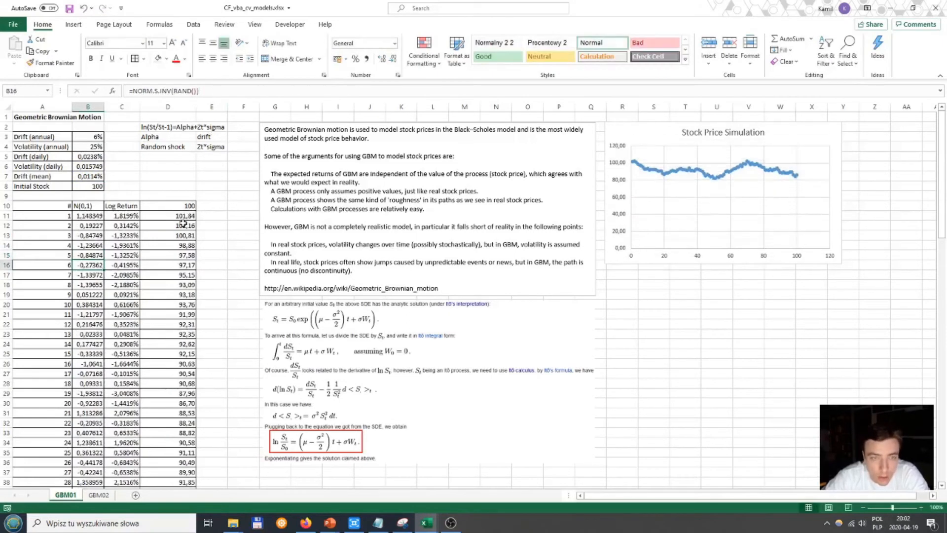
Step: Check the chart's price series against the price formula in D12 and the log return formula in C12
click(644, 170)
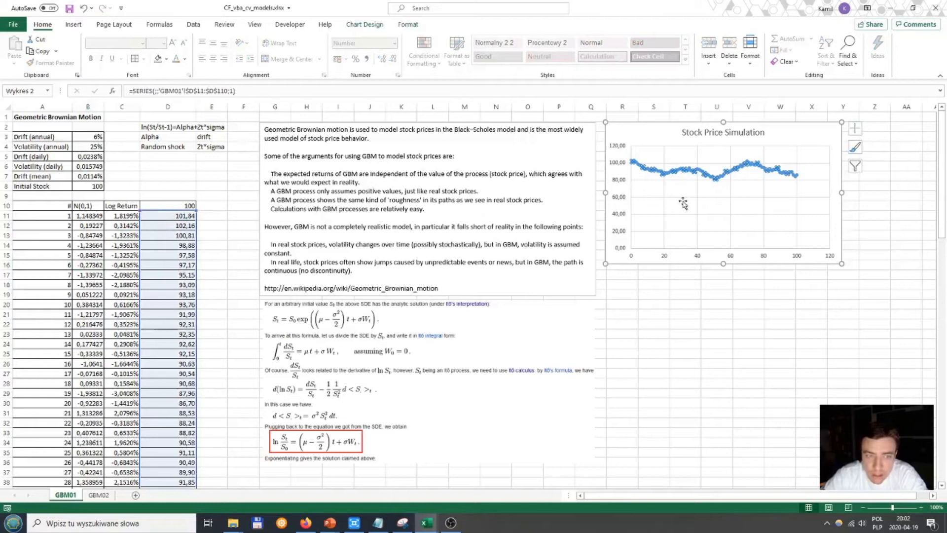
click(170, 243)
click(176, 228)
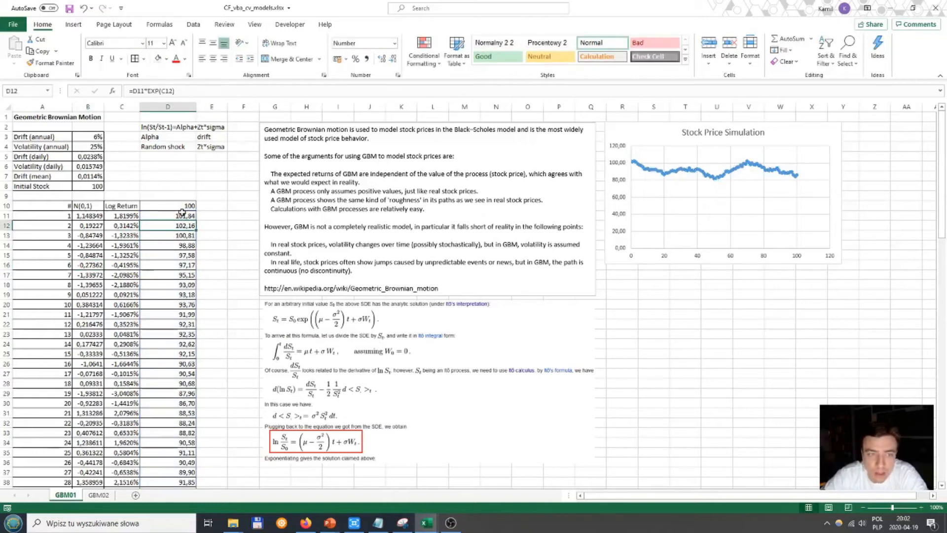
click(191, 89)
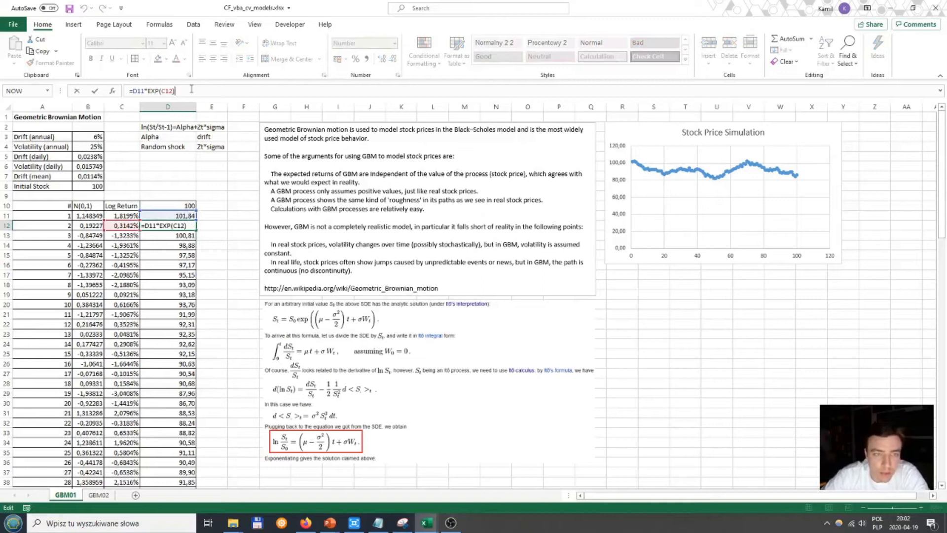
key(ctrl+Return)
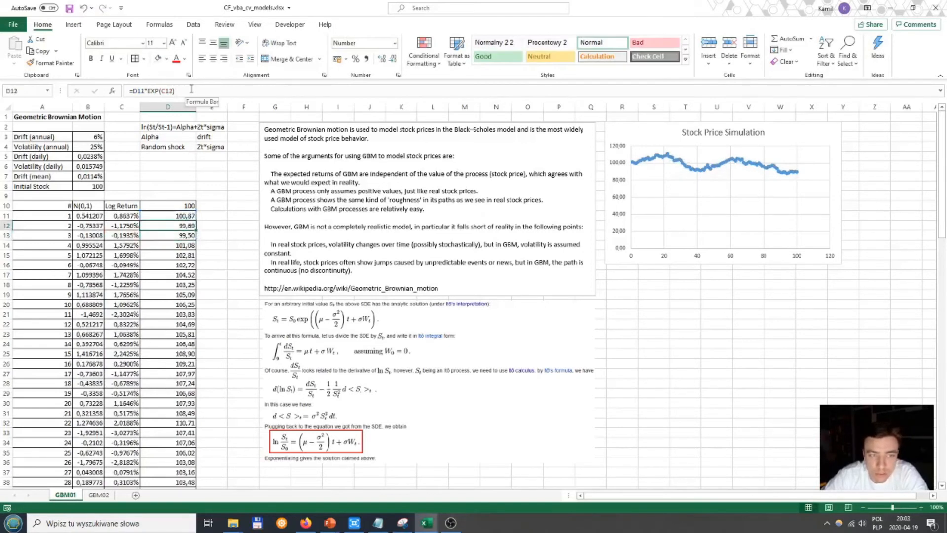
click(121, 227)
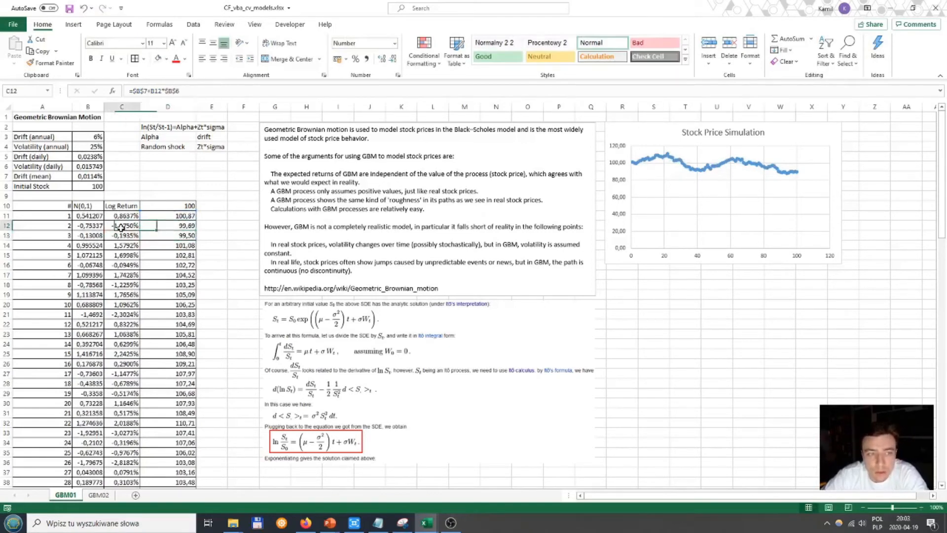
key(Right)
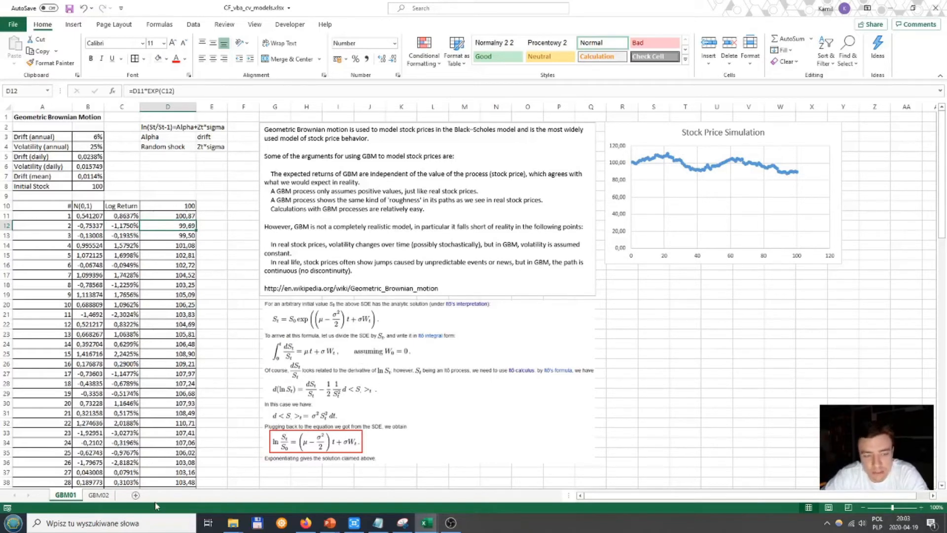
Step: On the GBM02 sheet, clear the Log Return and price columns from row 11 down, keeping the headers in row 10
click(99, 494)
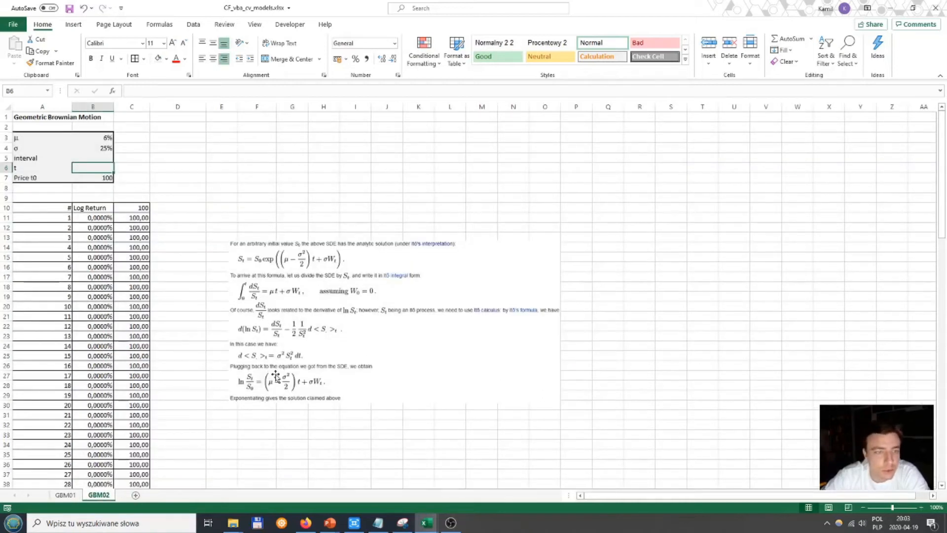
click(88, 220)
key(ctrl+shift+Down)
key(Delete)
key(Right)
key(ctrl+shift+Down)
key(Delete)
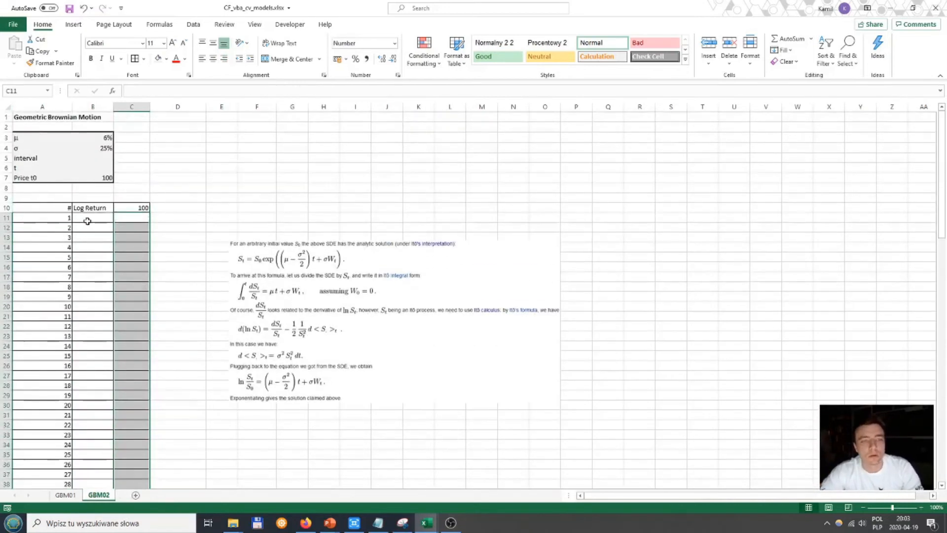
Step: Examine the parameter block above the table: μ, σ, interval, t and Price t0
key(Up)
key(Up)
key(Up)
key(Up)
key(Up)
key(Up)
key(Left)
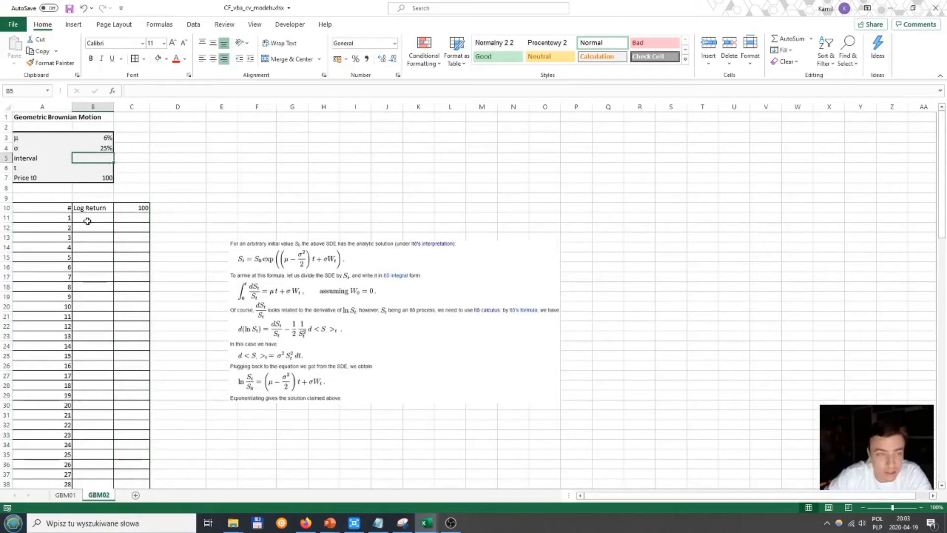
key(Left)
key(Up)
key(Up)
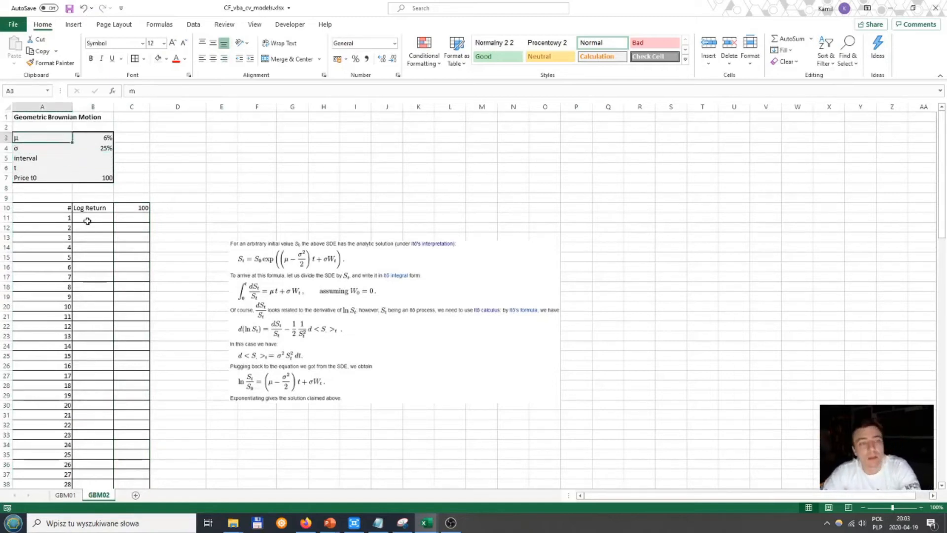
key(Down)
key(Up)
key(Right)
key(Down)
key(Left)
key(Up)
key(Down)
key(Up)
key(Right)
key(Down)
key(Left)
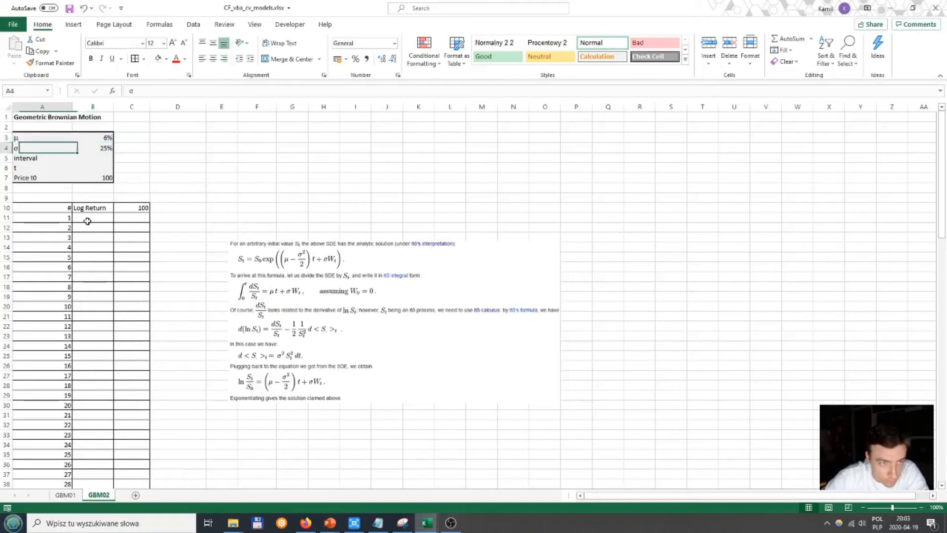
key(Down)
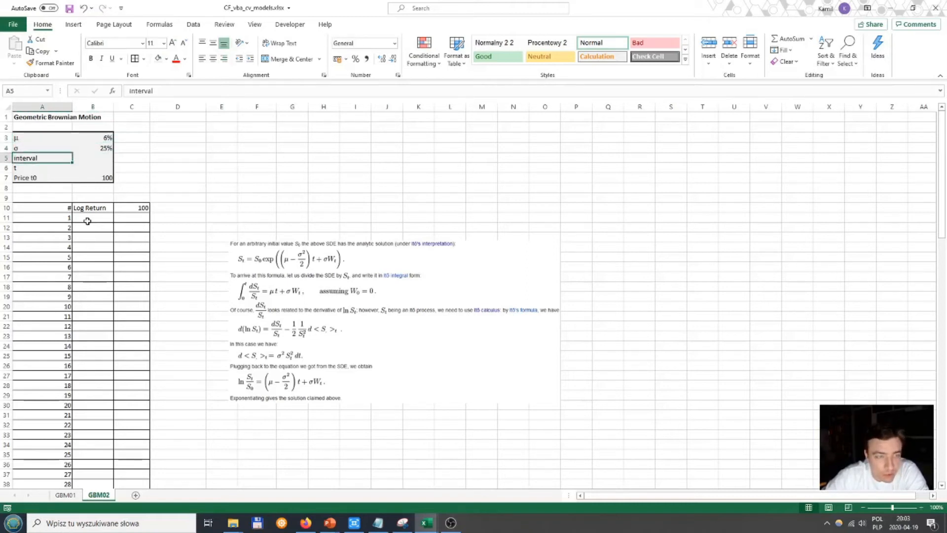
key(Down)
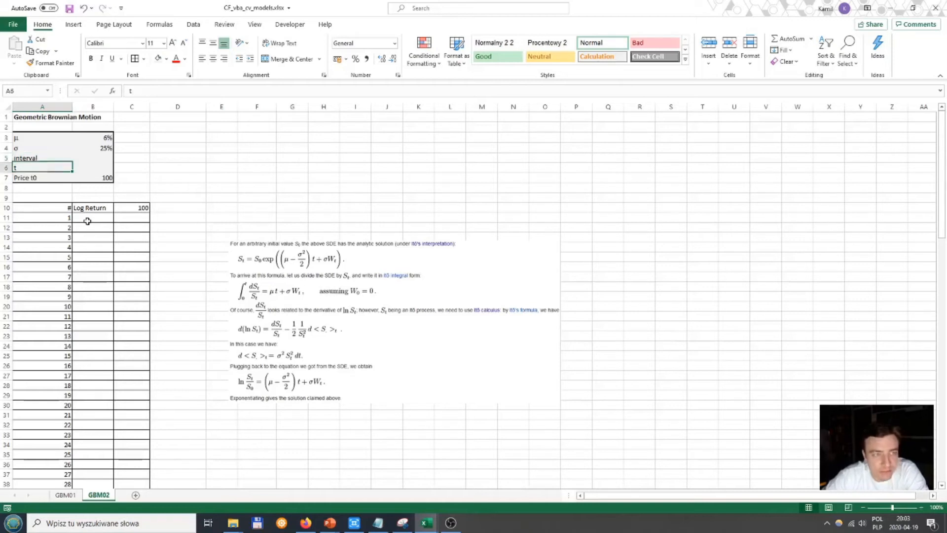
key(Down)
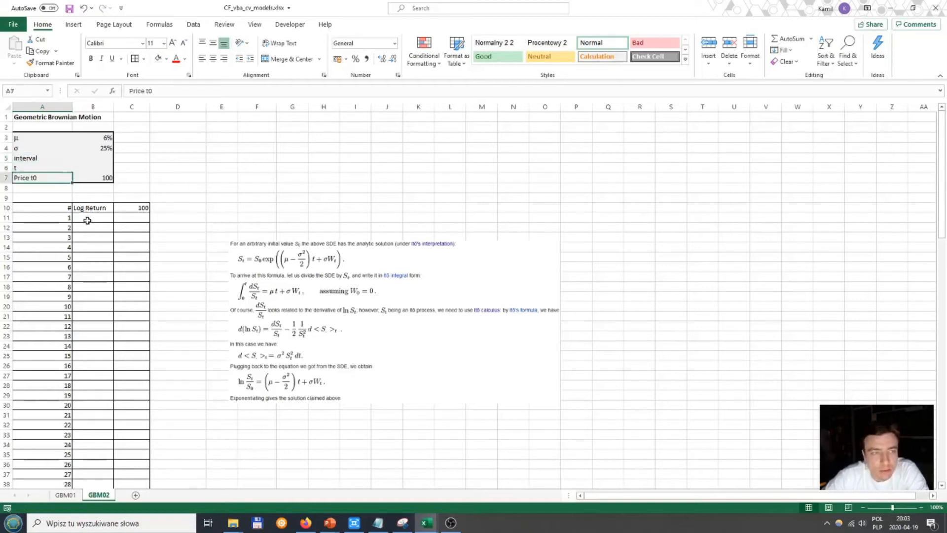
key(Up)
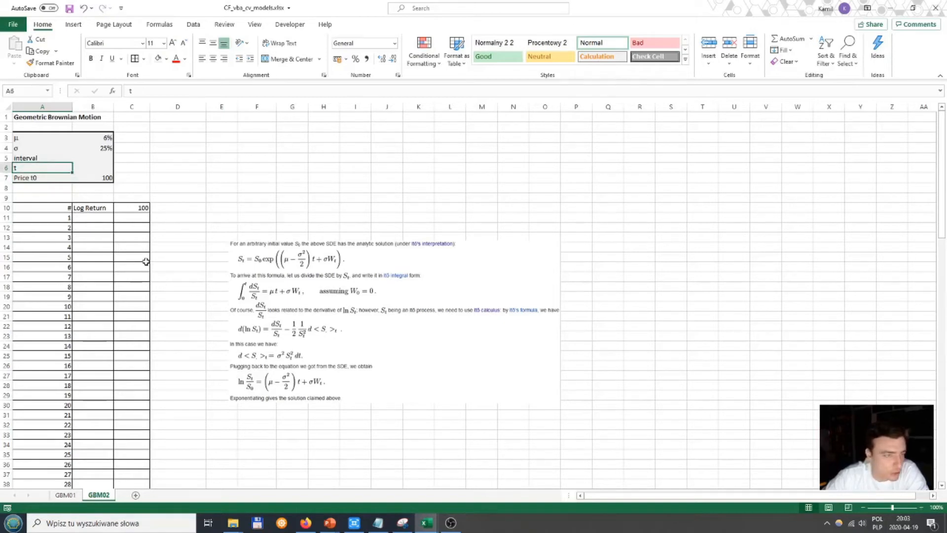
Step: Start an interval lookup table beside the parameter block with daily in E3 and 252 in F3
key(Right)
key(Up)
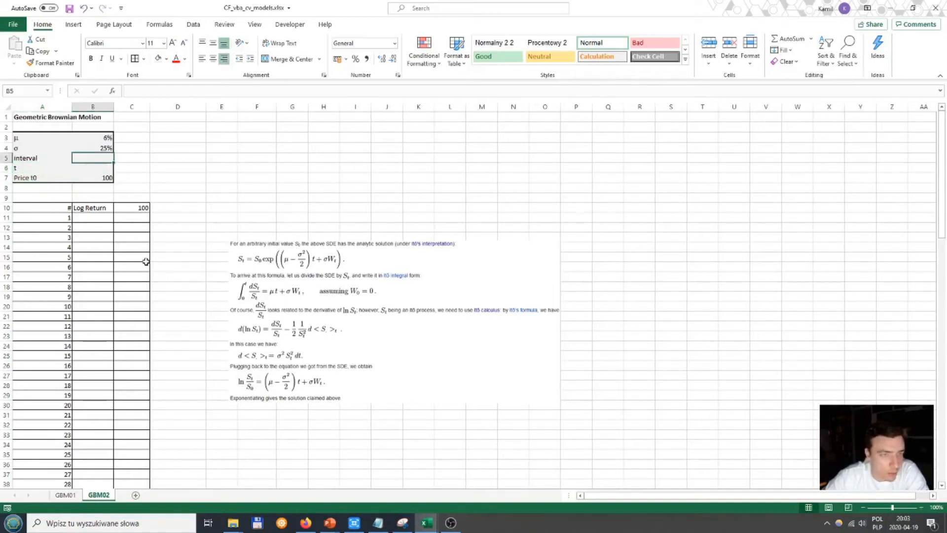
click(222, 137)
text(da)
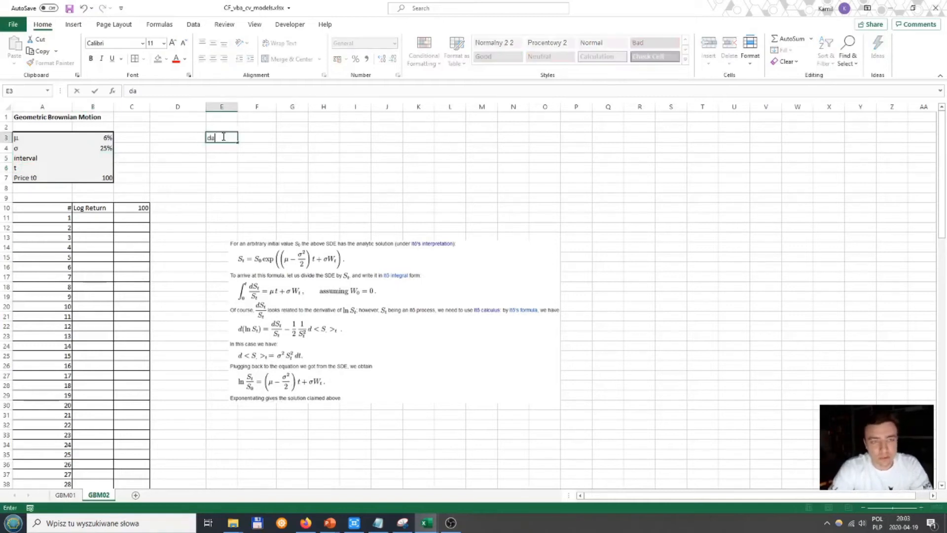
key(Escape)
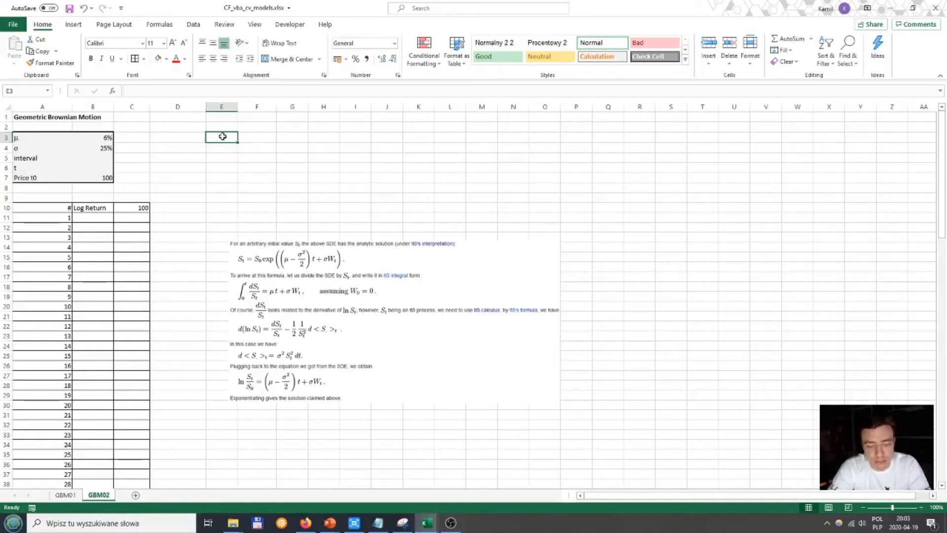
text(daily)
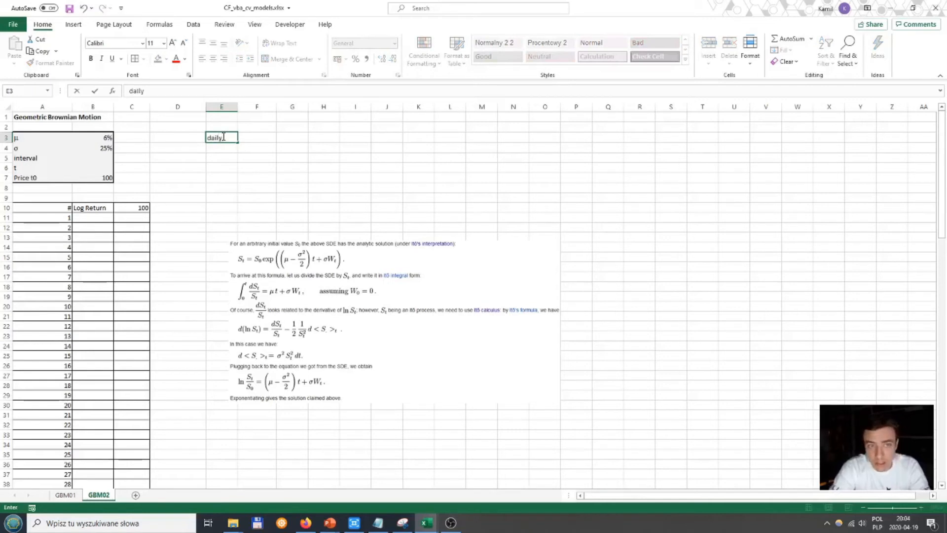
key(Return)
key(Up)
key(Right)
text(252)
key(Return)
Step: Add monthly with 12 in row 4 and quarterly with 4 in row 5 of the interval lookup table
key(Left)
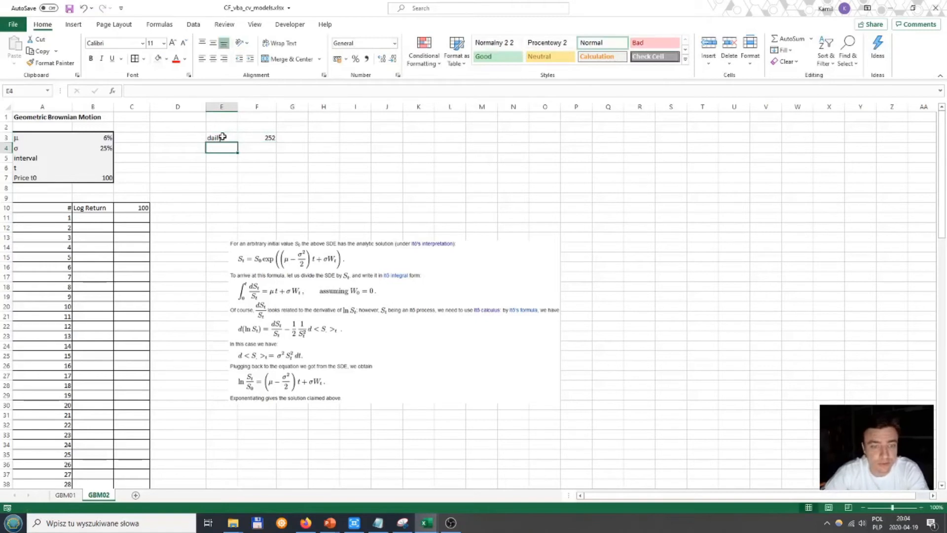
text(ont)
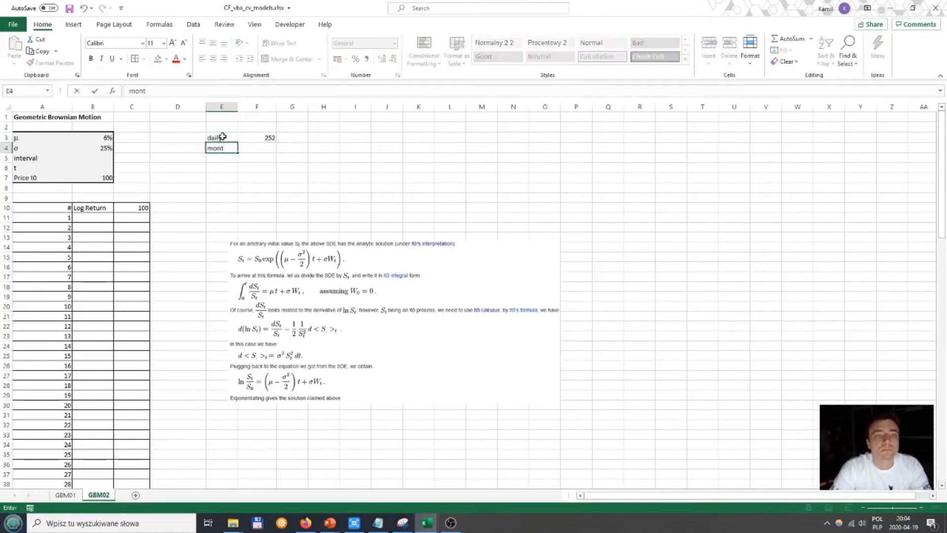
text(hly)
key(Tab)
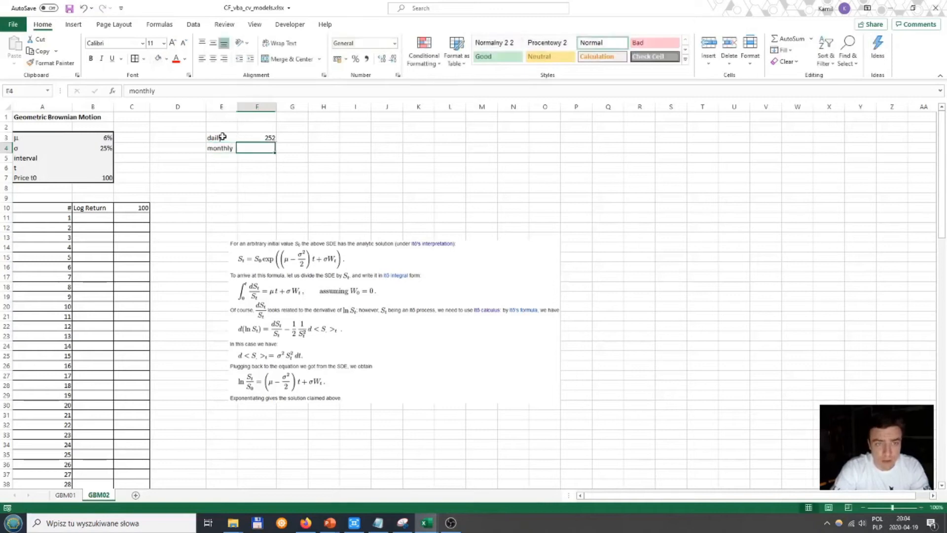
text(12)
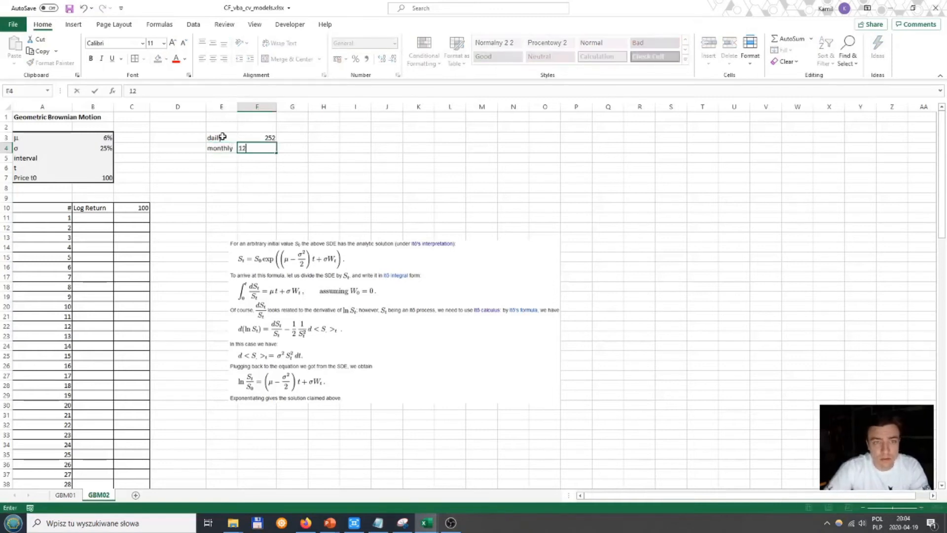
key(Return)
text(qua)
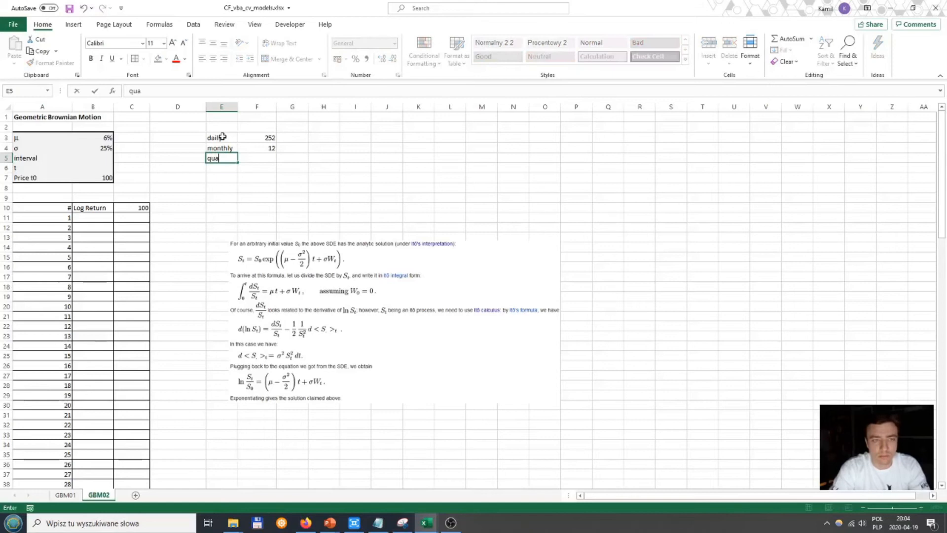
text(rterly)
key(Tab)
text(4)
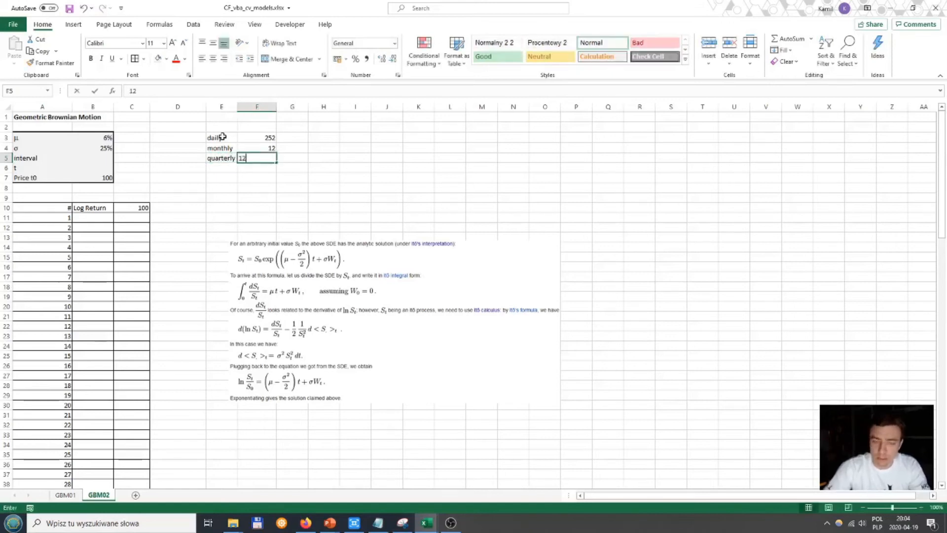
key(Return)
Step: Add semiannual with 2 in row 6 and annual with 1 in row 7 of the interval lookup table
text(semiann)
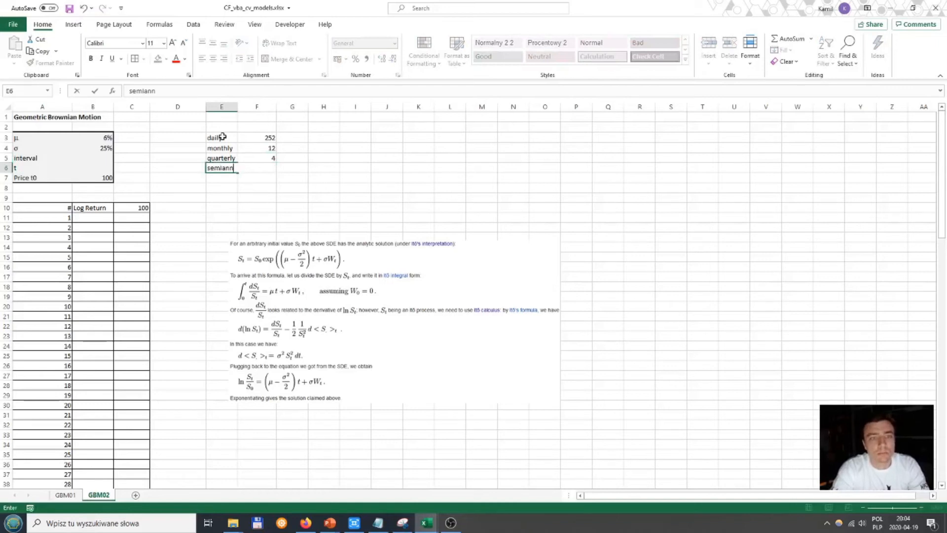
text(ual)
key(Tab)
text(2)
key(Return)
text(annual)
key(Return)
key(Up)
key(Right)
text(1)
key(Left)
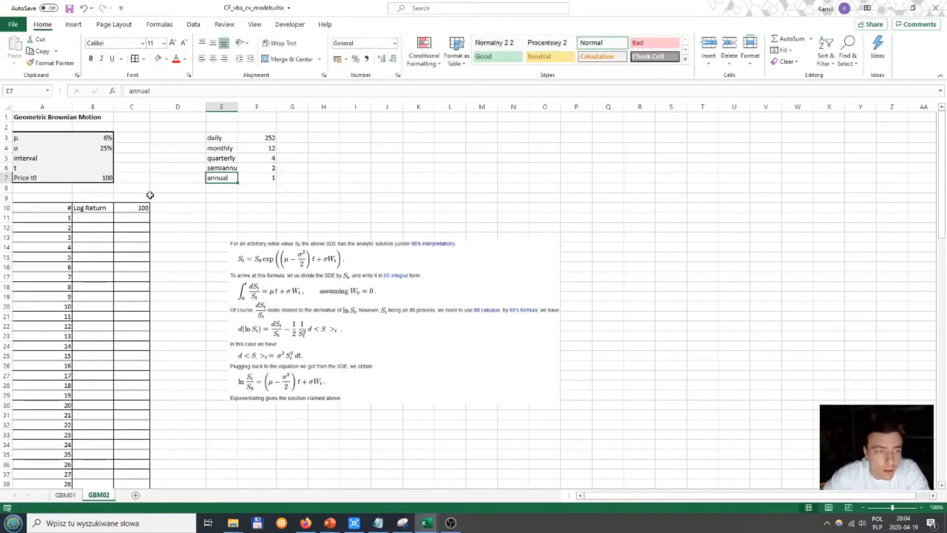
Step: Widen column E slightly to give the interval labels more room
click(103, 159)
drag(238, 106, 241, 106)
click(245, 197)
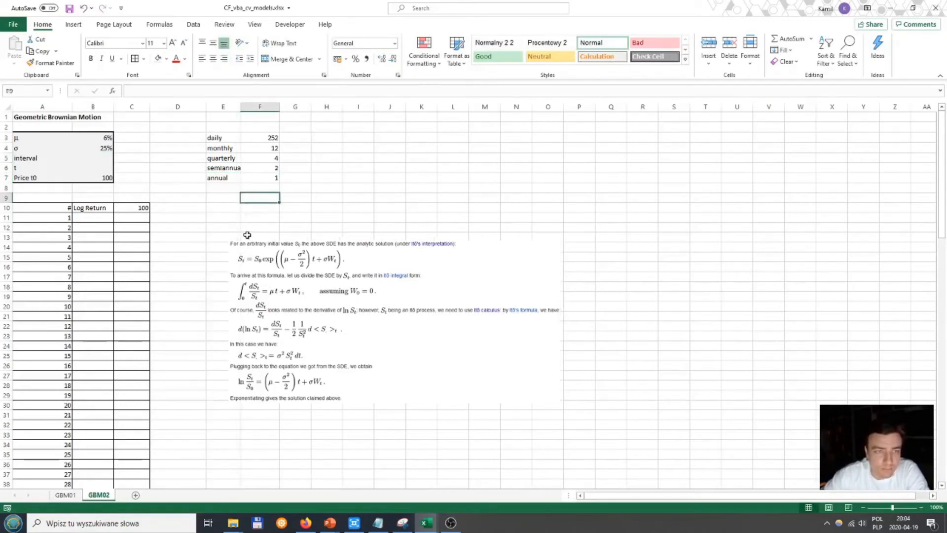
Step: Define the name interval for the label range E3:E7
click(223, 137)
drag(223, 137, 222, 178)
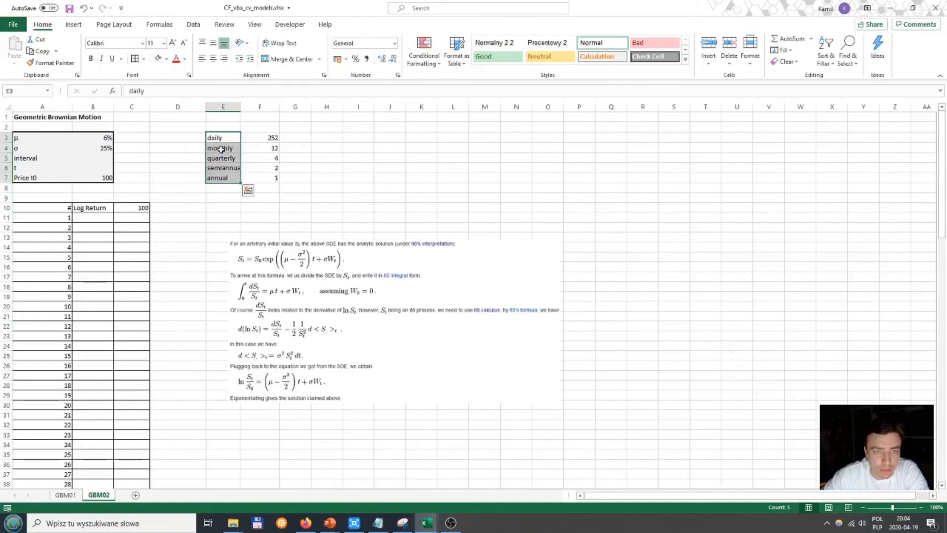
drag(223, 138, 221, 177)
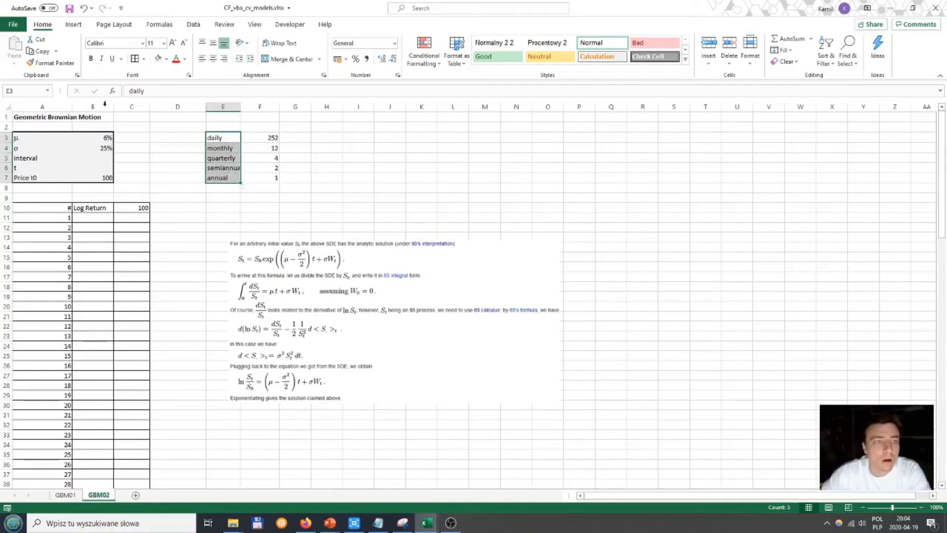
click(25, 88)
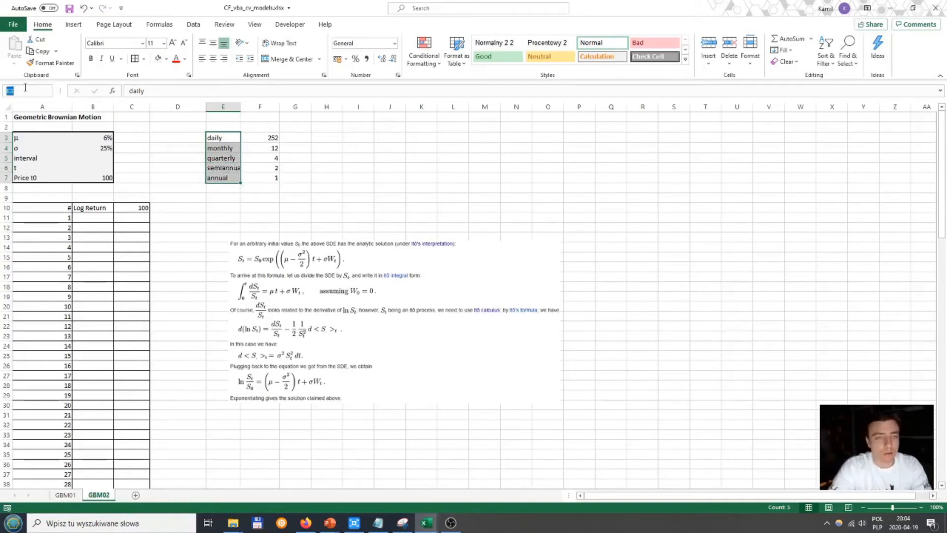
key(Return)
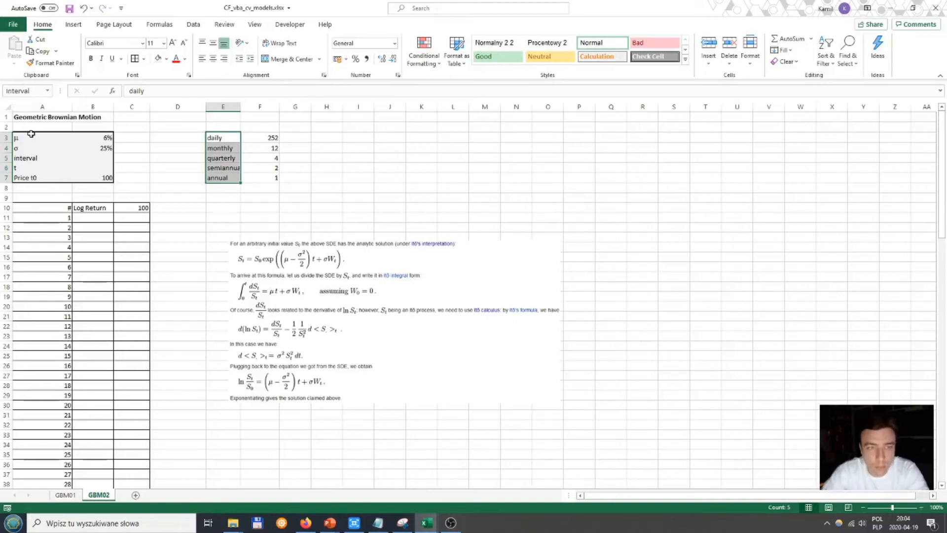
Step: Check in the Name Manager which range the name interval refers to
click(161, 26)
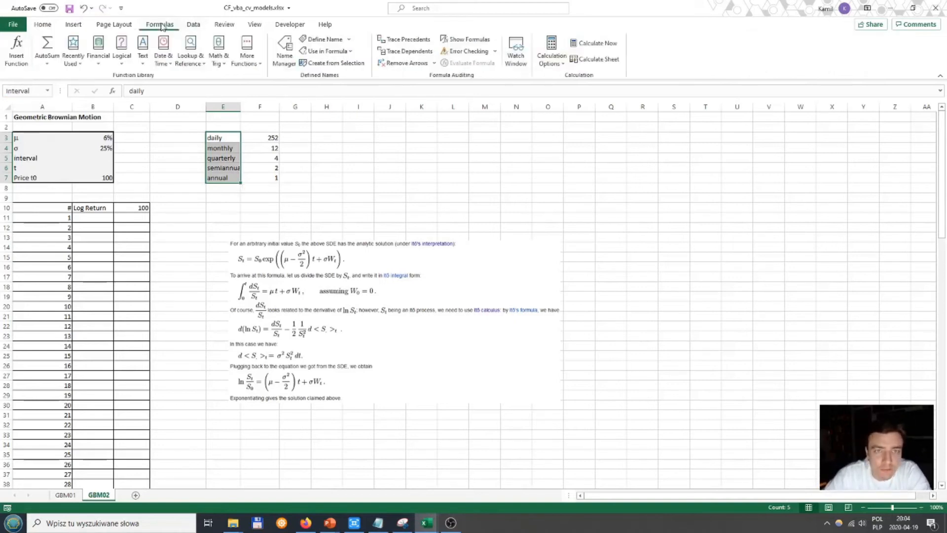
click(284, 54)
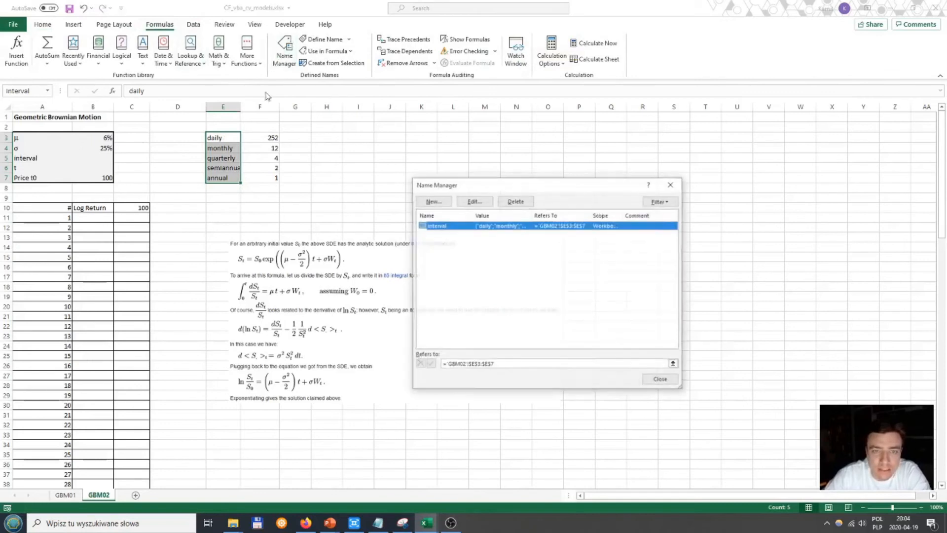
click(507, 364)
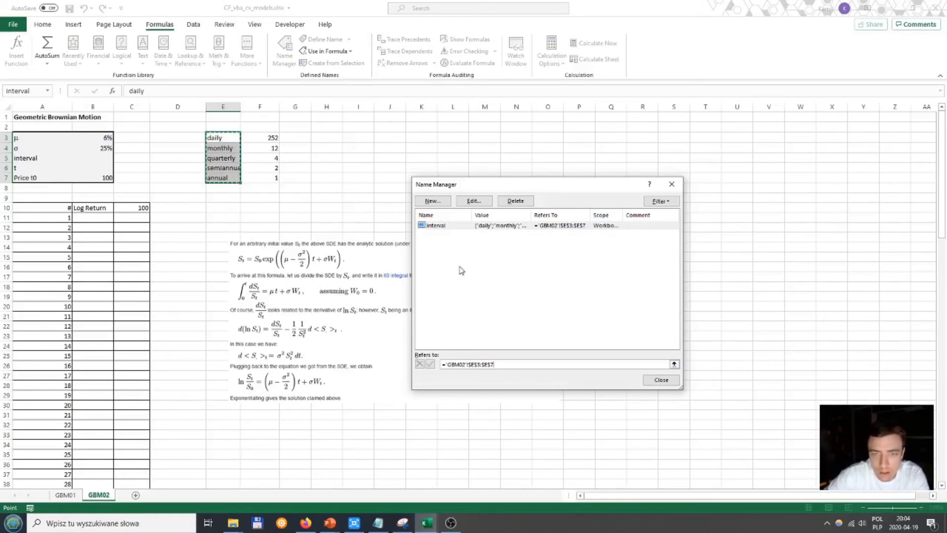
click(617, 227)
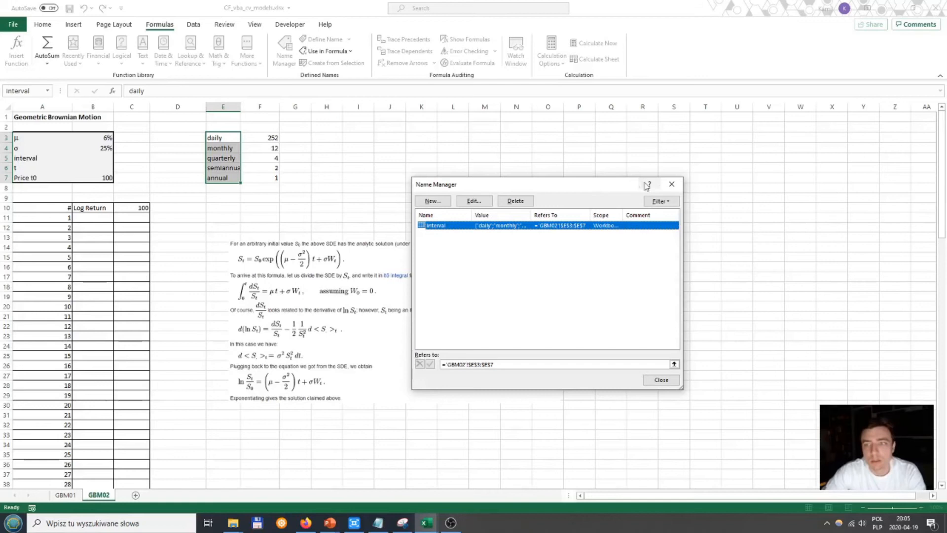
click(670, 184)
Step: Add list data validation with the source =interval to the interval cell B5
click(103, 160)
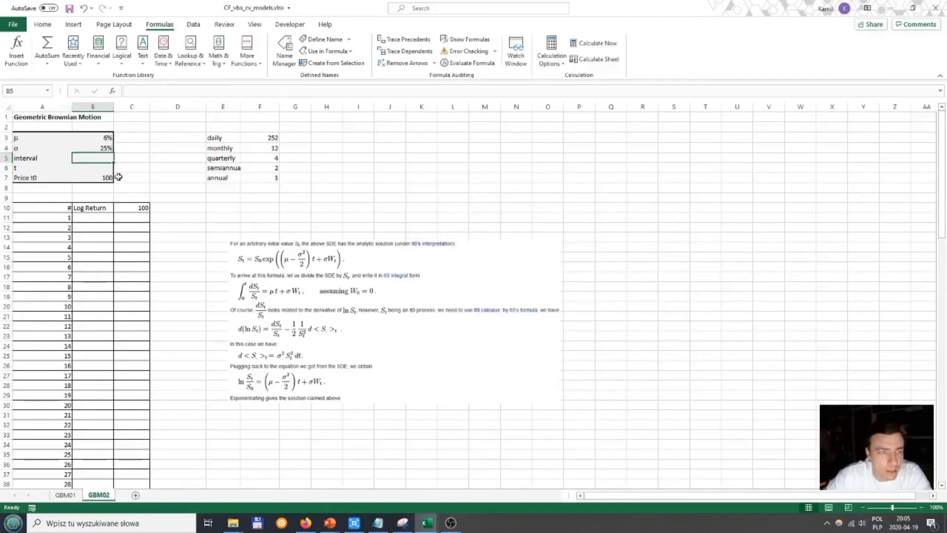
click(111, 24)
click(75, 25)
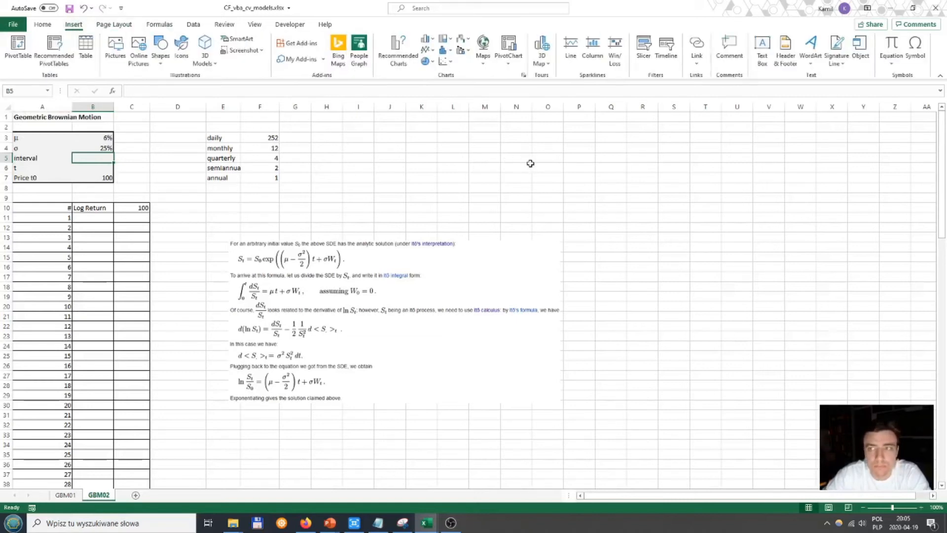
click(159, 24)
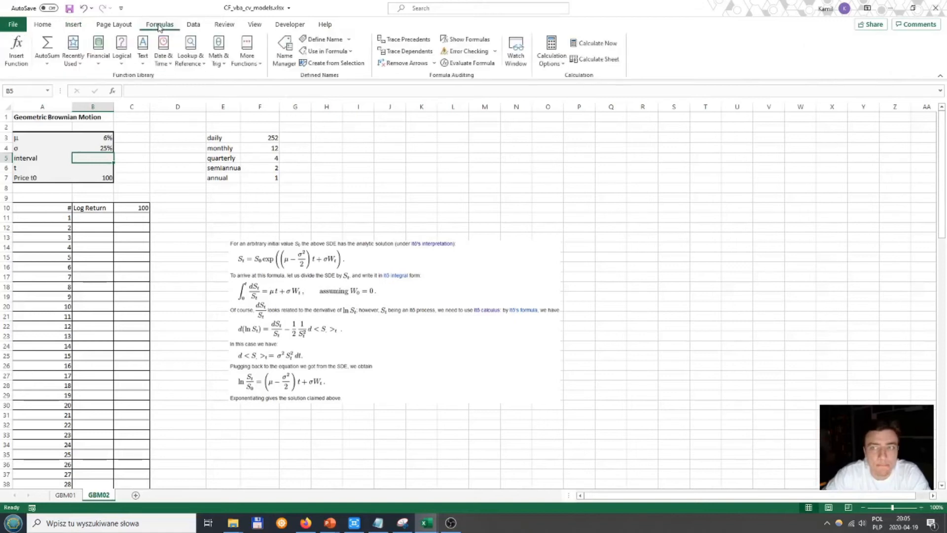
click(194, 24)
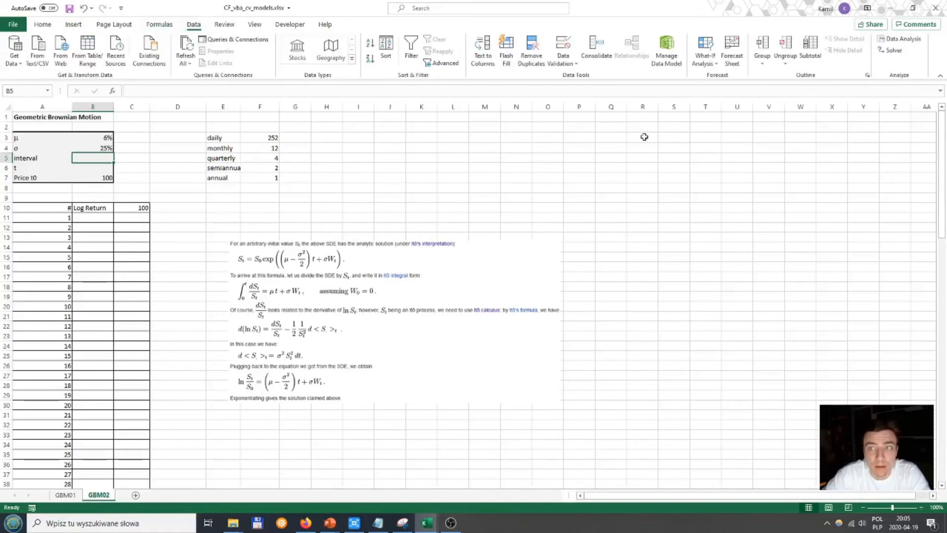
click(575, 65)
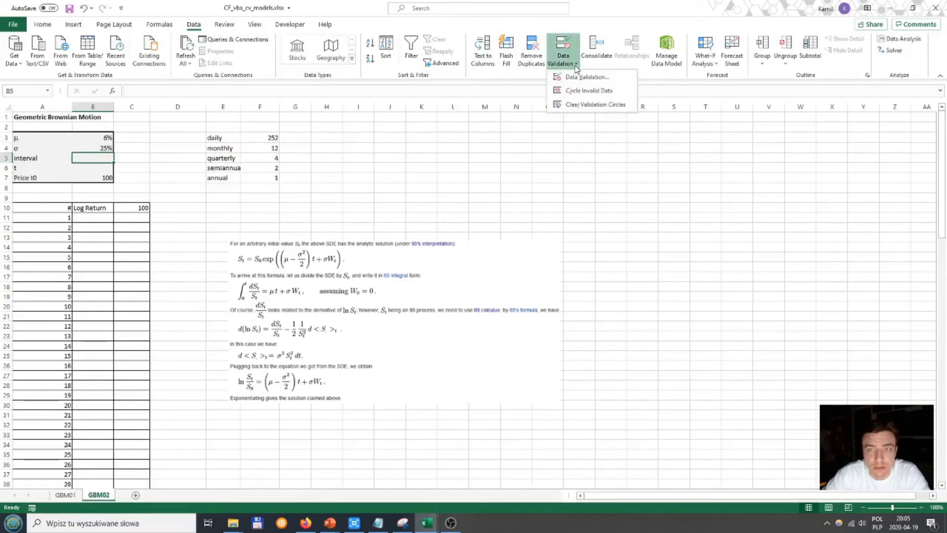
click(575, 78)
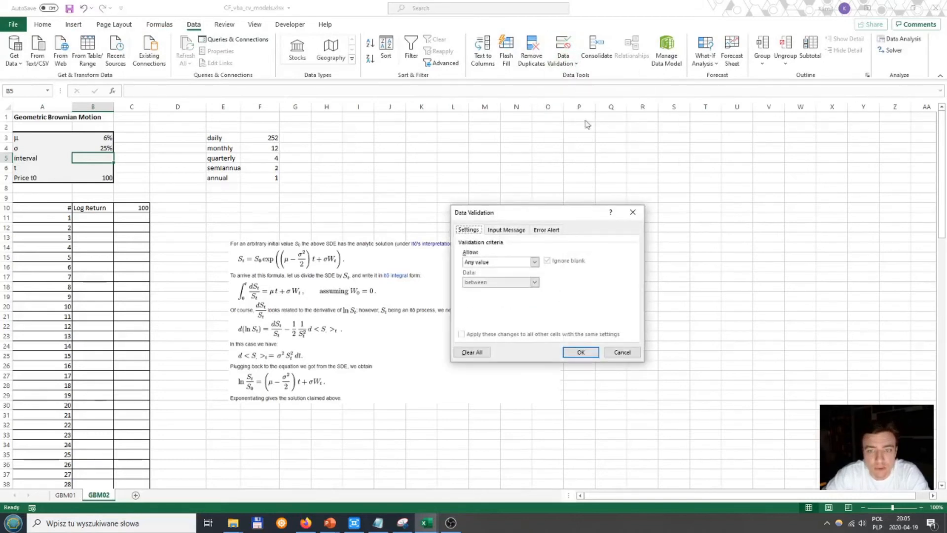
drag(503, 215, 380, 140)
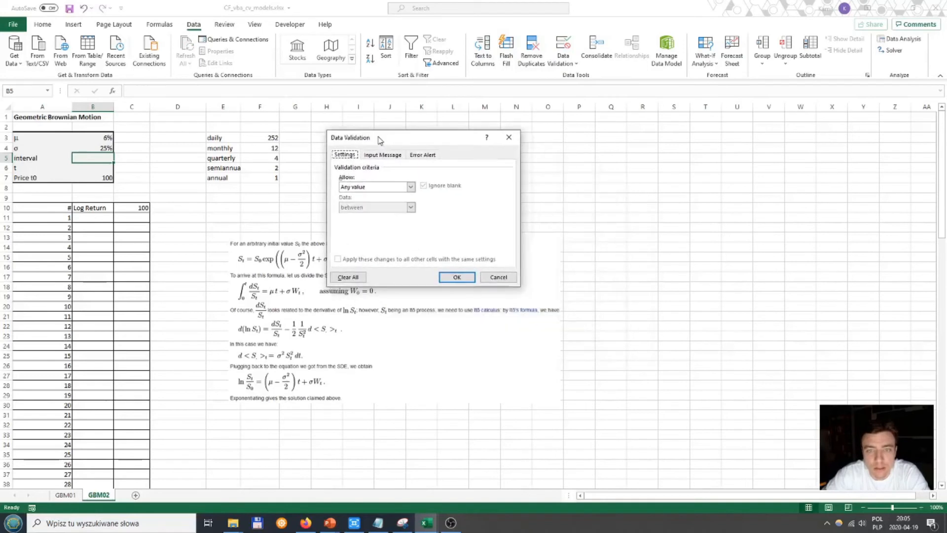
click(411, 186)
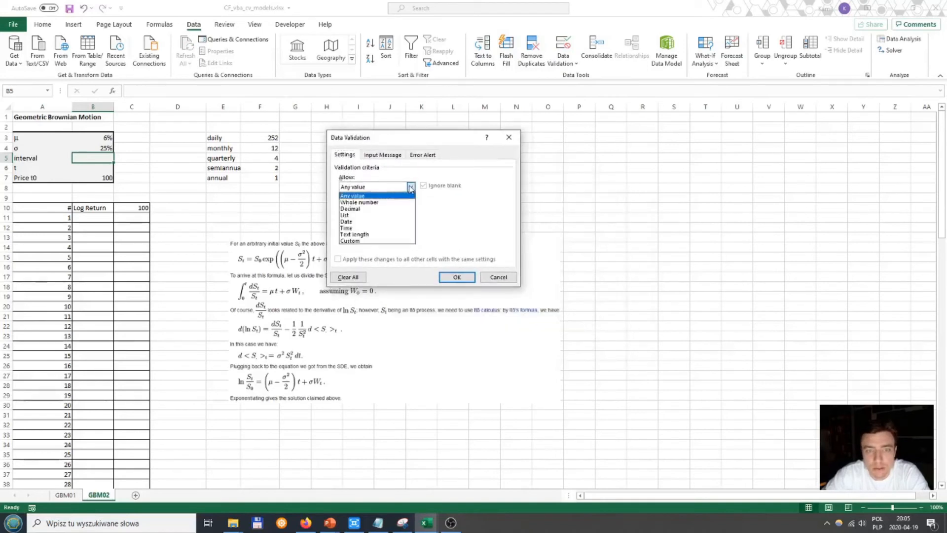
click(362, 216)
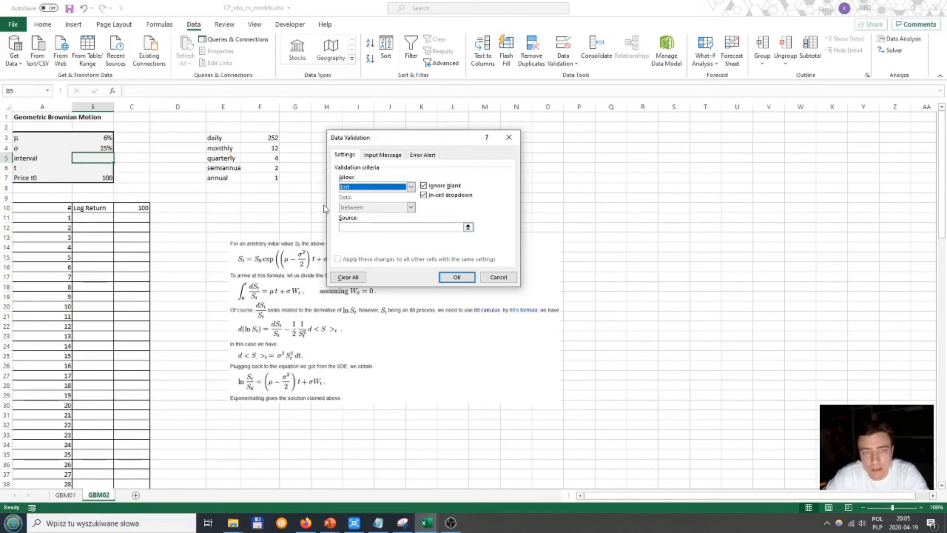
click(363, 227)
text(=interval)
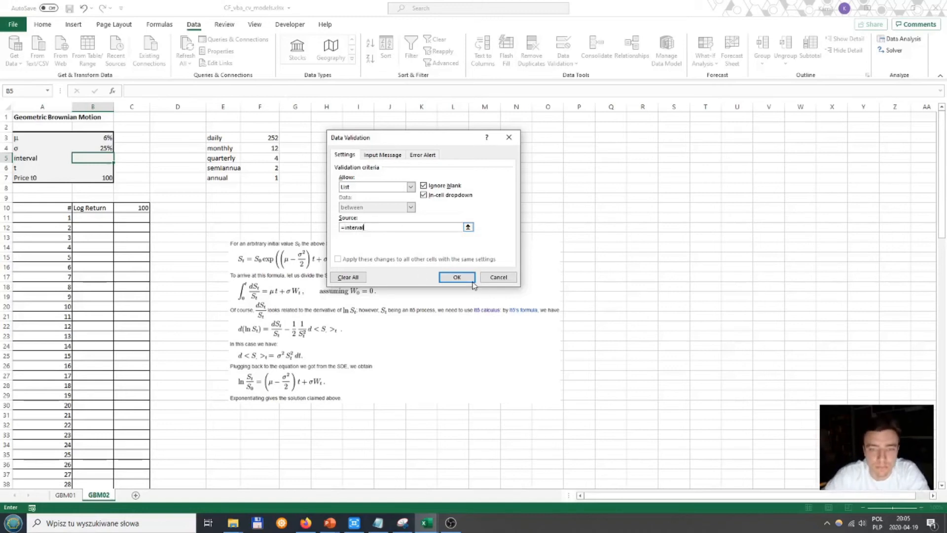
click(457, 277)
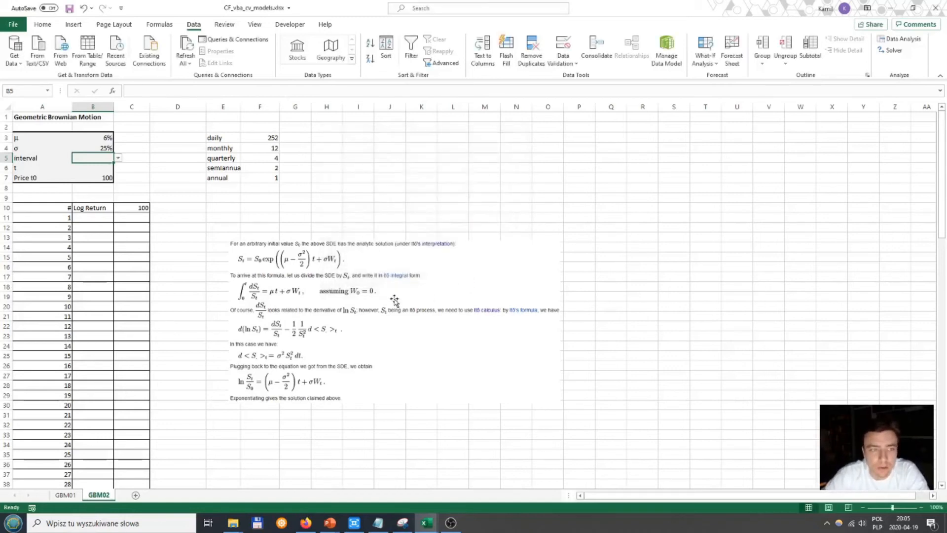
Step: Test the dropdown in B5 with monthly and semiannual, and set the interval to daily
click(119, 158)
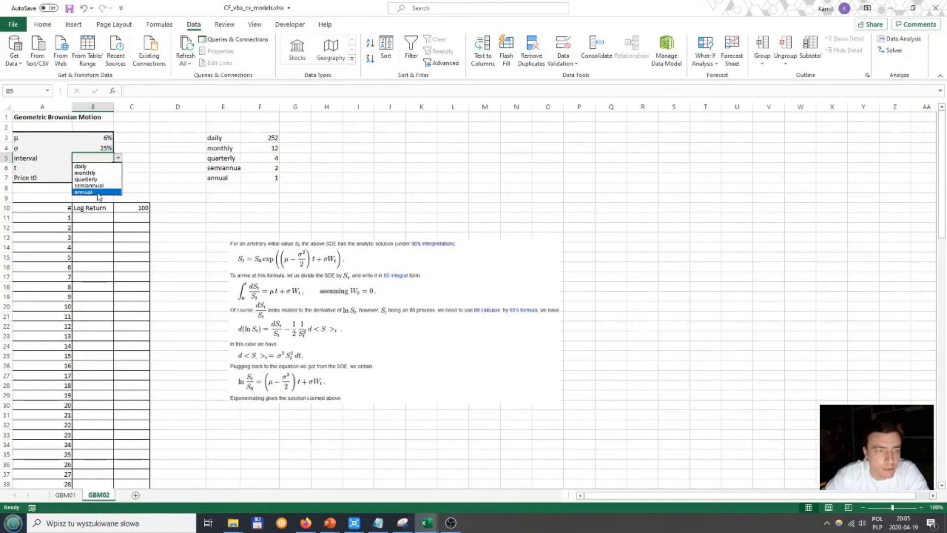
click(97, 173)
click(118, 157)
click(90, 185)
click(119, 159)
click(97, 173)
click(119, 159)
click(102, 167)
Step: Set the interval in B5 to daily and start the t formula in B6 as =1/VLOOKUP with lookup value $B$5
click(100, 169)
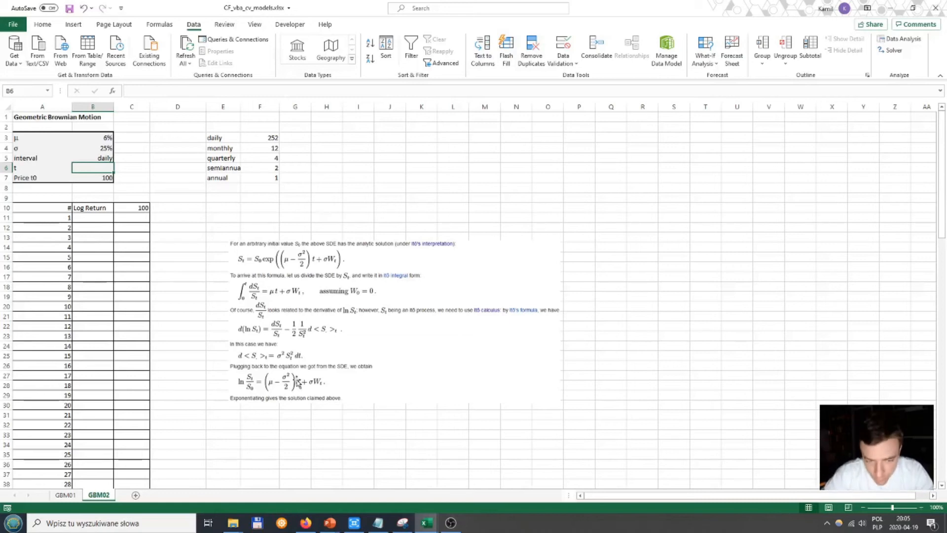
text(=1/v)
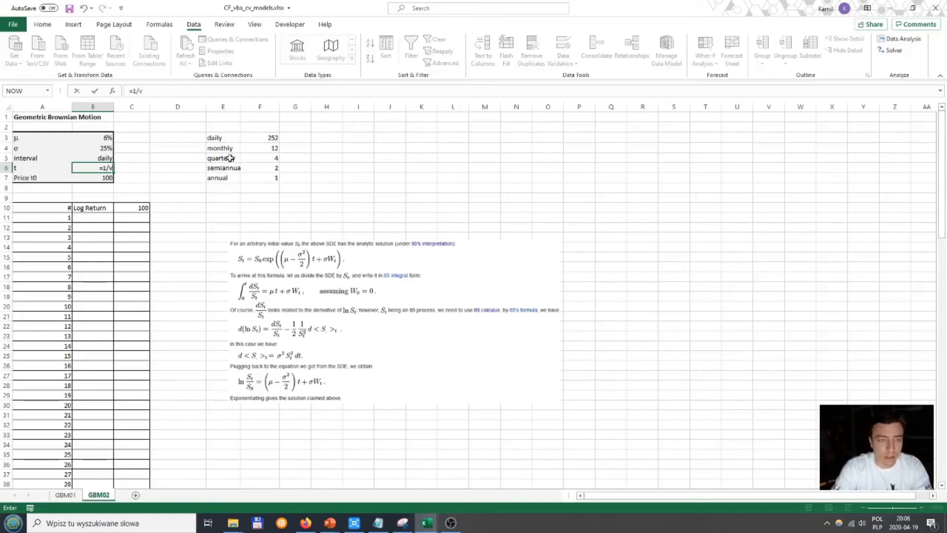
text(l)
key(Tab)
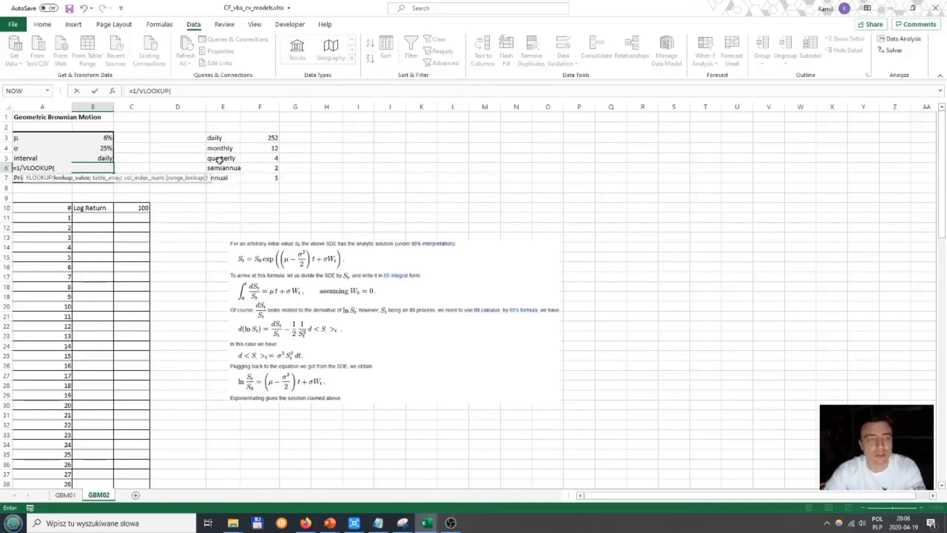
click(115, 94)
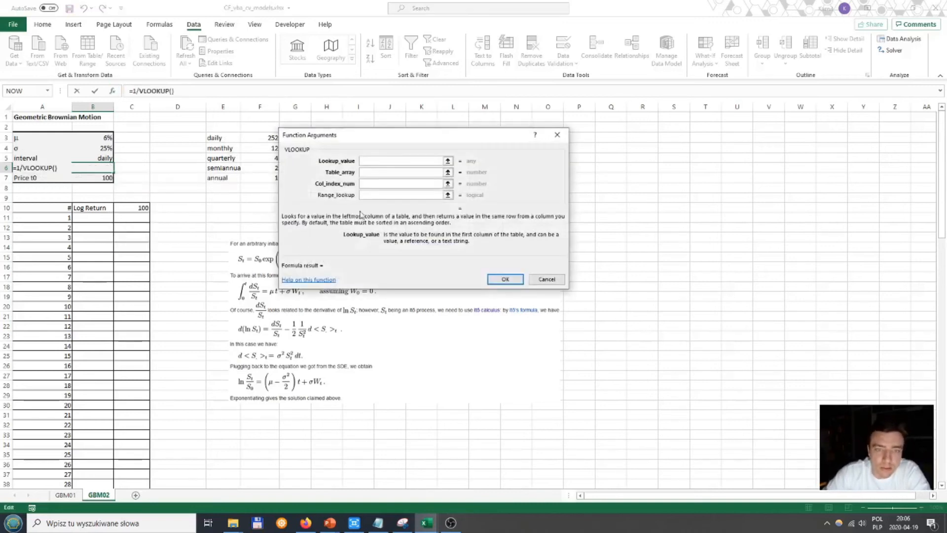
drag(425, 143, 349, 229)
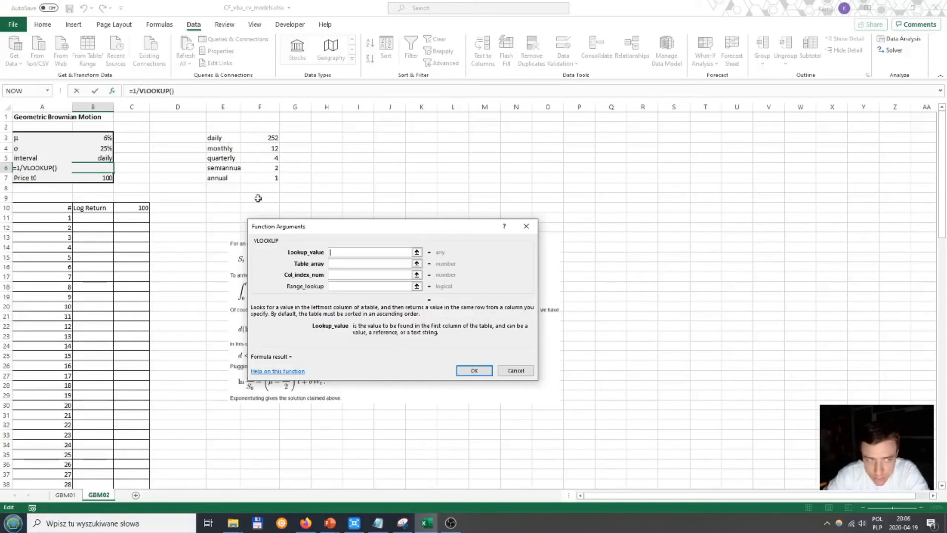
click(100, 157)
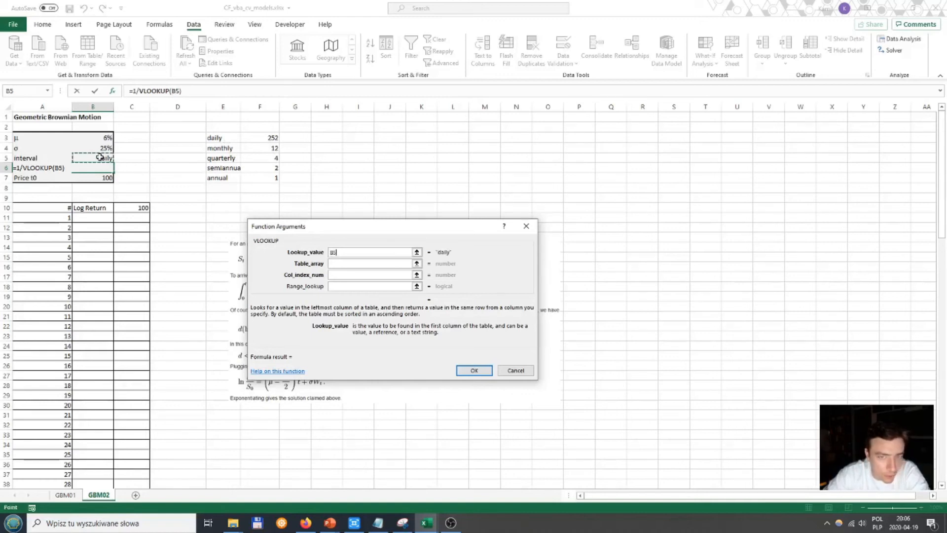
key(F4)
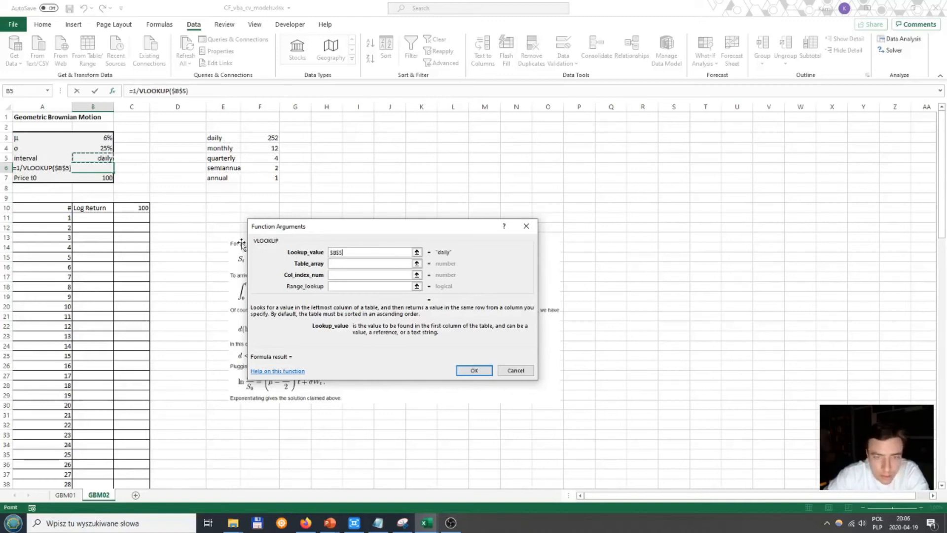
Step: Complete the VLOOKUP in B6 with table array $E$3:$F$7, column index 2 and range lookup 0
click(341, 264)
drag(217, 137, 258, 178)
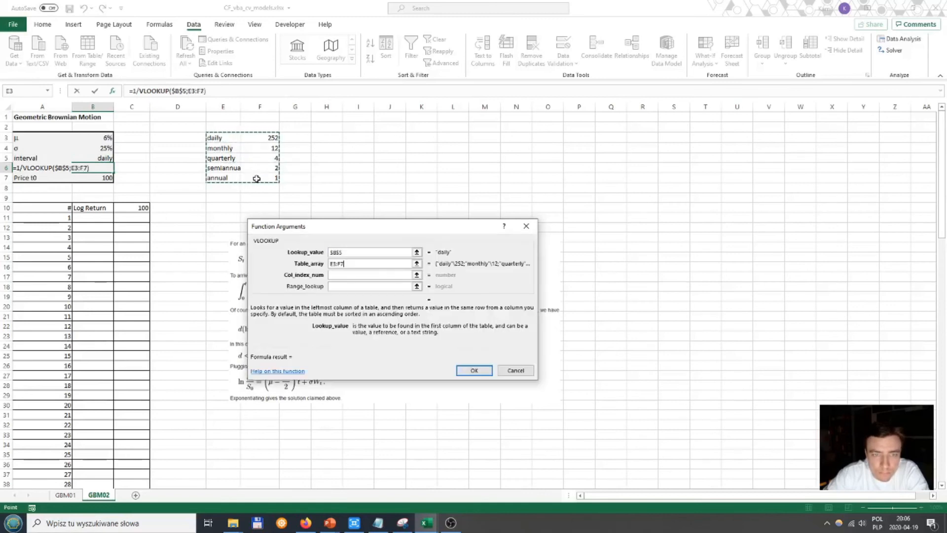
key(F4)
click(348, 275)
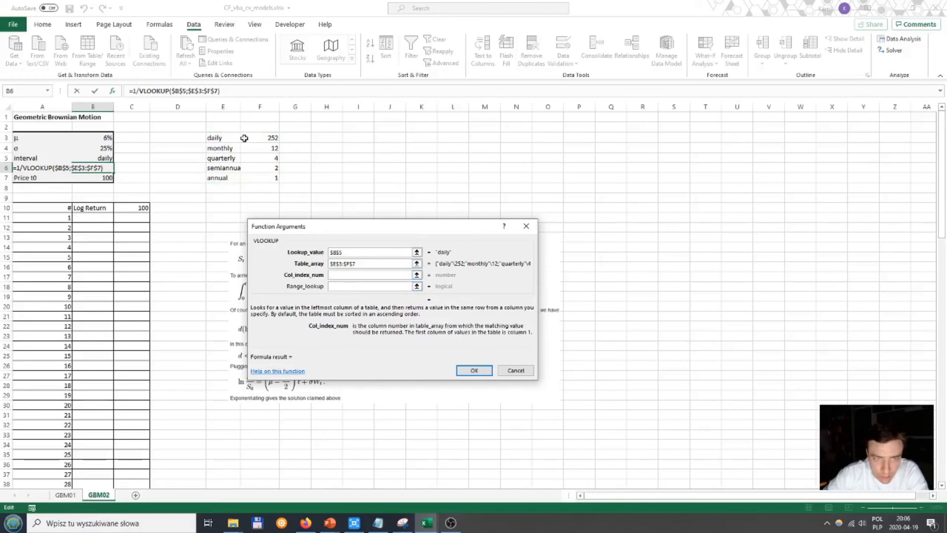
text(2)
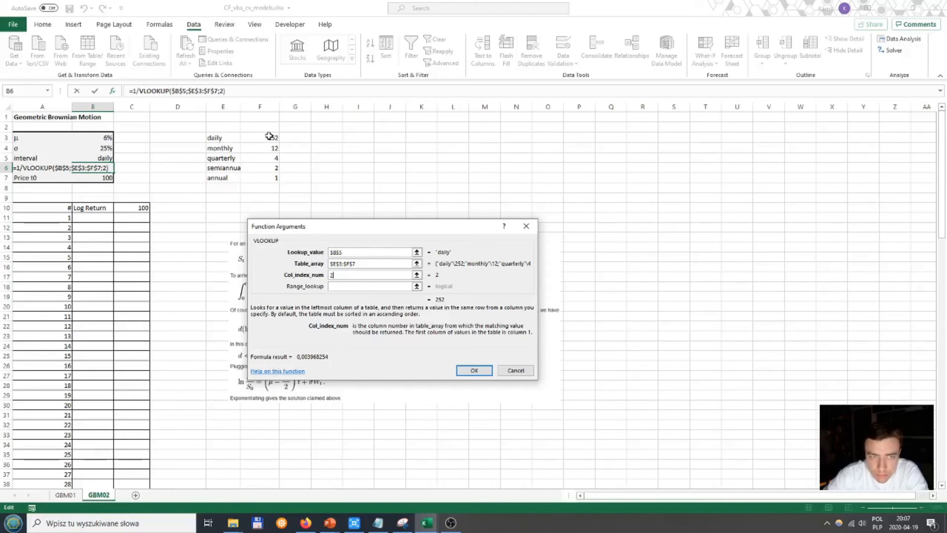
click(350, 287)
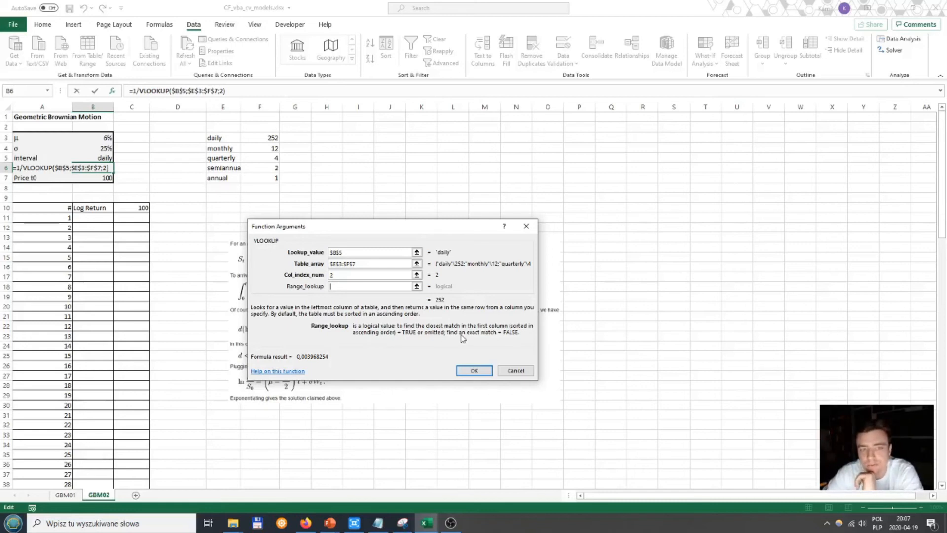
text(0)
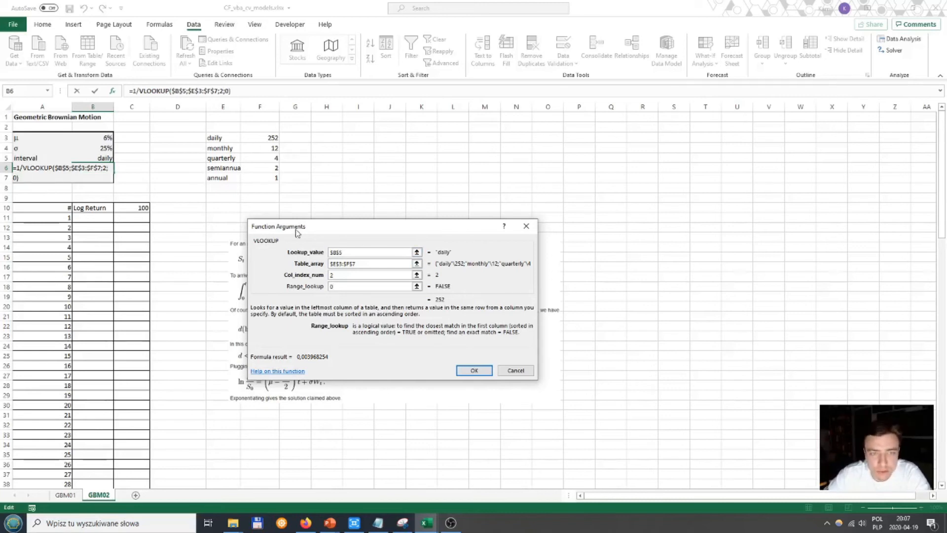
click(472, 371)
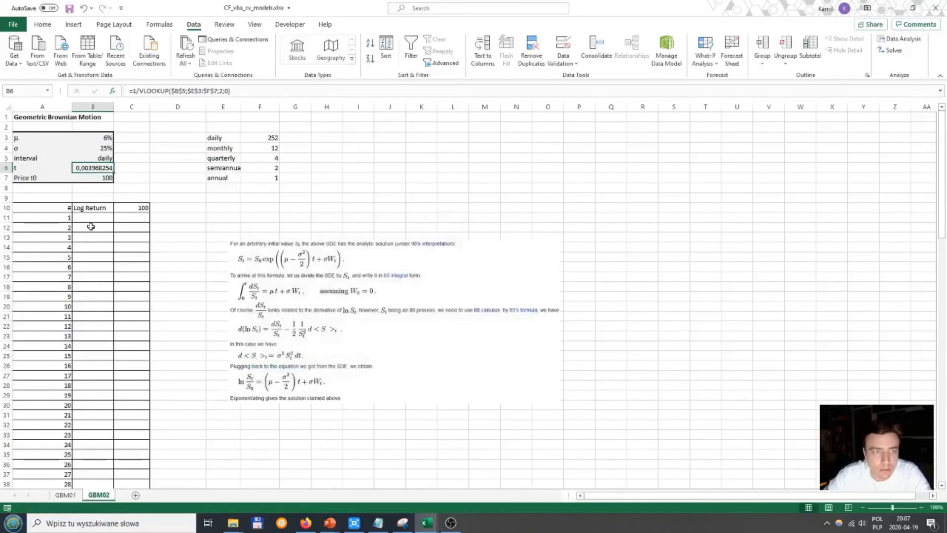
Step: Review the t formula in B6 and test it by switching the B5 interval to quarterly and back to daily
click(233, 93)
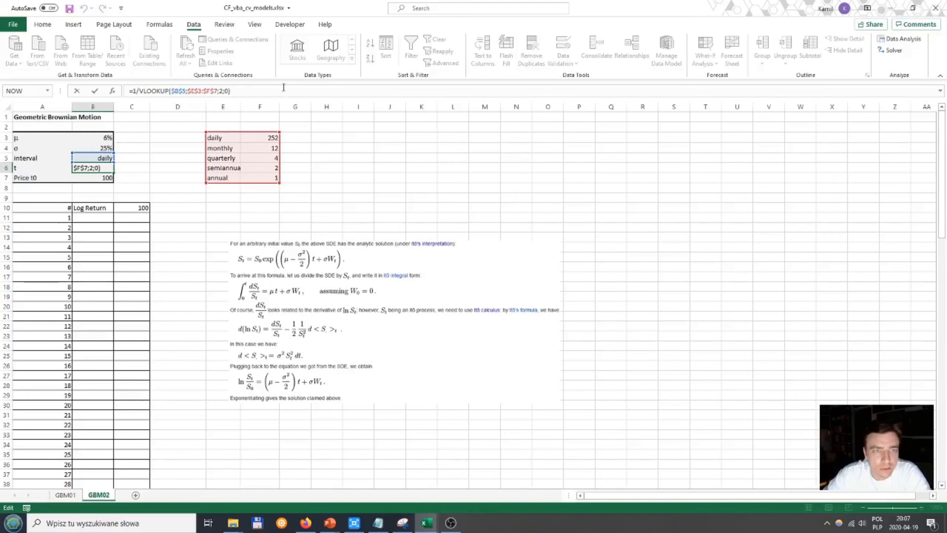
key(Return)
click(96, 157)
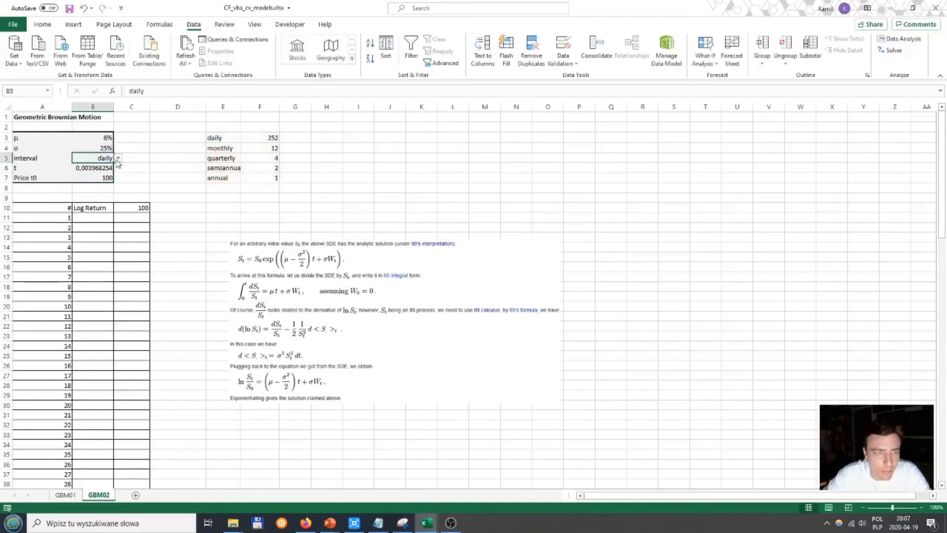
click(119, 158)
click(101, 179)
click(118, 158)
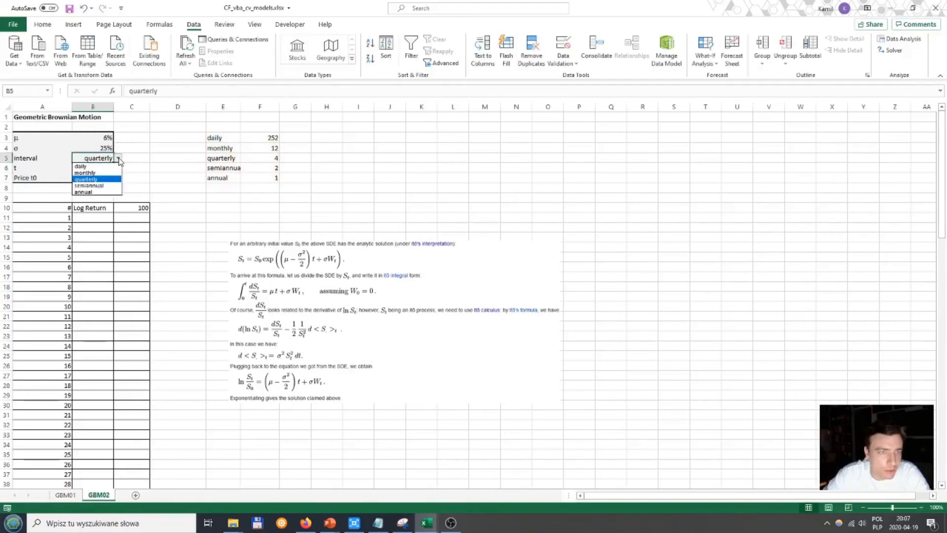
click(93, 179)
click(95, 168)
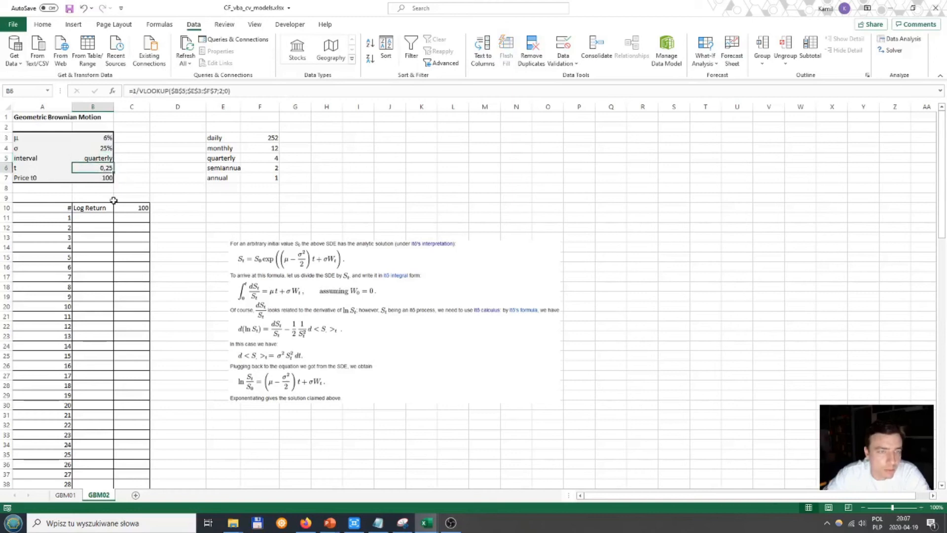
click(107, 158)
click(118, 158)
click(104, 166)
click(106, 171)
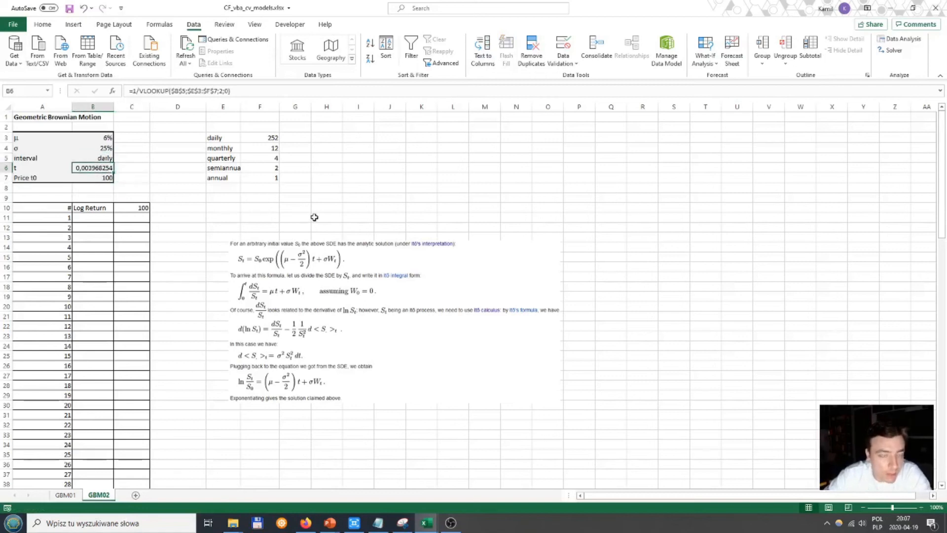
Step: Start the first log return formula in B11 of GBM02 with the drift term =($B$3-0,5*$B$4^2)*$B$6
key(Down)
key(Down)
key(Down)
key(Down)
key(Down)
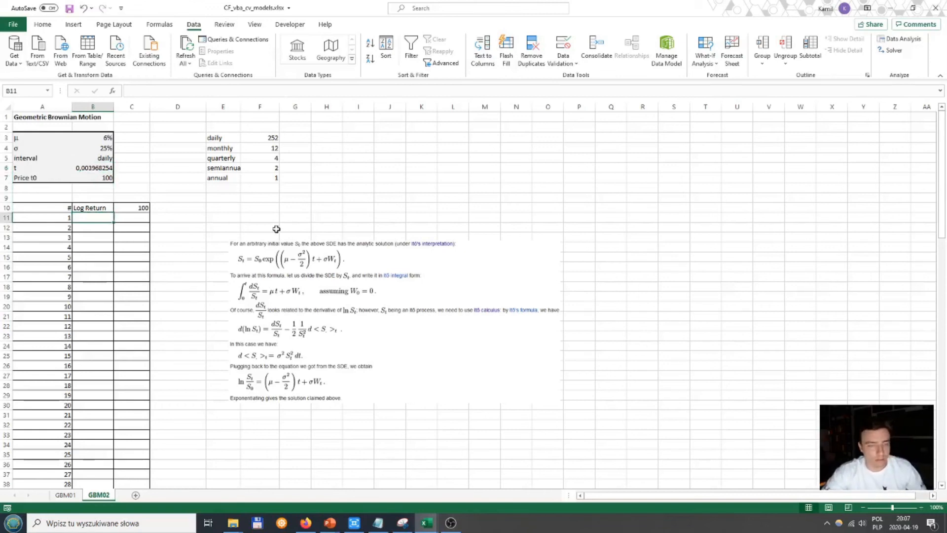
click(66, 495)
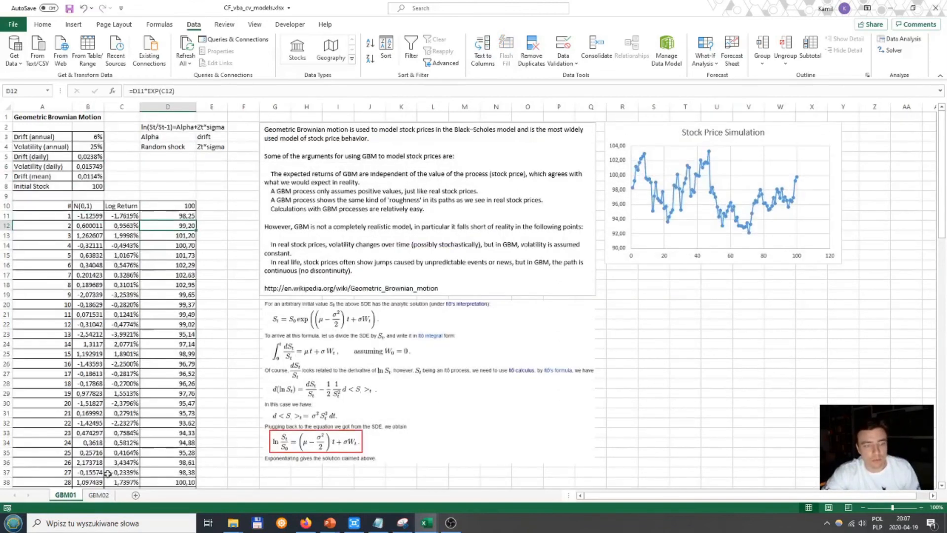
click(99, 494)
text(=()
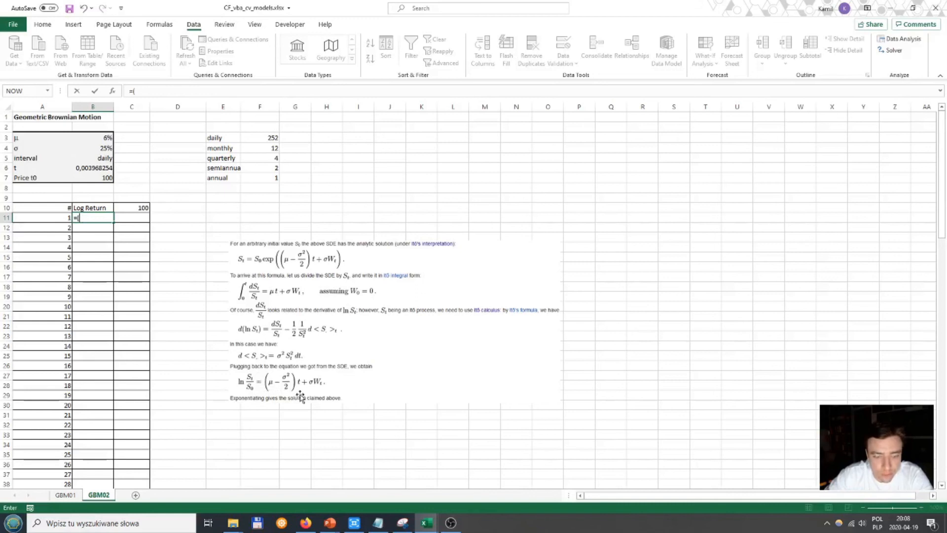
click(107, 141)
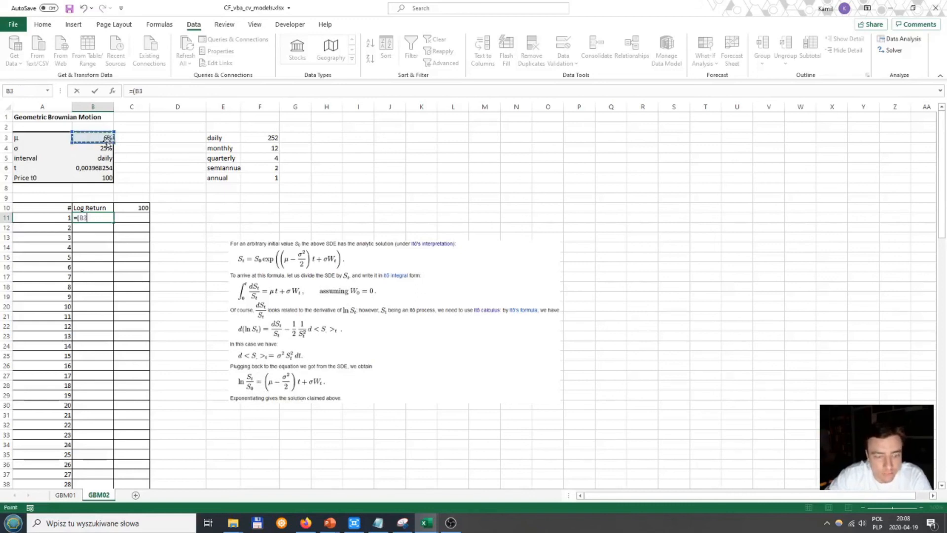
key(F4)
text(-)
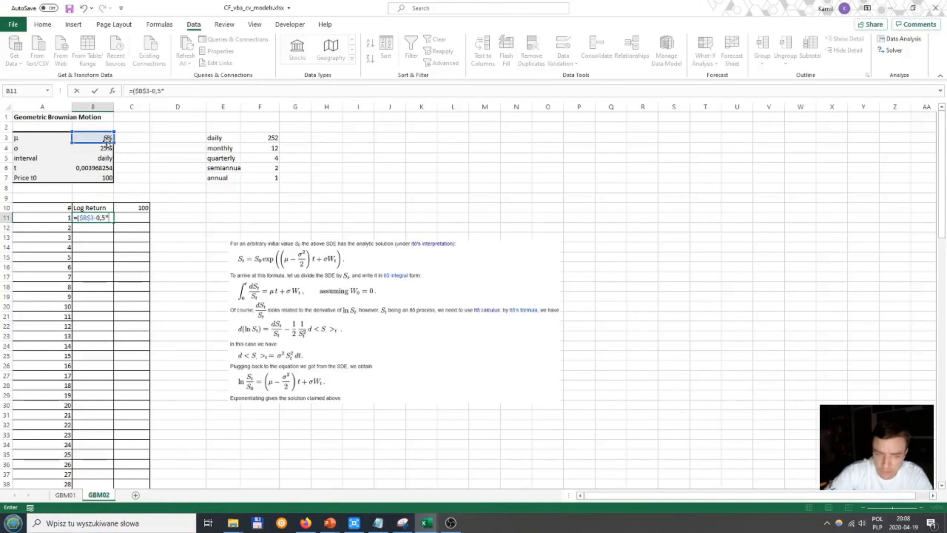
text(0,5*)
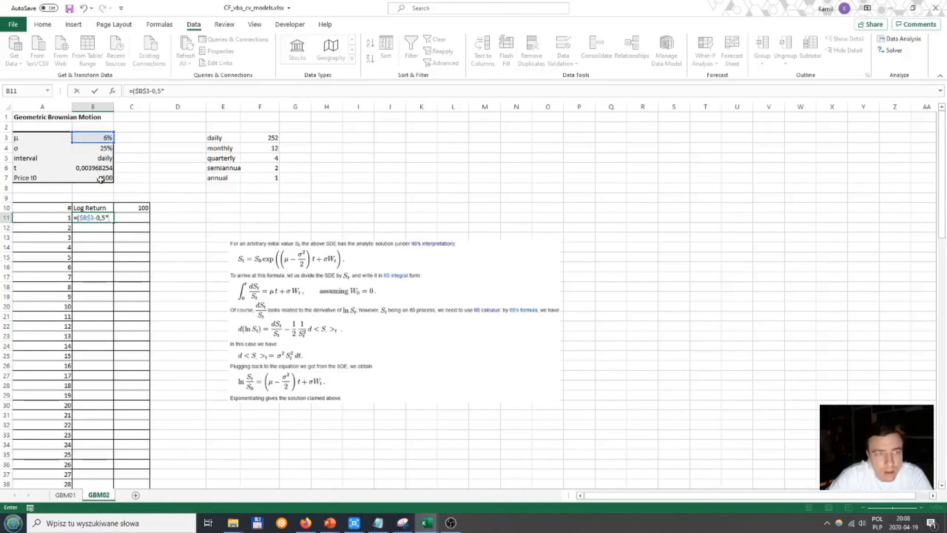
click(104, 149)
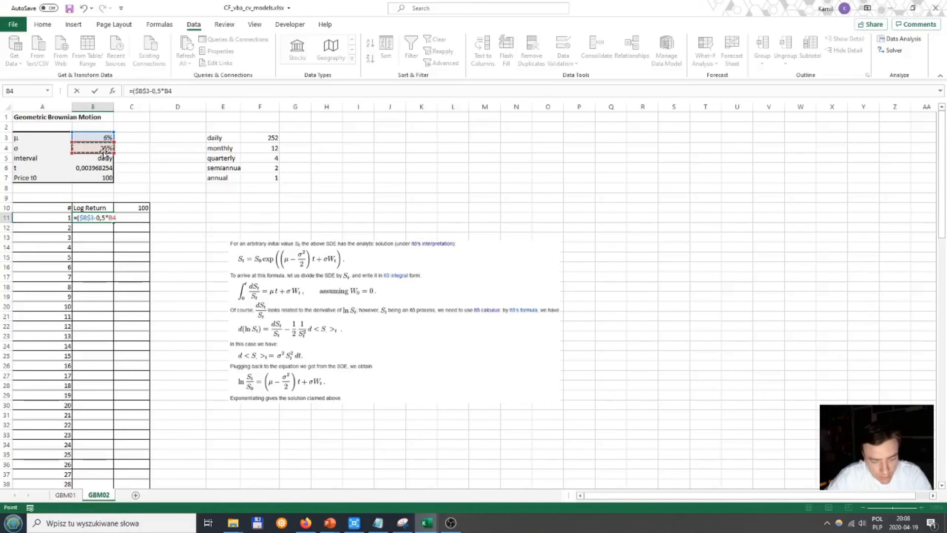
key(F4)
text(^2)*)
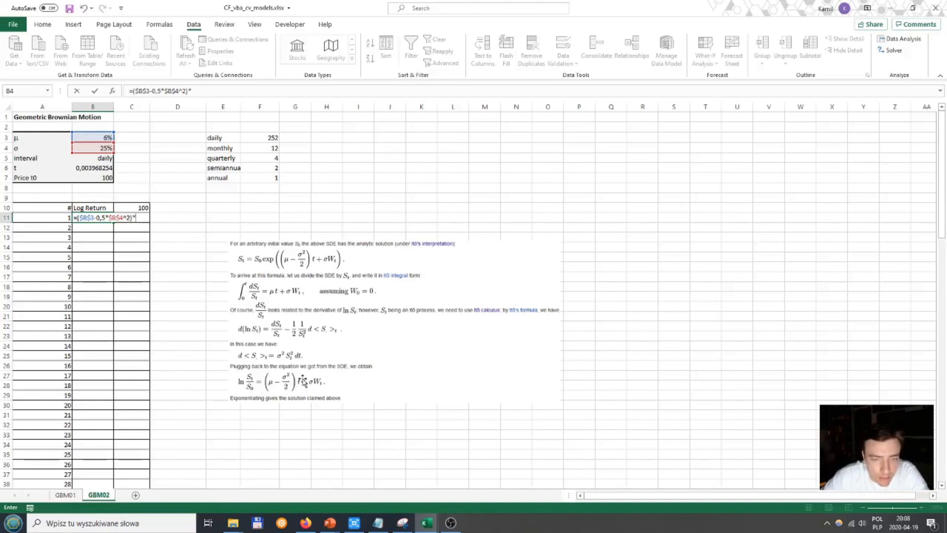
click(91, 169)
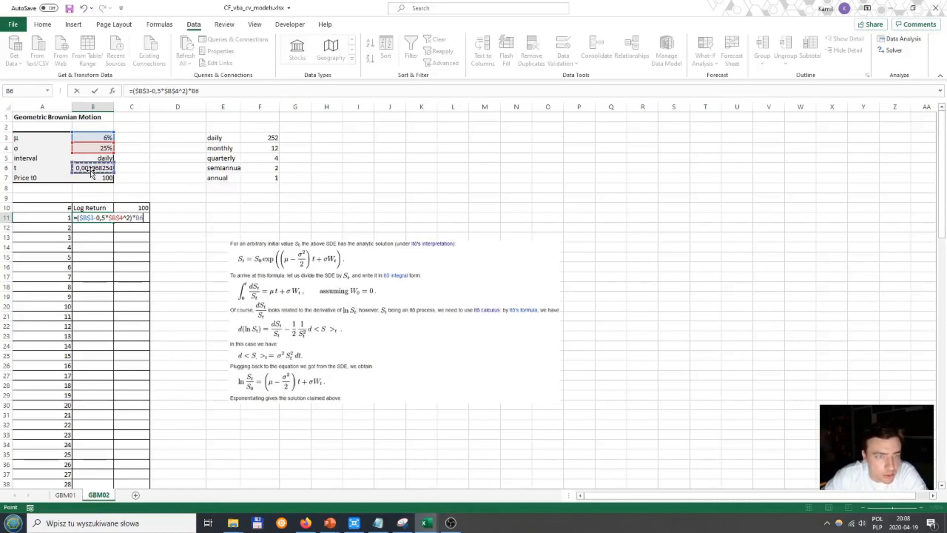
key(F4)
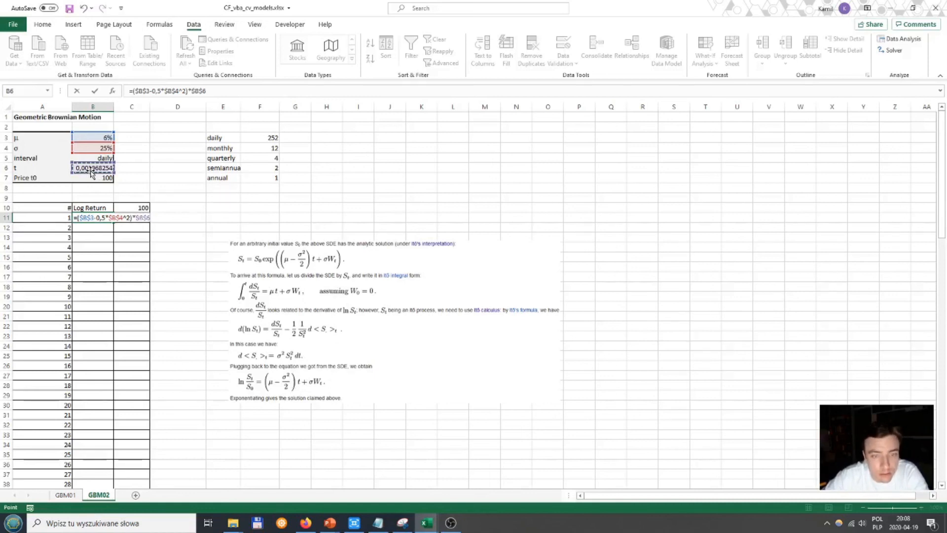
Step: Extend the log return formula in B11 with the volatility term +$B$4*SQRT($B$6)
text(+)
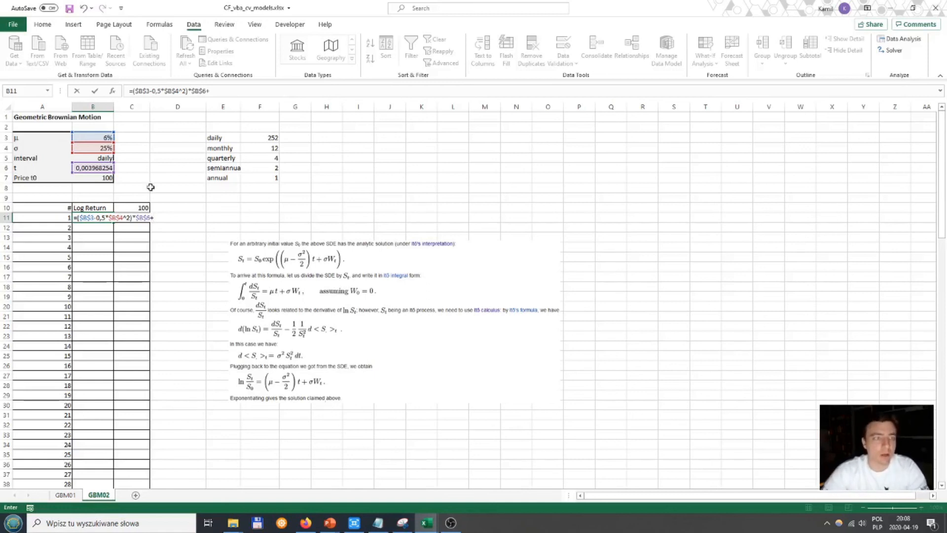
click(99, 147)
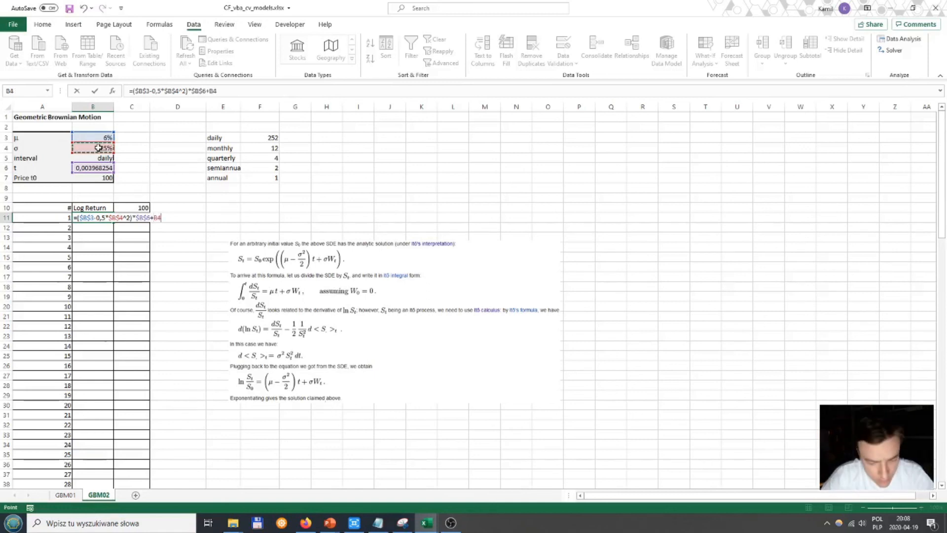
key(F4)
text(*sqr)
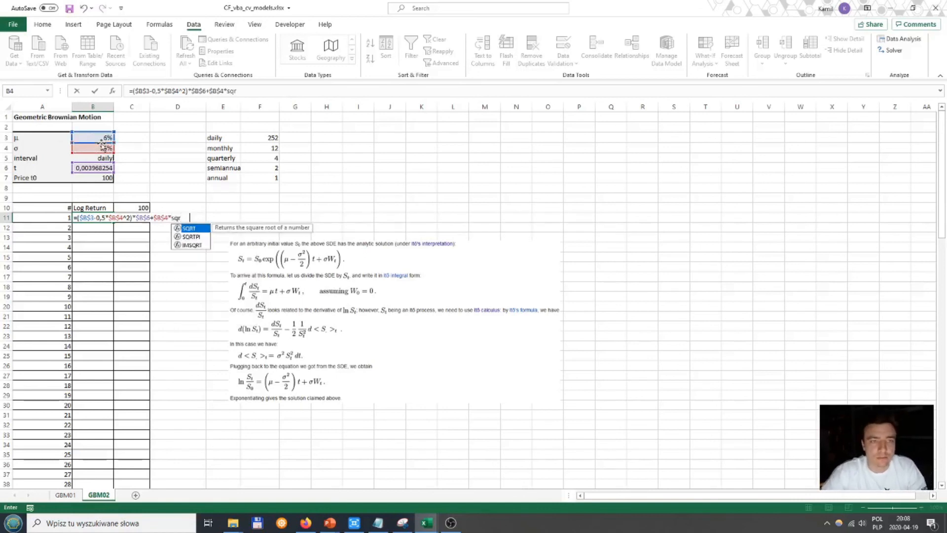
key(Tab)
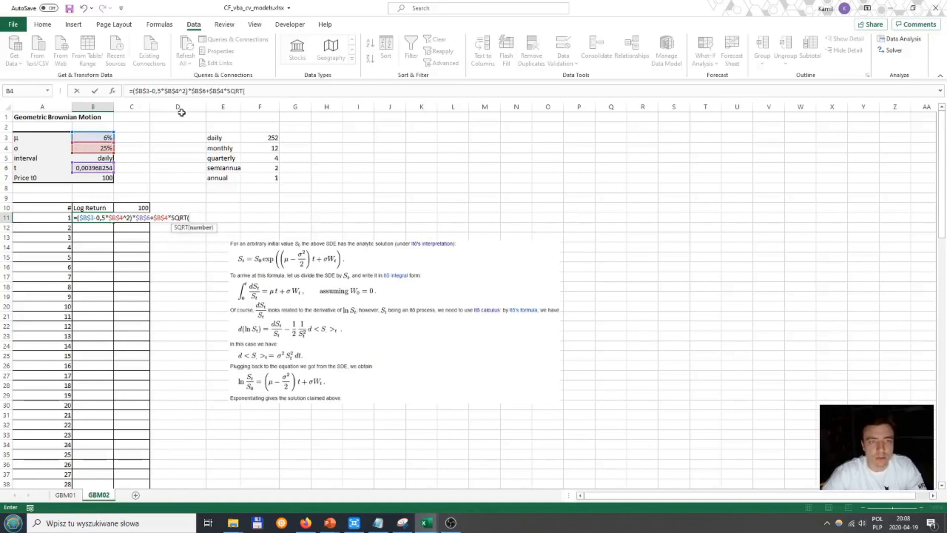
click(94, 169)
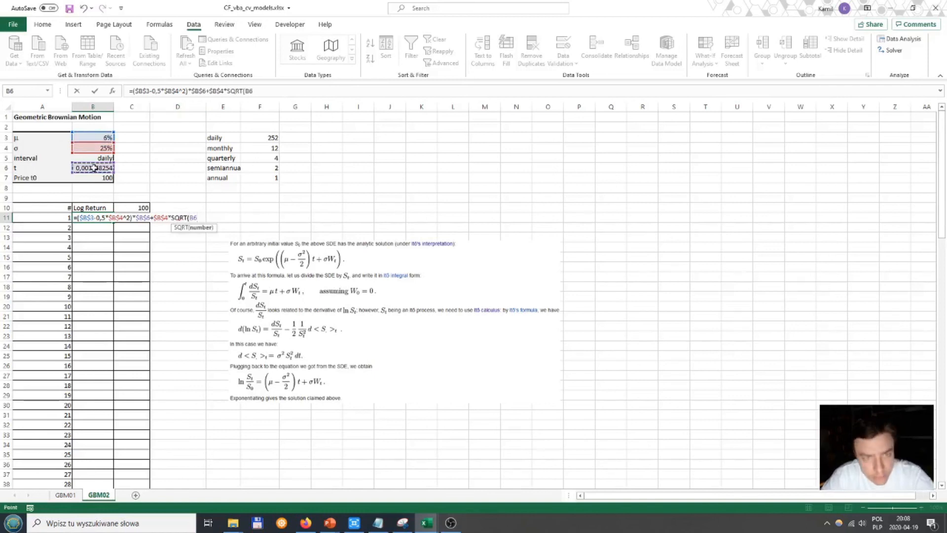
key(F4)
click(280, 93)
text(*)
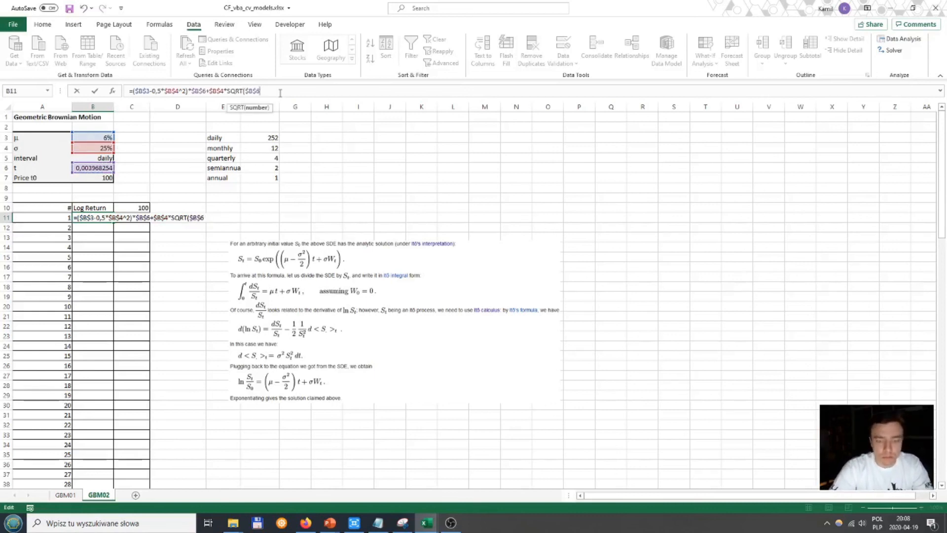
text(*norm)
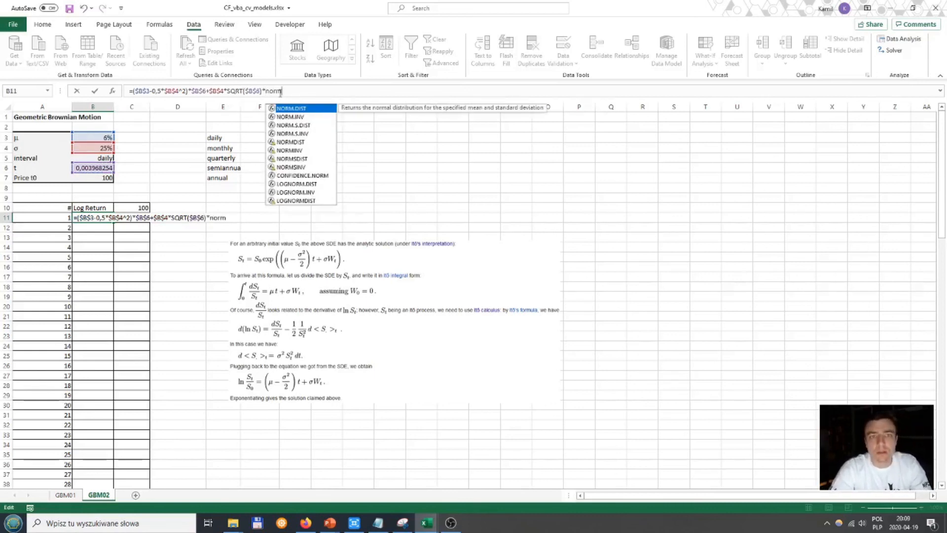
Step: Multiply the volatility term in B11 by the random shock NORM.S.INV(RAND())
key(Down)
key(Down)
key(Down)
key(Tab)
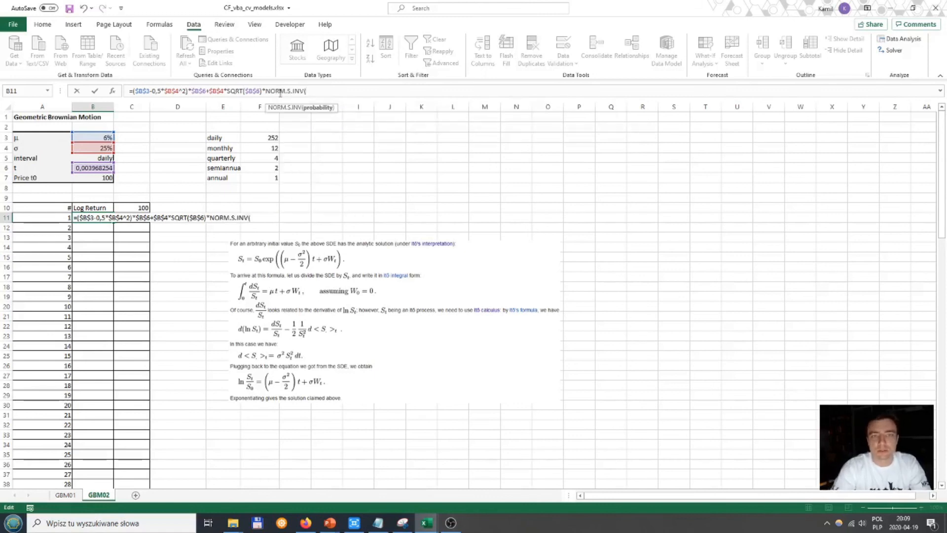
text(rand)
key(Tab)
text()))
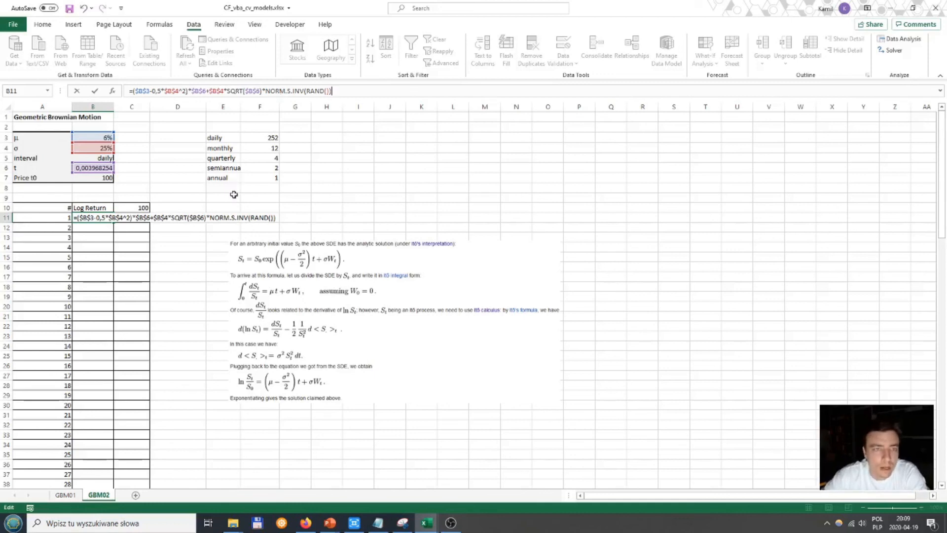
Step: Check the terms of the B11 formula, enter it and fill it down the whole Log Return column
drag(132, 91, 202, 97)
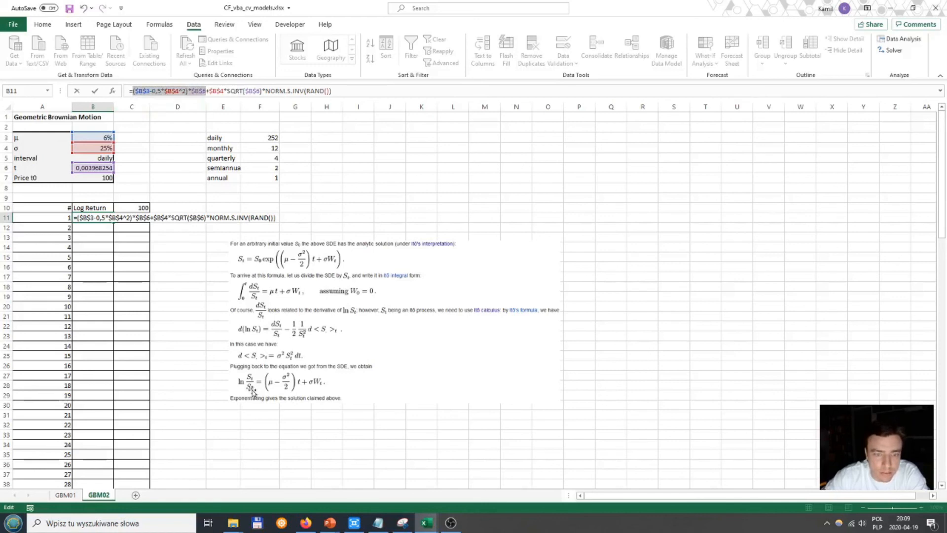
click(244, 91)
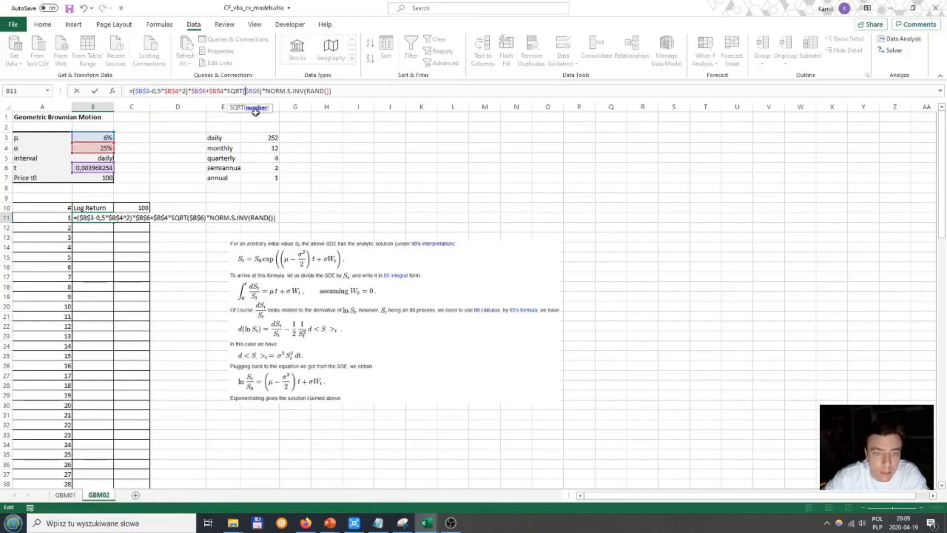
drag(227, 91, 262, 91)
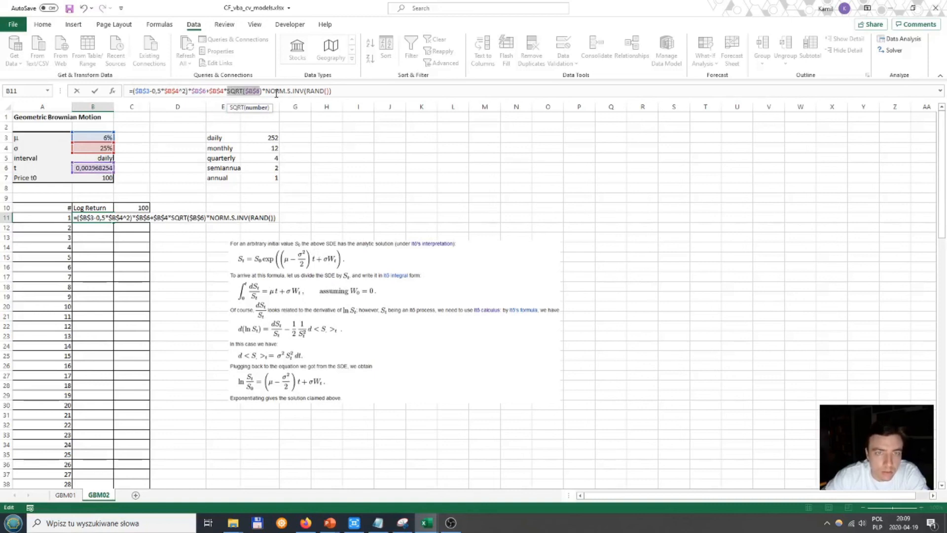
drag(342, 90, 262, 91)
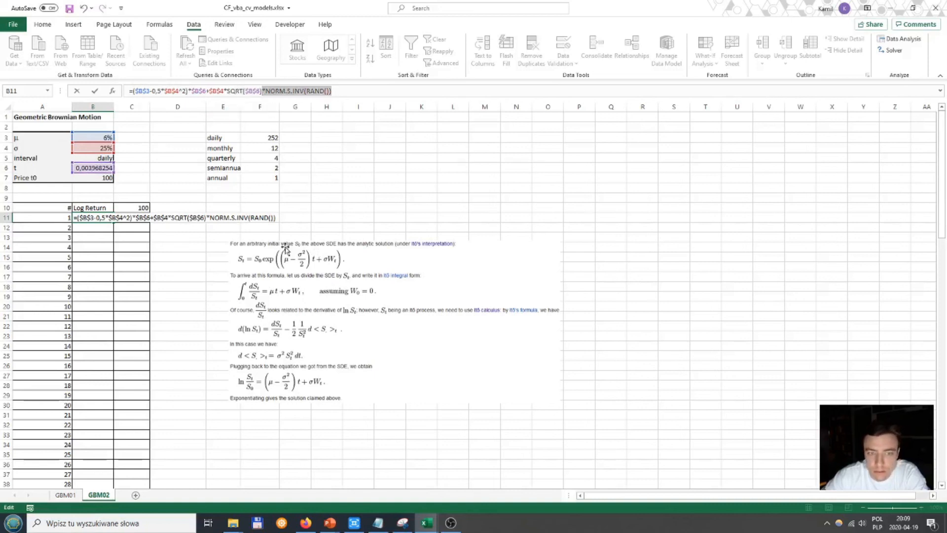
click(335, 91)
key(ctrl+Return)
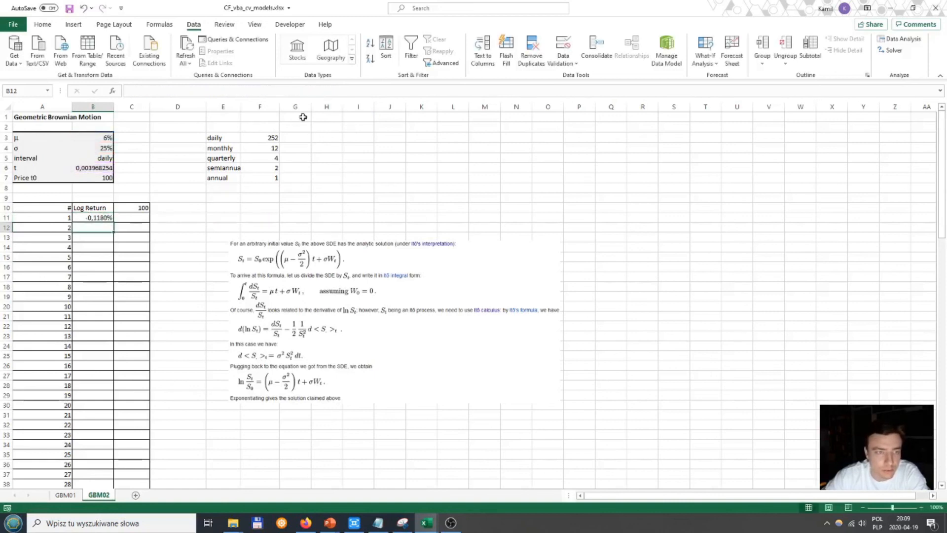
double_click(113, 222)
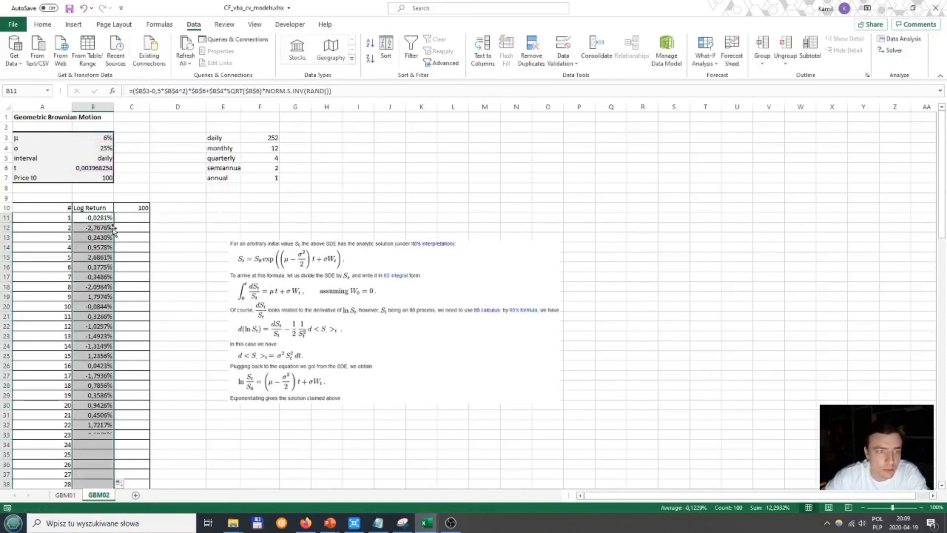
Step: Enter the price formula =C10*EXP(B11) in C11 and fill it down the price column
click(127, 219)
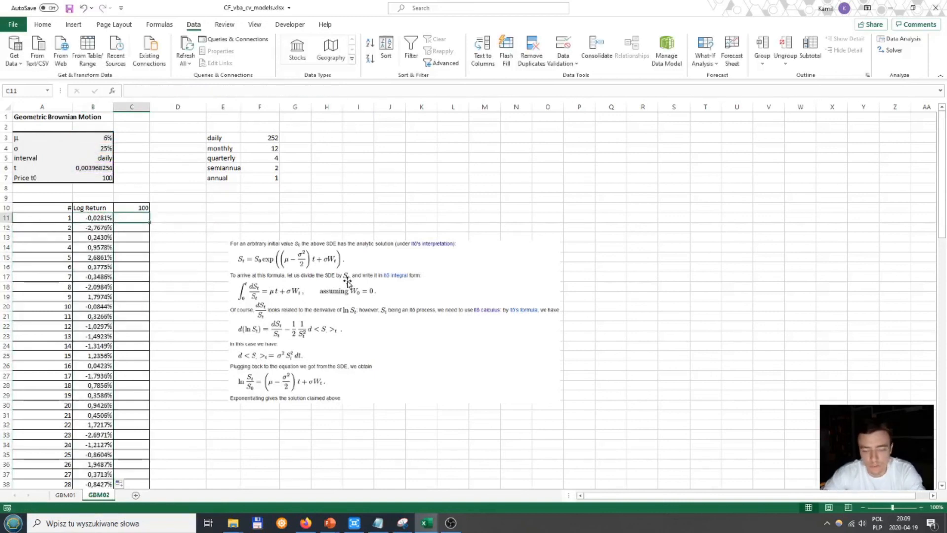
text(=)
text(*EXP()
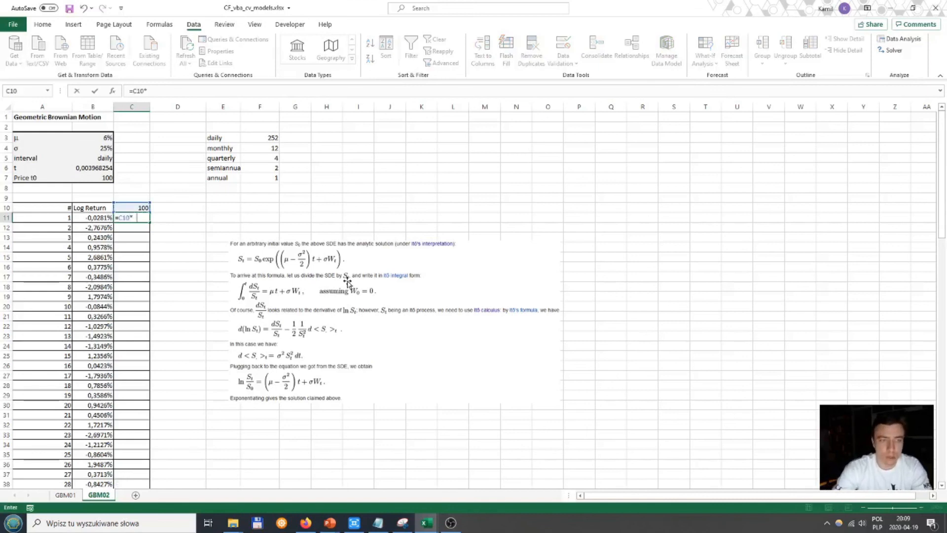
key(Left)
text())
key(Return)
key(Up)
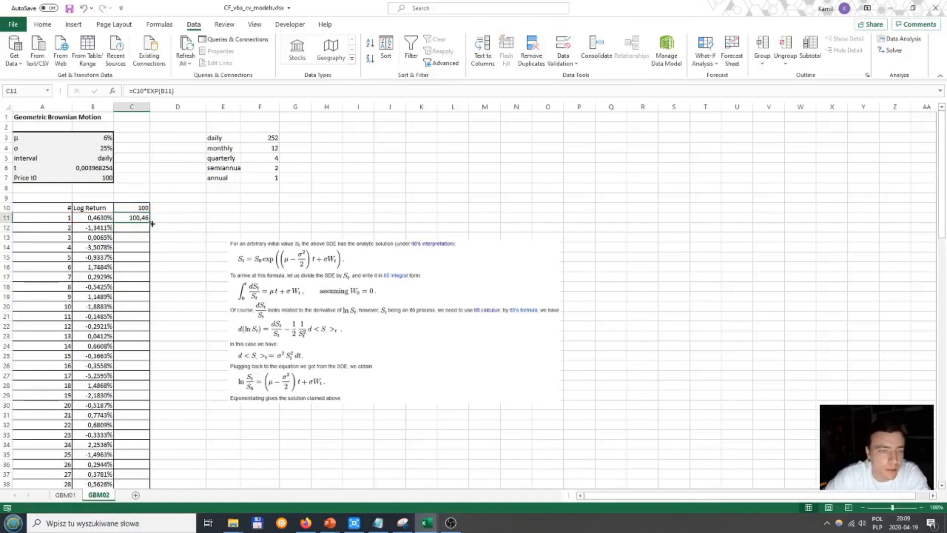
double_click(149, 222)
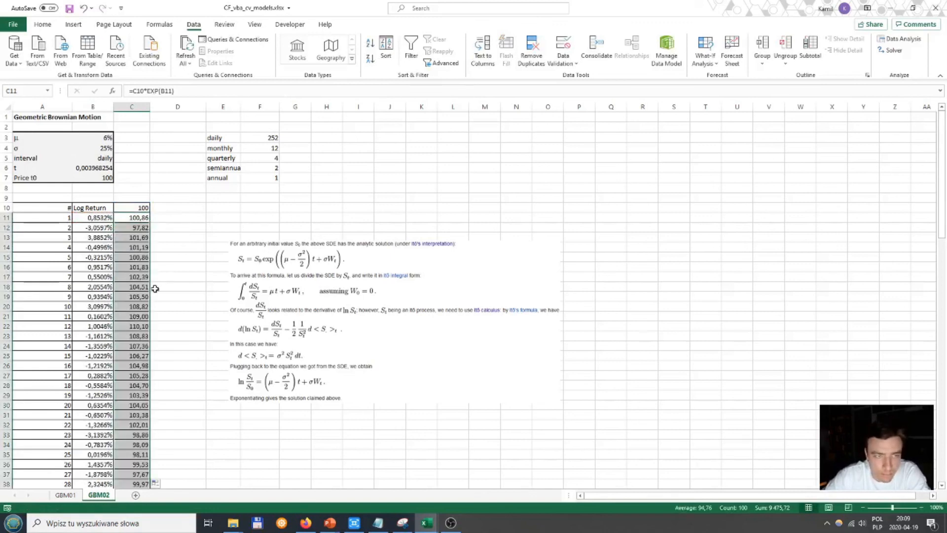
Step: Examine the complete log return formula in B11 against the analytic solution
click(84, 218)
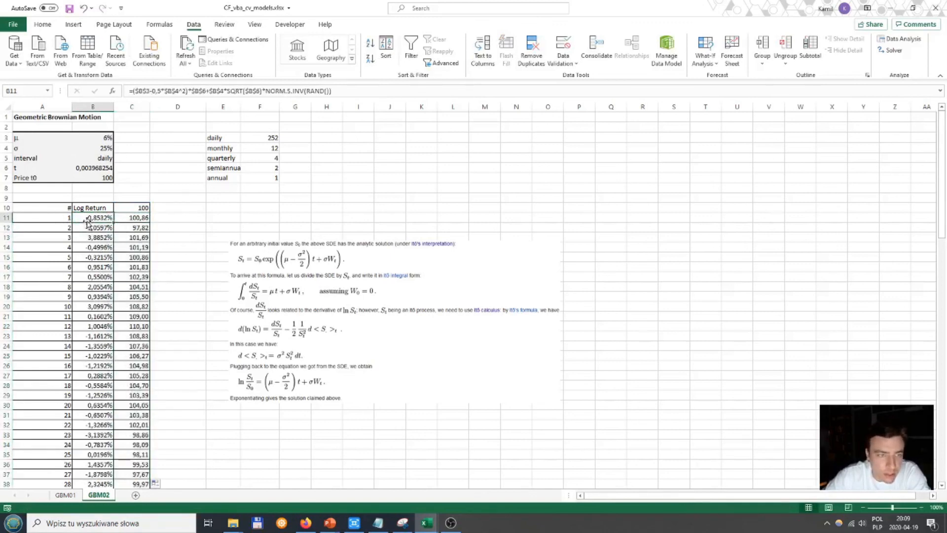
click(335, 91)
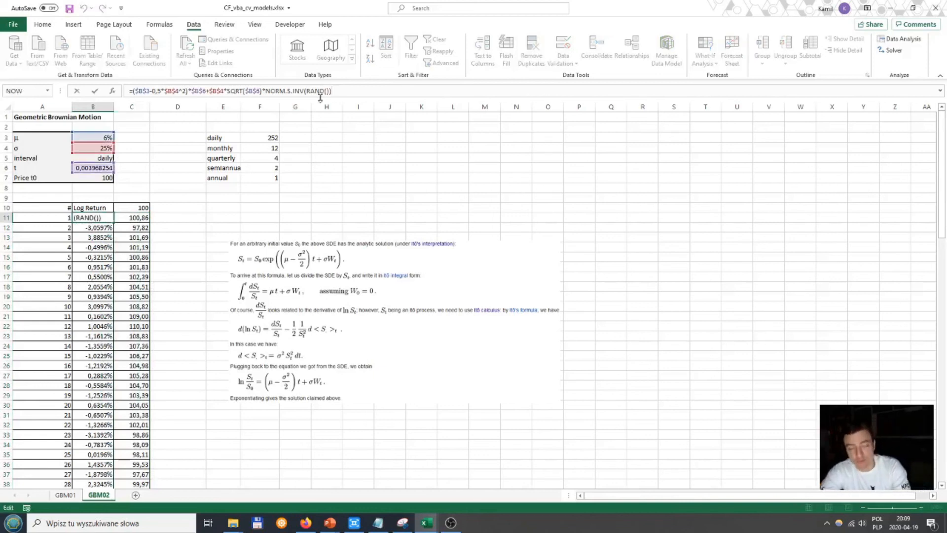
drag(132, 92, 374, 84)
click(368, 89)
key(Escape)
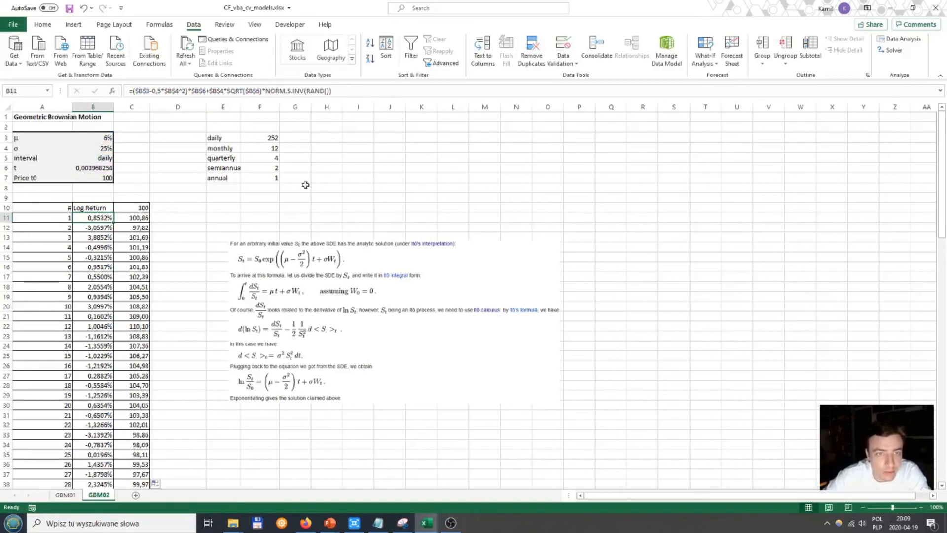
click(339, 92)
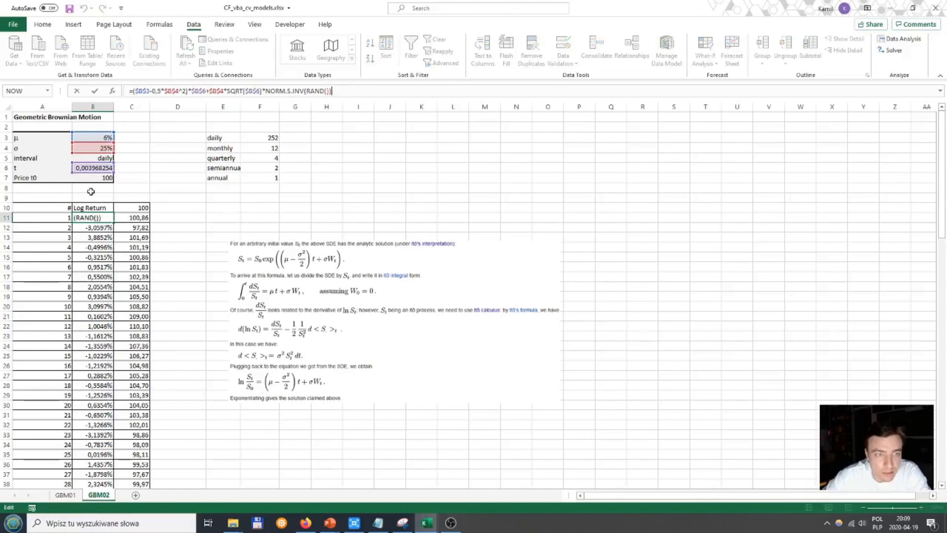
key(Return)
key(Up)
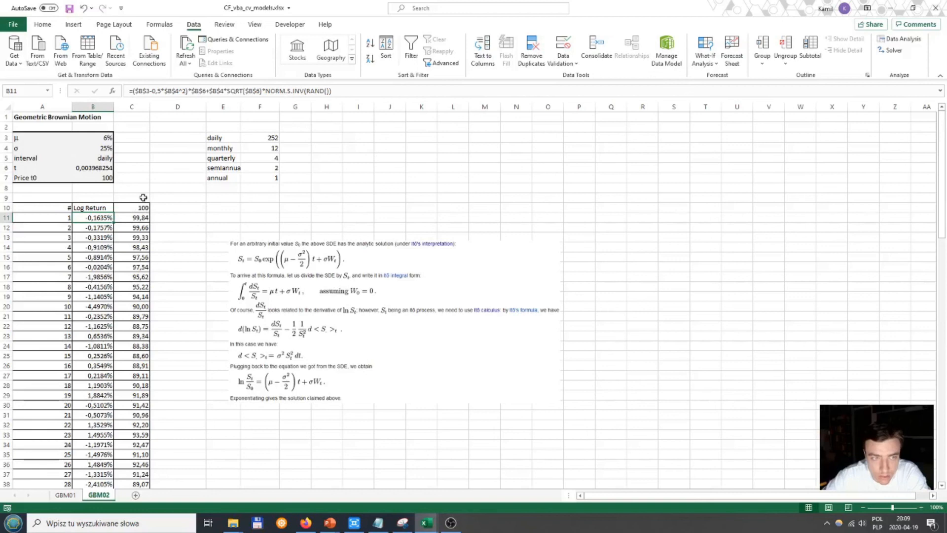
Step: Check the t formula and its neighbouring parameters, and move the formula picture up to just below the interval table
click(103, 169)
key(Down)
key(Up)
key(Up)
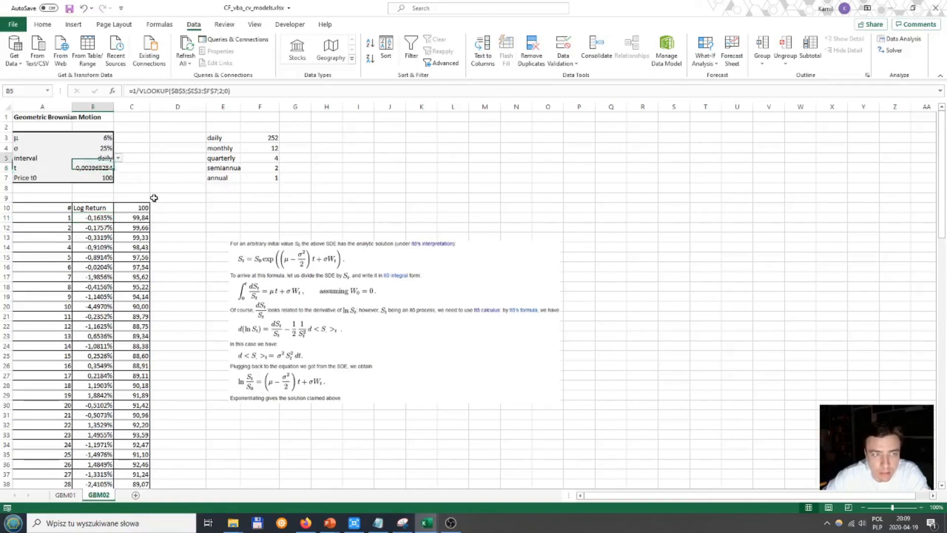
key(Up)
key(Down)
key(Down)
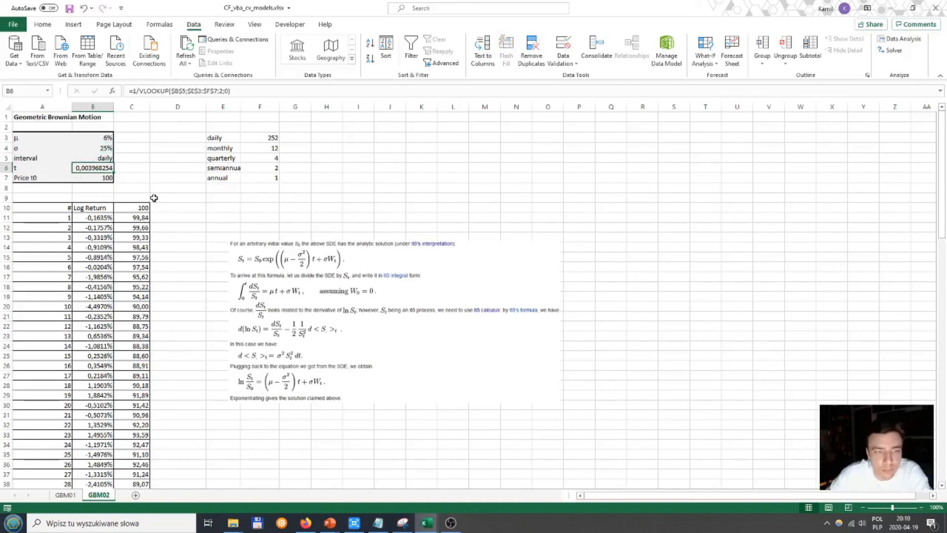
drag(273, 263, 232, 212)
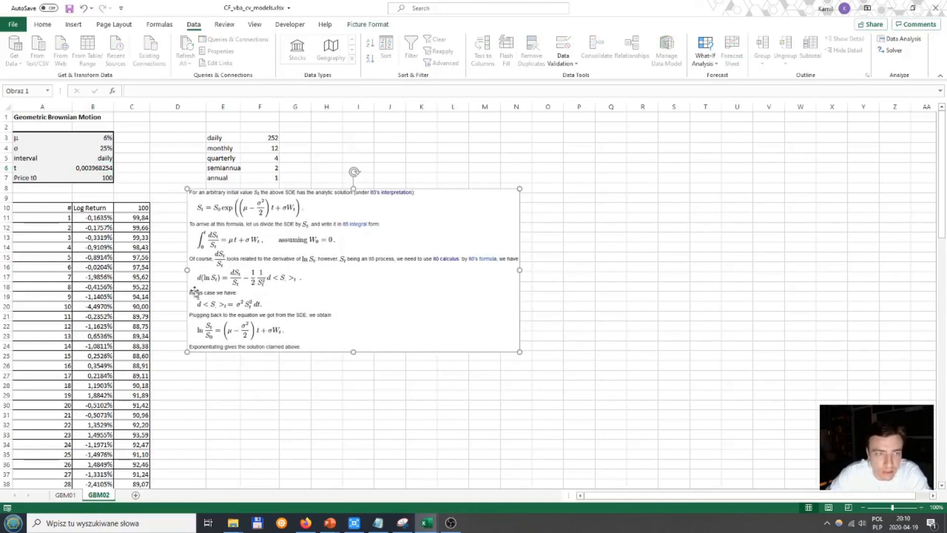
Step: Review the input parameters in B3:B7 and how the log return formula in B11 references them
click(102, 217)
click(101, 141)
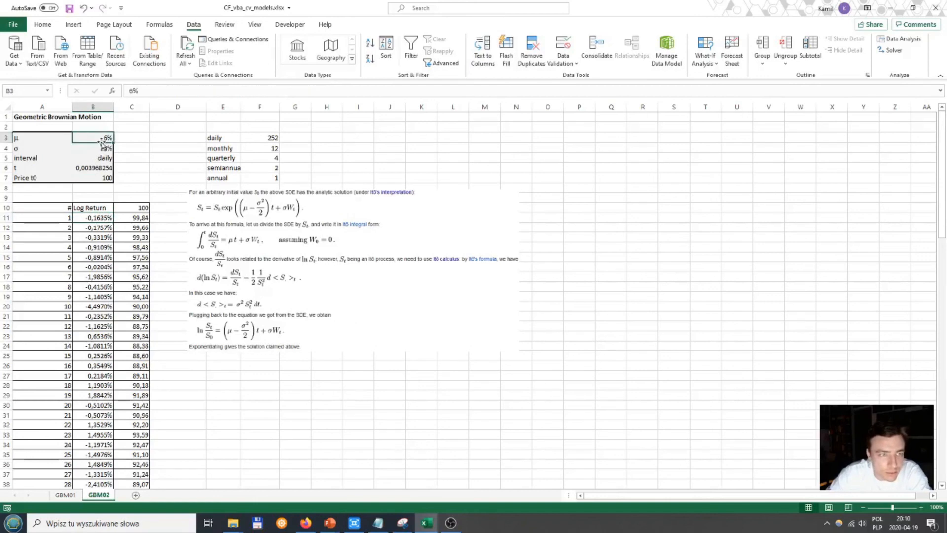
key(Down)
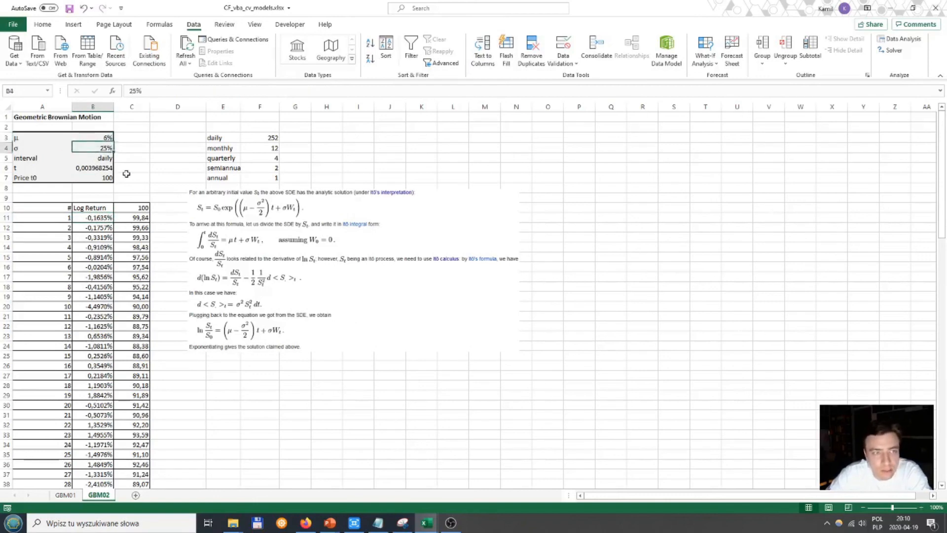
key(Up)
key(Down)
key(Down)
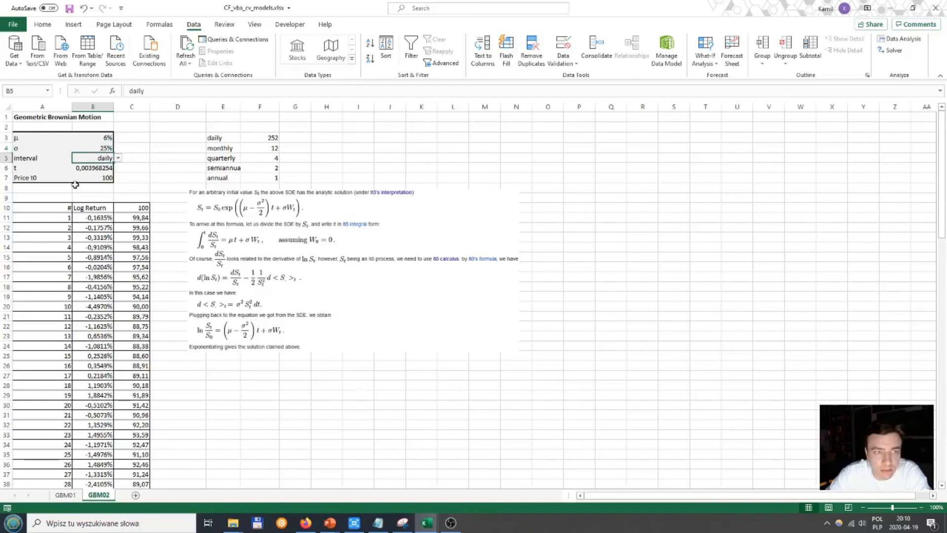
key(Down)
key(Down)
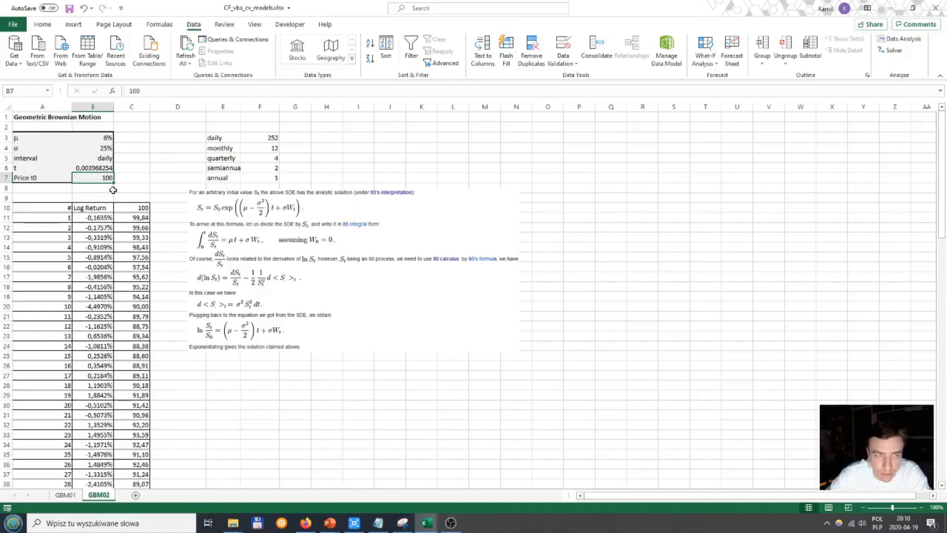
double_click(107, 212)
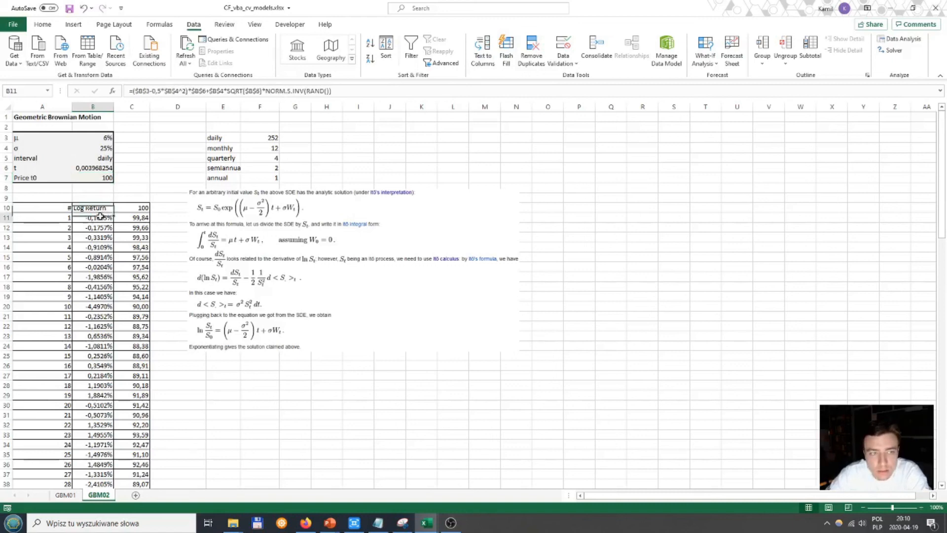
click(346, 90)
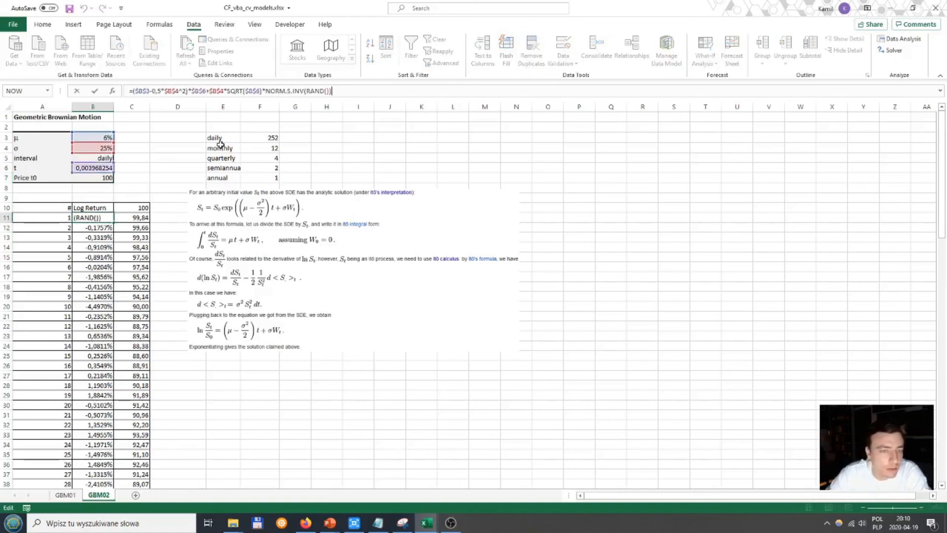
key(Return)
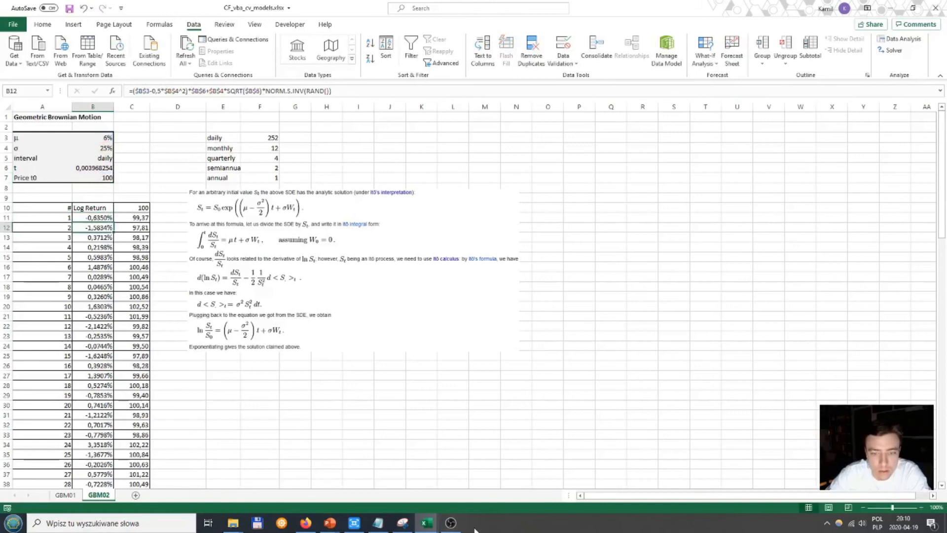